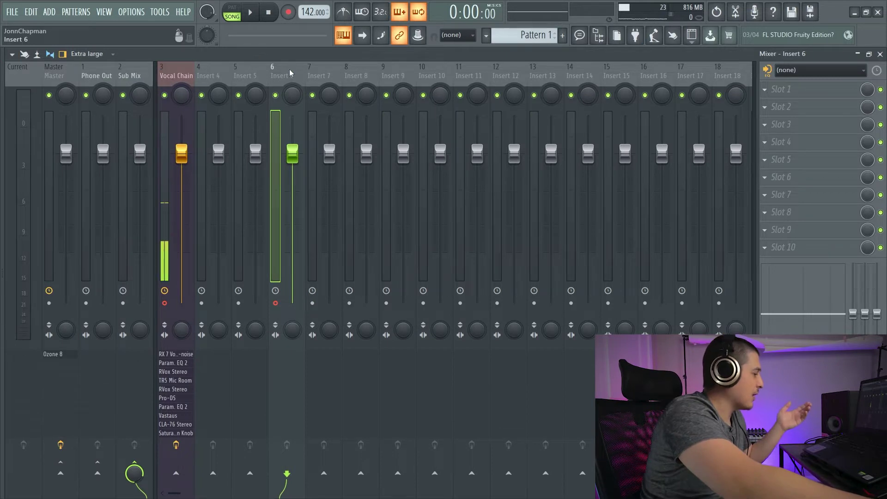
Step: Open the render settings for the armed mixer tracks and dismiss them without rendering
key("alt+r")
left_click_drag(409, 140, 387, 105)
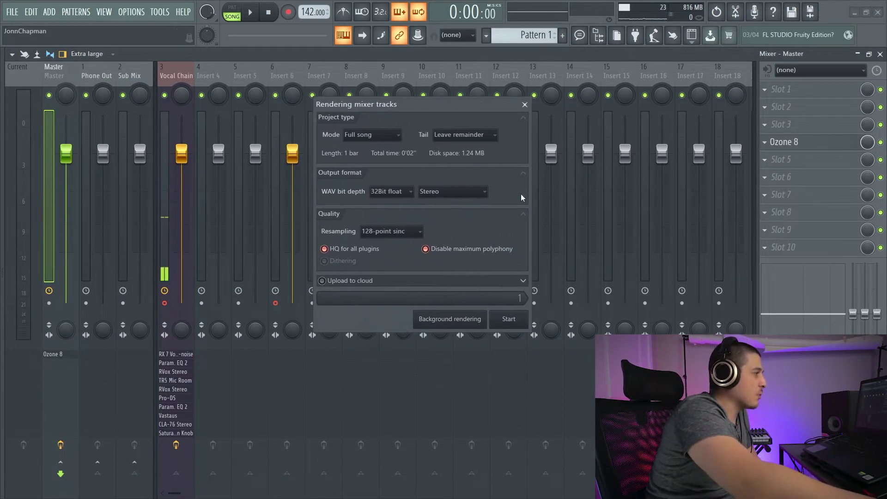
left_click(526, 105)
Step: Review the mixer's disk recording options and return to the playlist
left_click(12, 54)
mouse_move(69, 76)
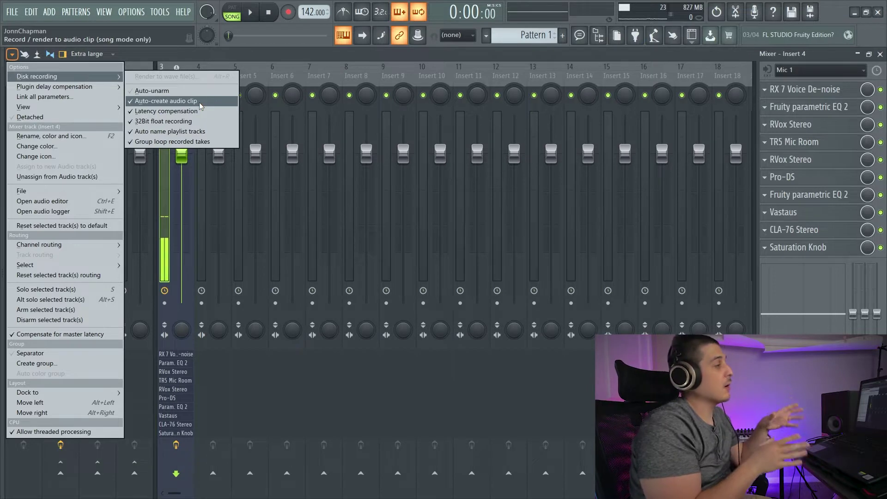
left_click(181, 68)
left_click(858, 54)
left_click(755, 56)
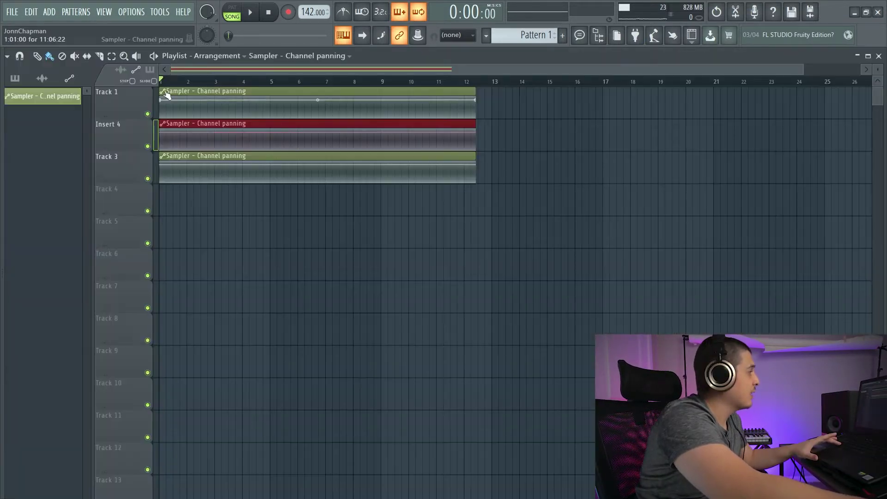
left_click_drag(200, 172, 174, 172)
key("Delete")
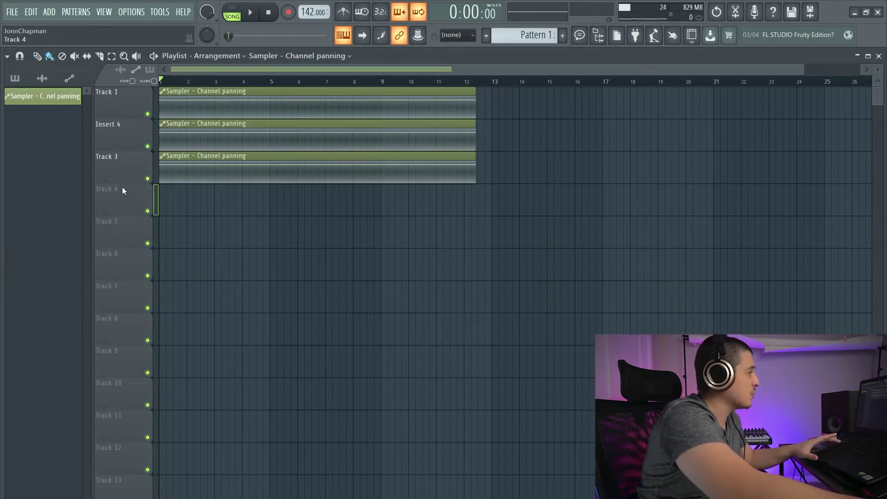
Step: Rename the mixer track linked to the Insert 4 playlist track as Vocal and arm it for recording
left_click(115, 127)
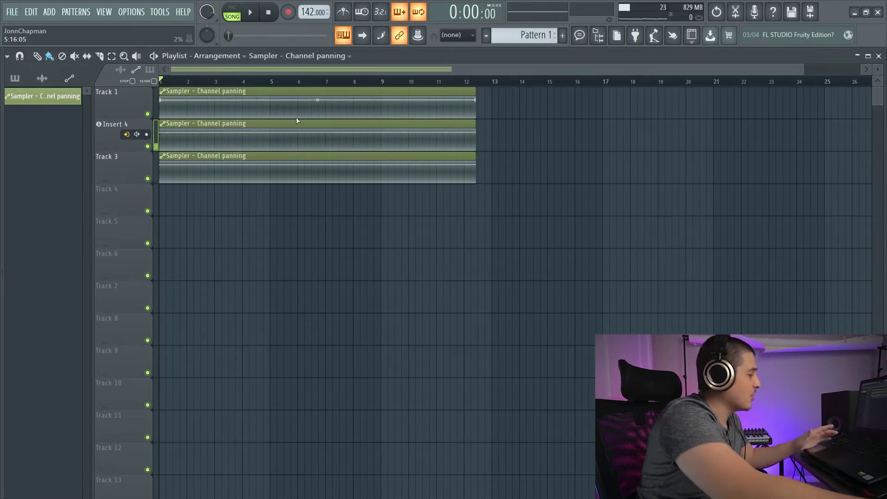
key("F9")
key("F2")
type("Vocal")
key("Return")
key("F9")
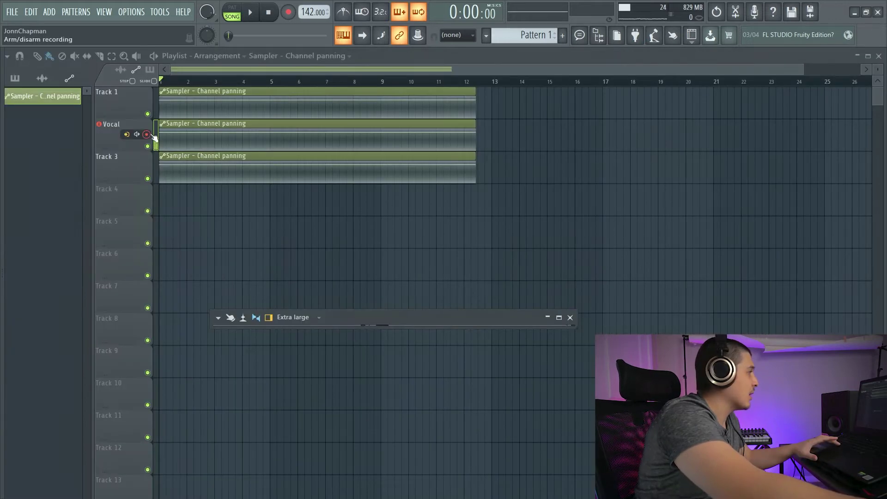
Step: Record a short audio take on the armed Vocal track and stop the transport
left_click(288, 13)
key("space")
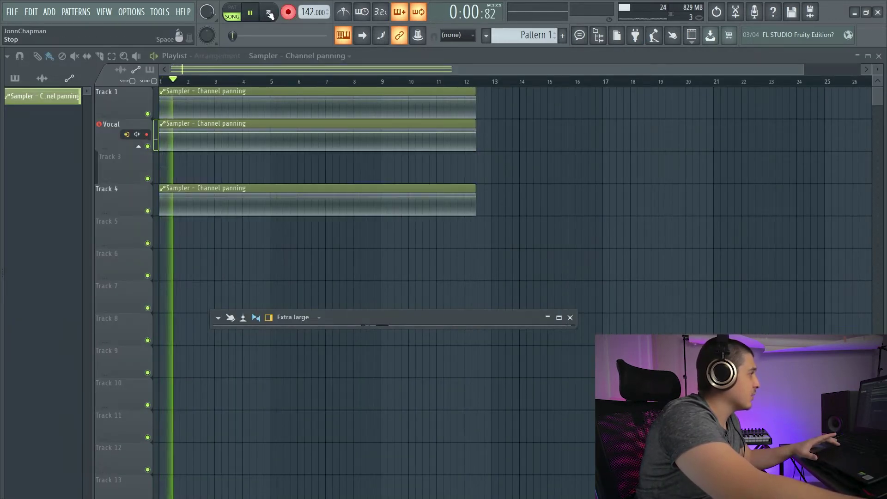
left_click(274, 12)
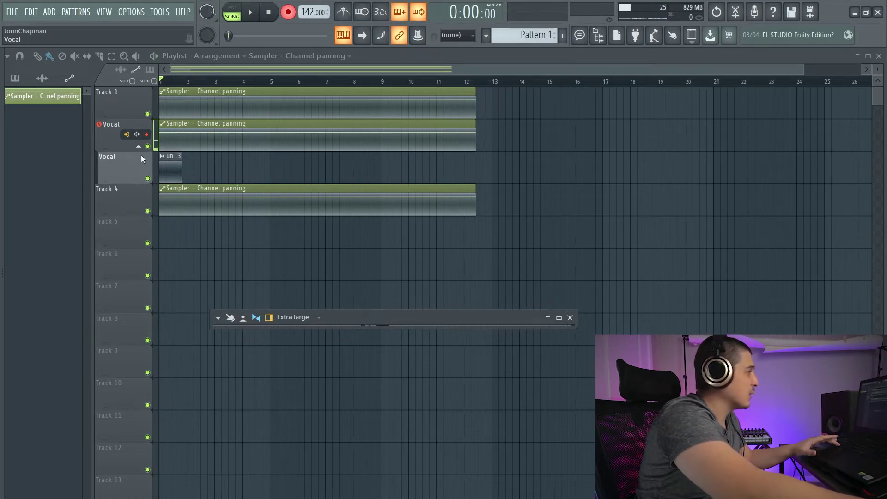
Step: Unlink the Vocal playlist track from its mixer track and record another short take
right_click(111, 134)
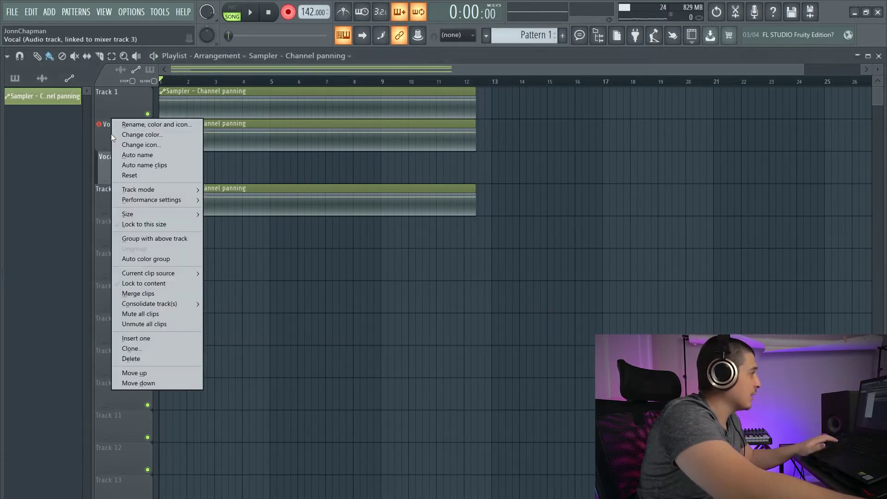
key("Escape")
left_click(252, 13)
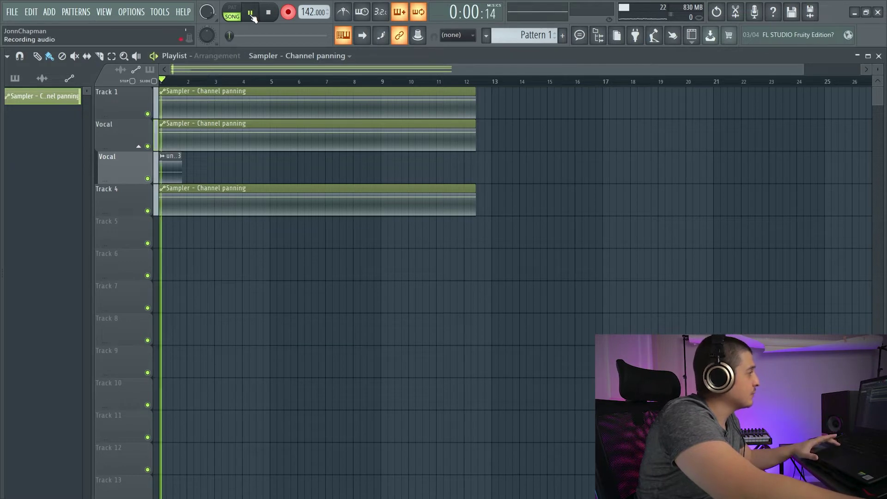
left_click(269, 13)
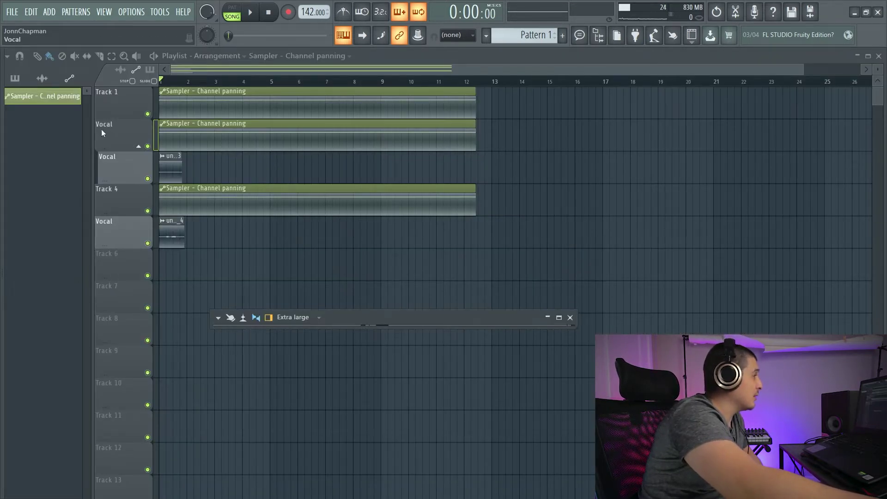
Step: Look through the context options of the lower Vocal playlist track and the mixer's disk recording options
right_click(118, 262)
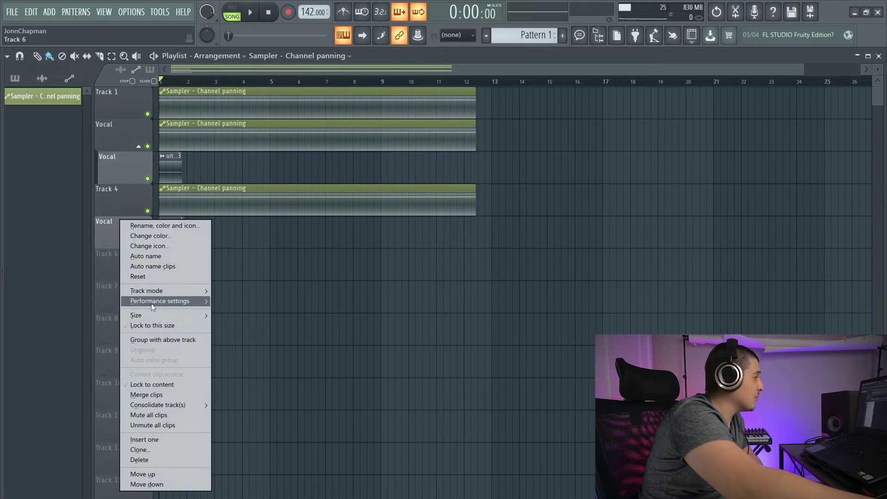
left_click(103, 223)
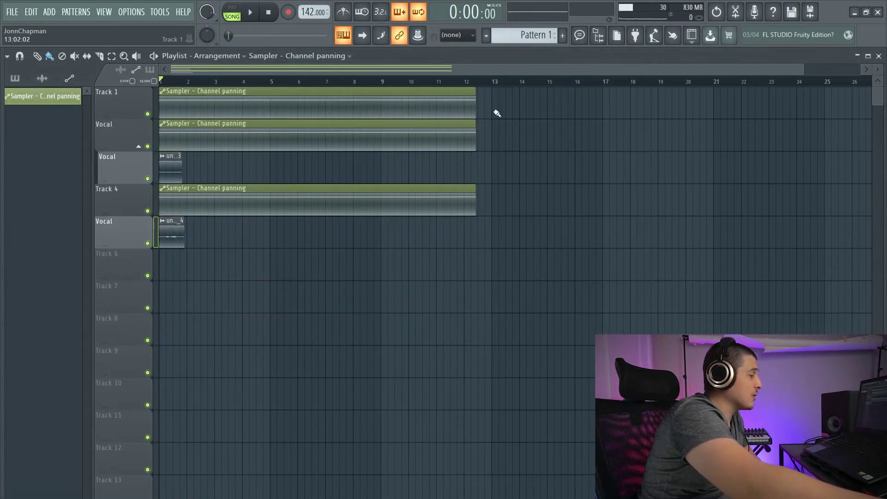
key("F9")
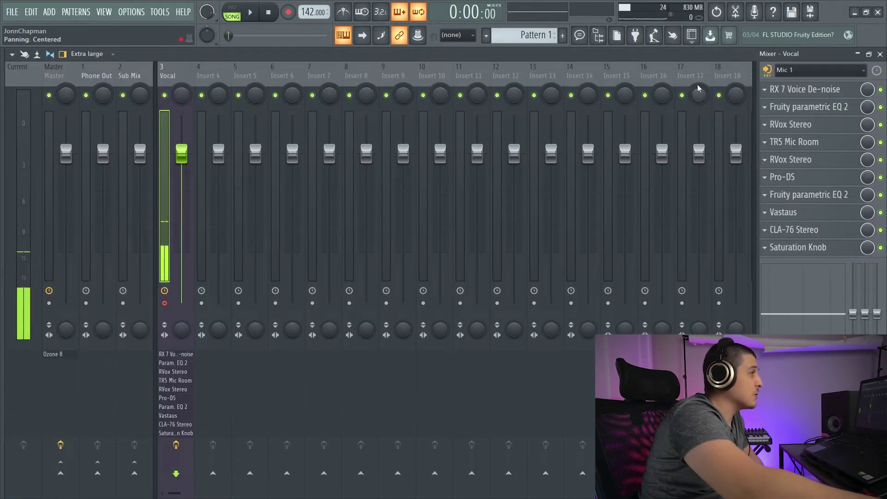
left_click(858, 54)
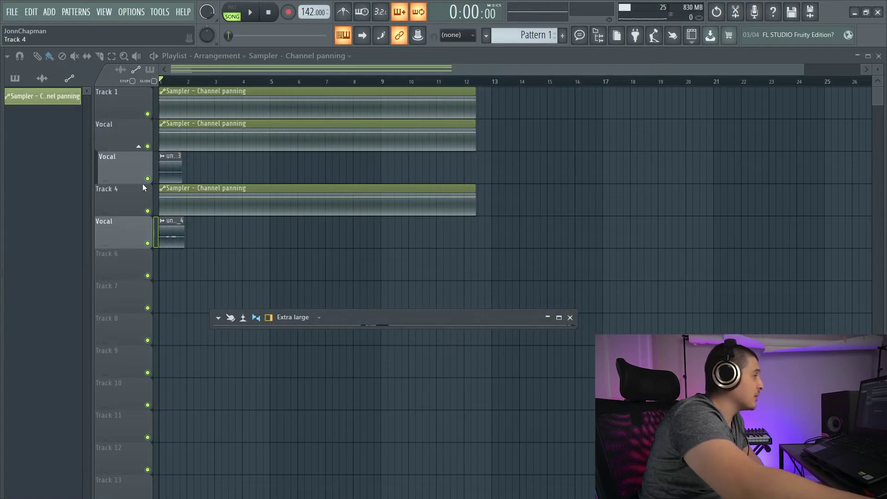
left_click(12, 54)
mouse_move(33, 76)
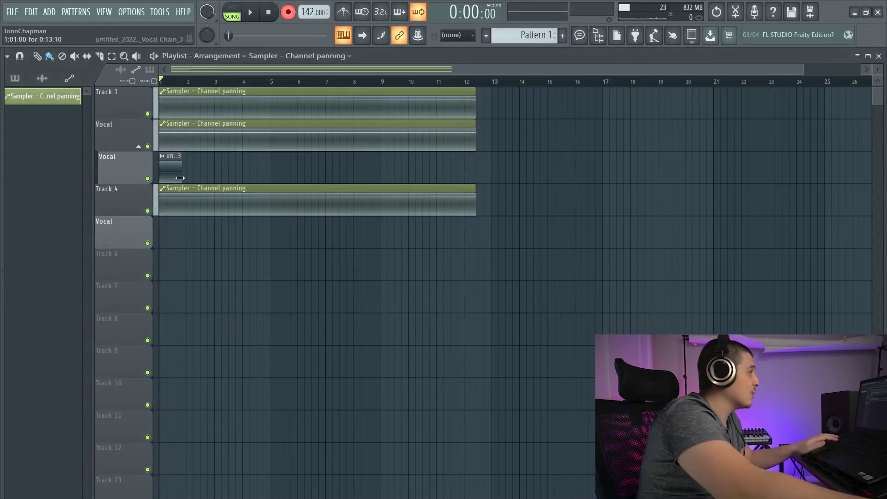
Step: Remove the remaining recorded clip from the Vocal group and record several looped takes over the first bar
key("ctrl+z")
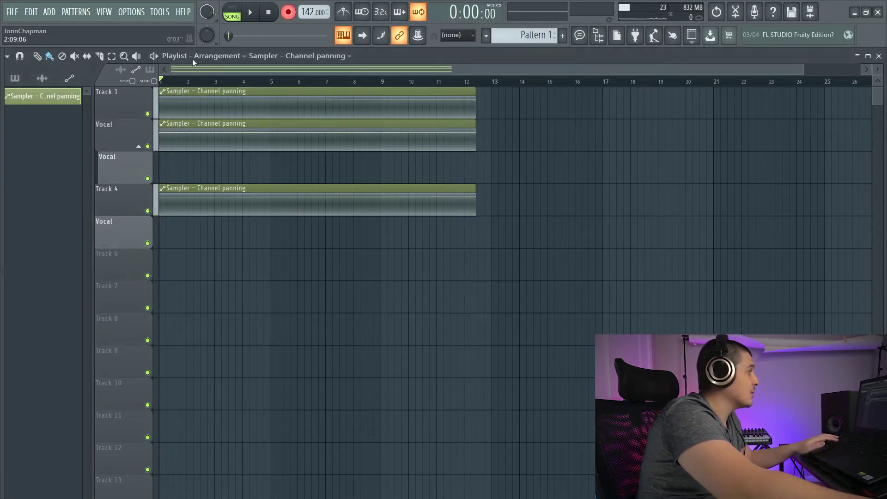
key("space")
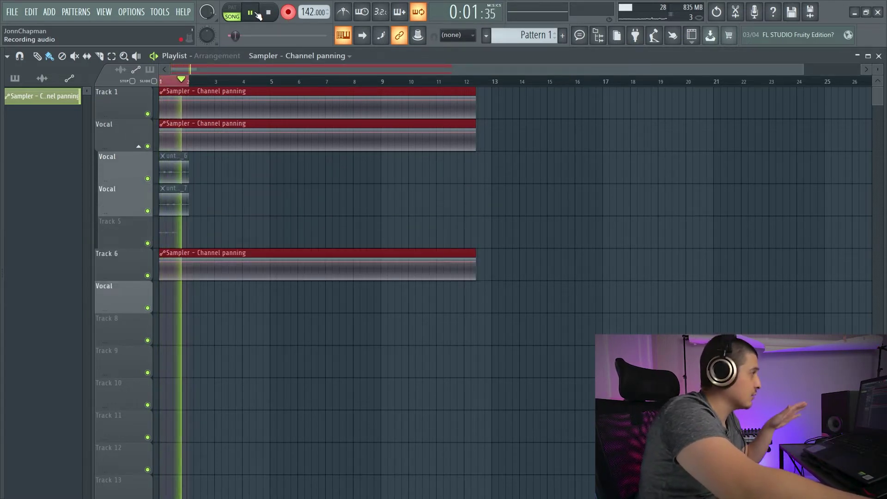
key("space")
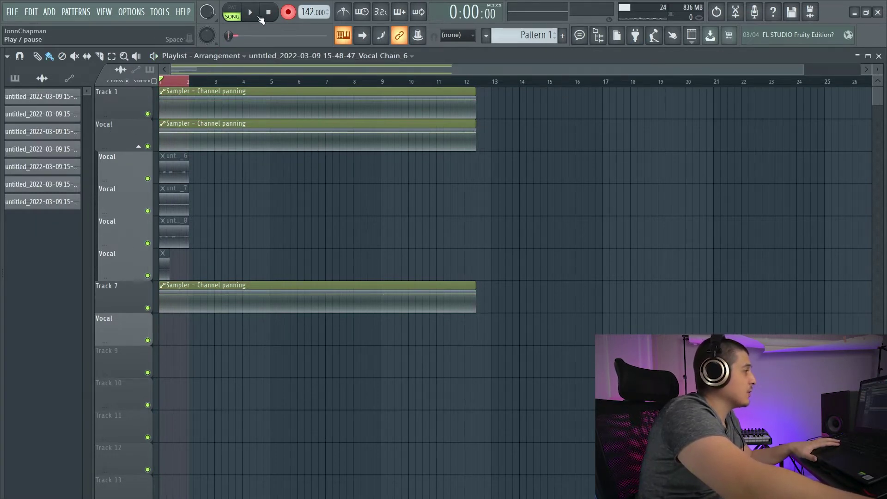
Step: Record further looped takes over the first bar onto separate playlist tracks outside the Vocal group
key("F9")
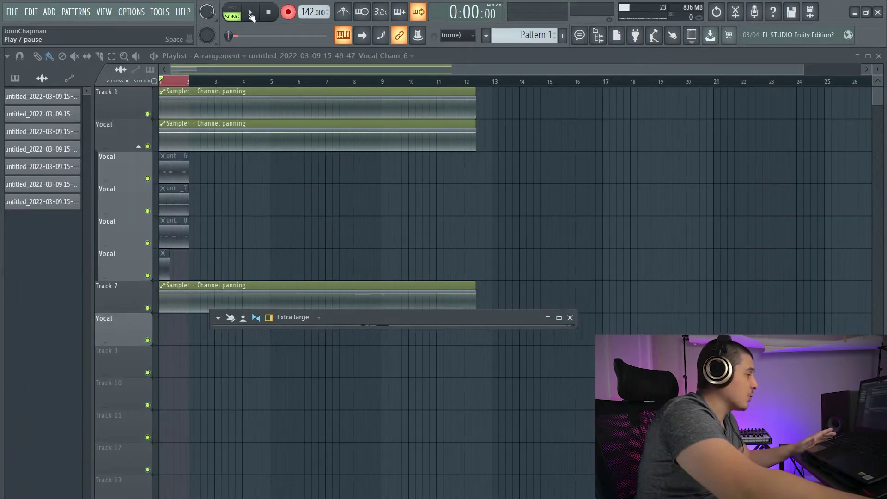
left_click(251, 14)
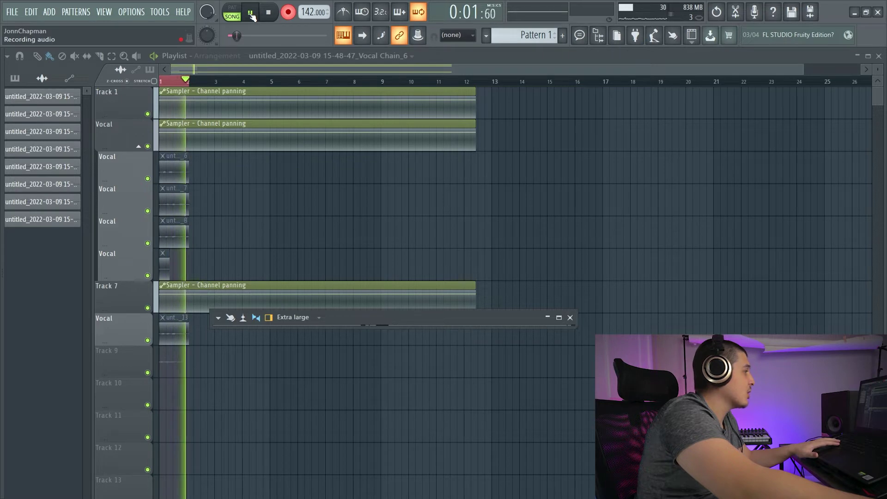
key("space")
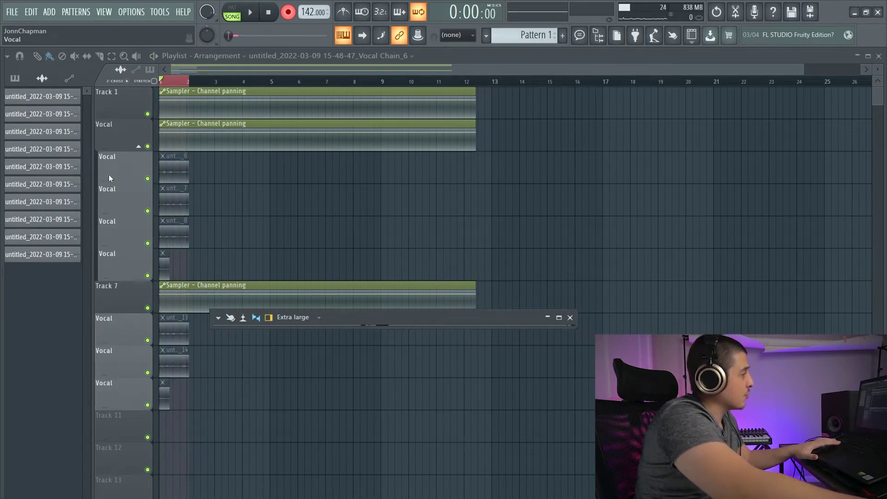
Step: Delete all recorded take clips from the ungrouped and grouped Vocal tracks in the playlist
right_click(178, 363)
right_click(177, 329)
right_click(164, 384)
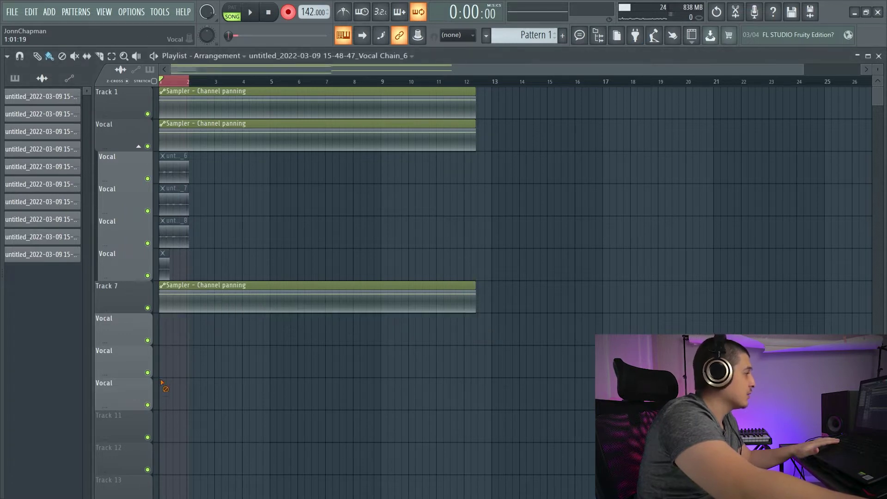
right_click(164, 264)
right_click(174, 232)
right_click(178, 201)
right_click(182, 168)
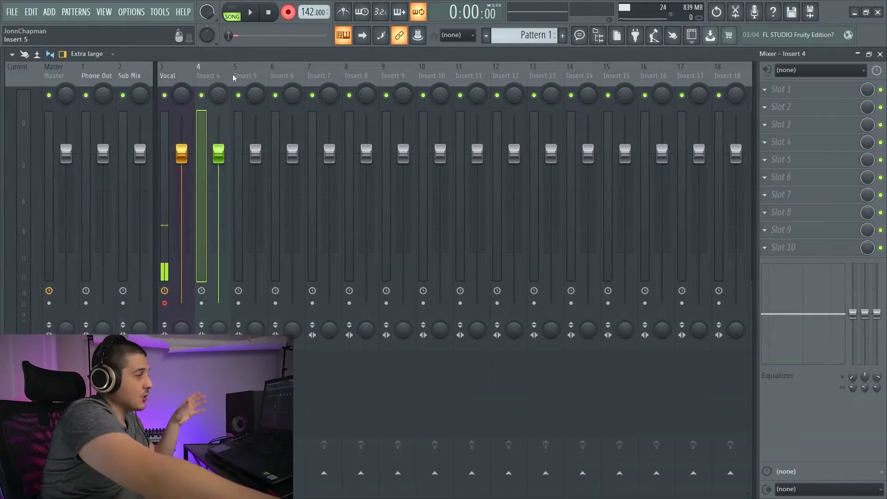
Step: Set the manual latency of the Insert 4 mixer track to 95 samples
left_click(814, 471)
mouse_move(804, 470)
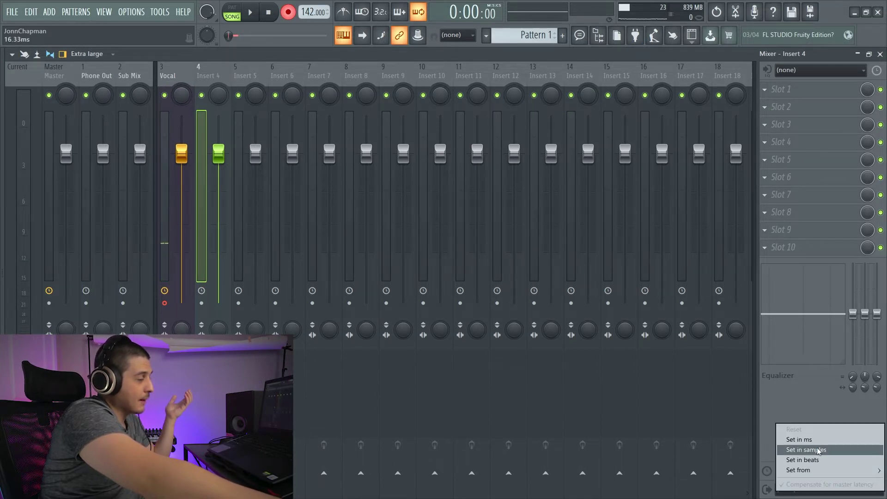
left_click(799, 450)
type("95")
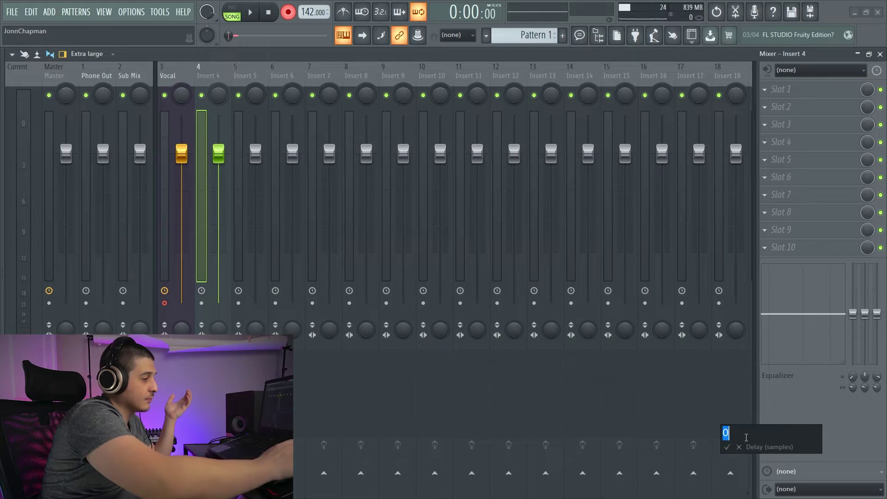
key("Return")
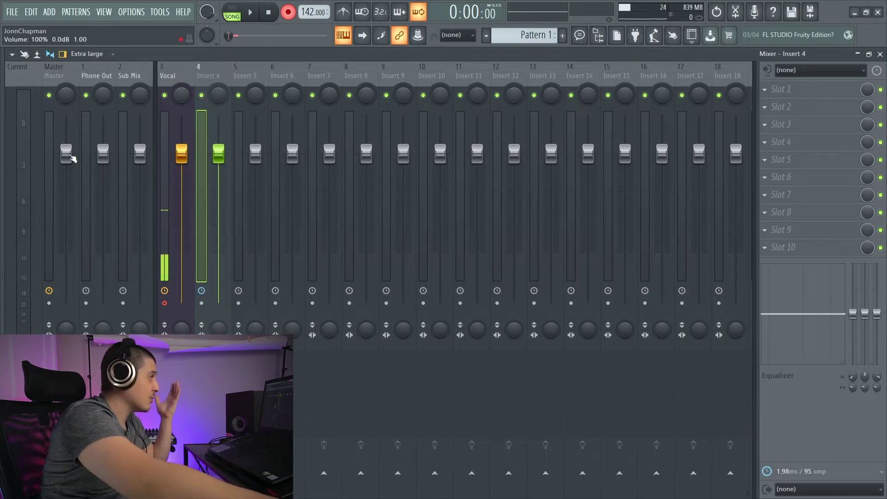
Step: Reset the manual latency on all mixer tracks through the plugin delay compensation options
left_click(12, 55)
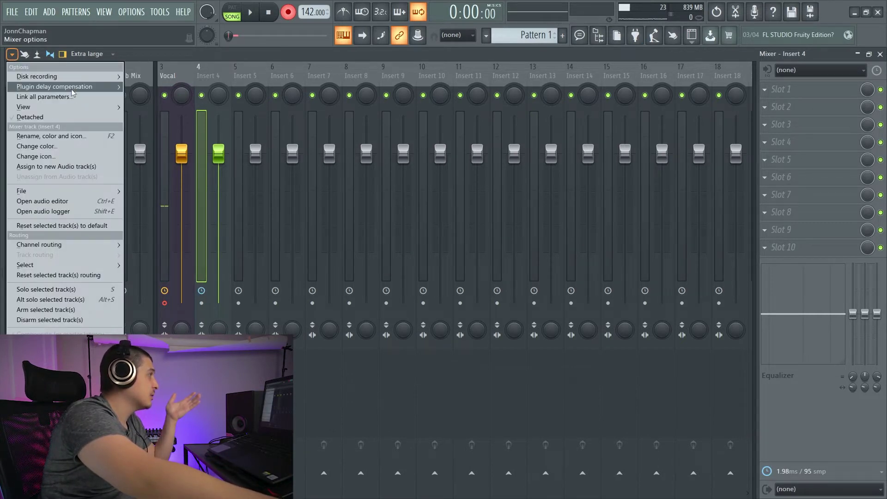
mouse_move(69, 87)
left_click(168, 89)
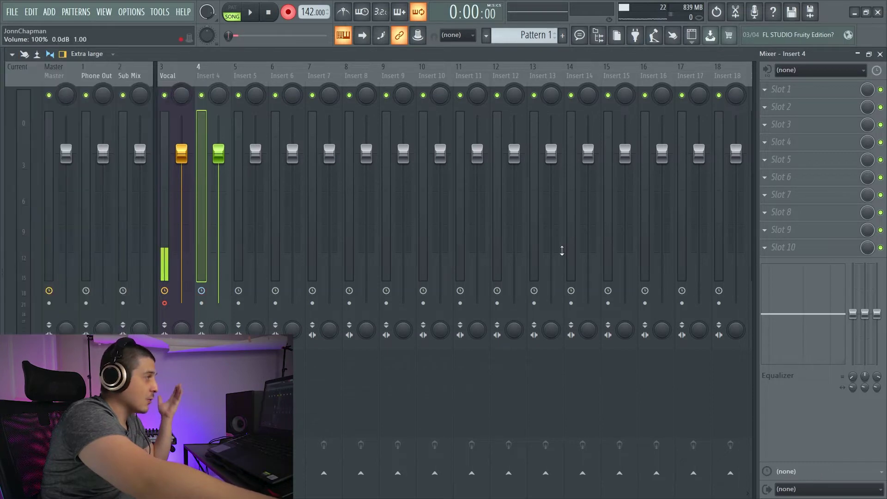
Step: Select the Vocal mixer track and examine the plugin delay compensation options
left_click(168, 77)
left_click(12, 54)
mouse_move(69, 87)
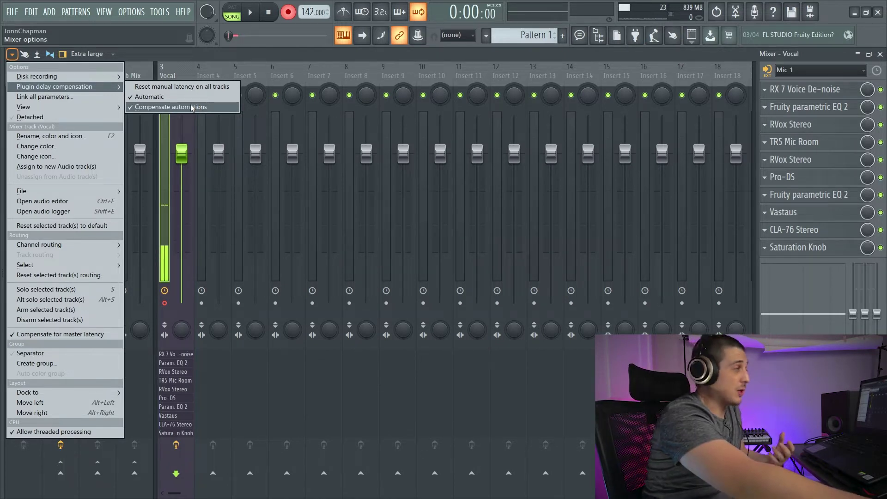
Step: Open the remote control settings for linking all mixer parameters, inspect them, and close them without accepting
left_click(85, 97)
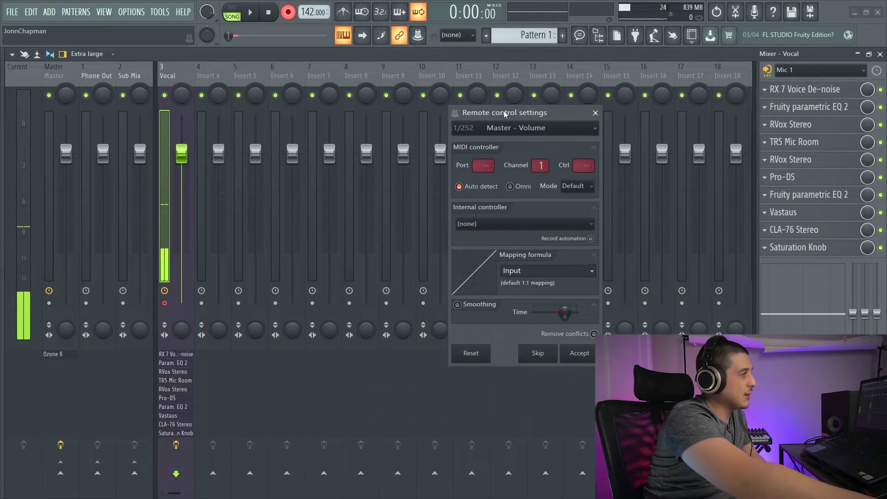
left_click_drag(505, 112, 449, 85)
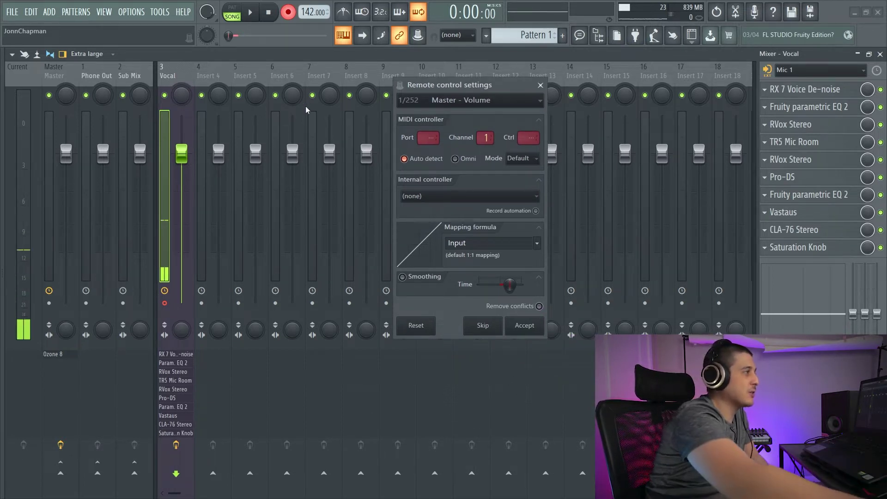
left_click_drag(454, 83, 437, 79)
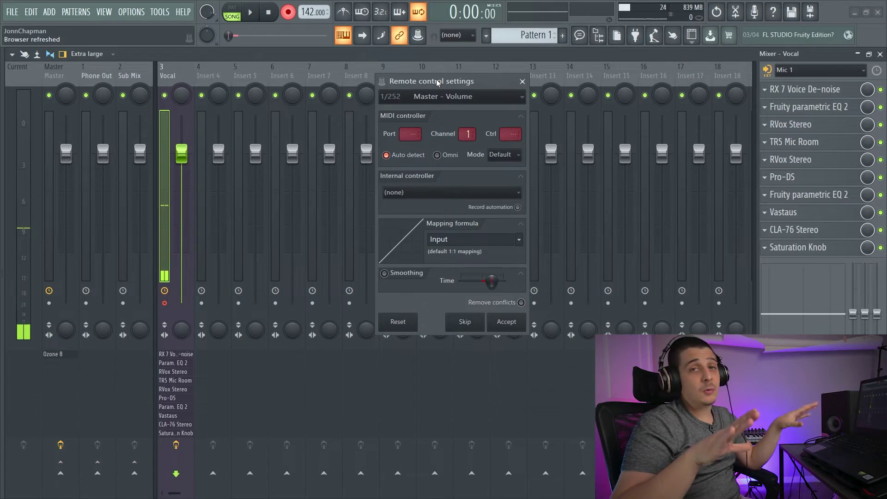
left_click_drag(437, 83, 363, 80)
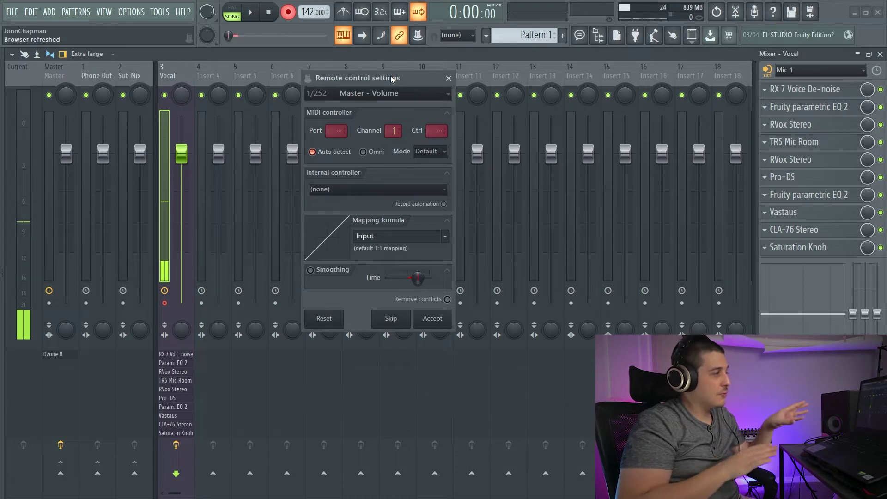
left_click(448, 78)
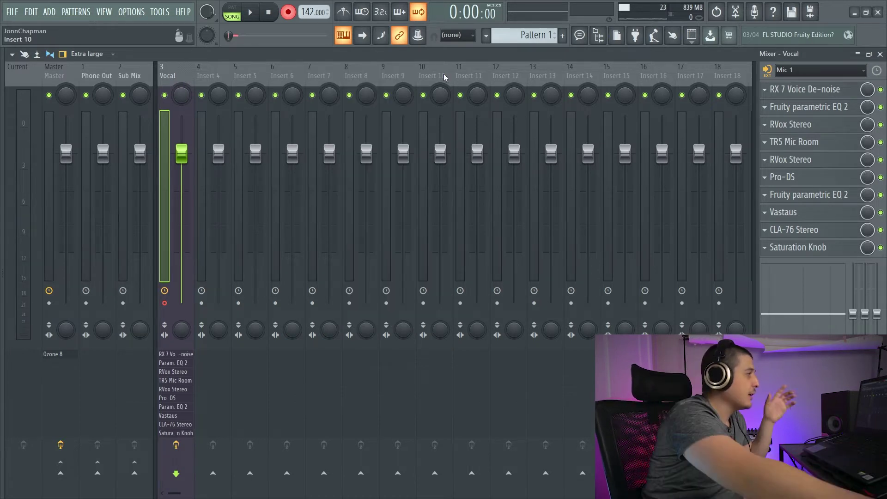
Step: Open the global link override settings for Insert 5's upper knob, inspect them, and close them without accepting
right_click(263, 67)
right_click(255, 96)
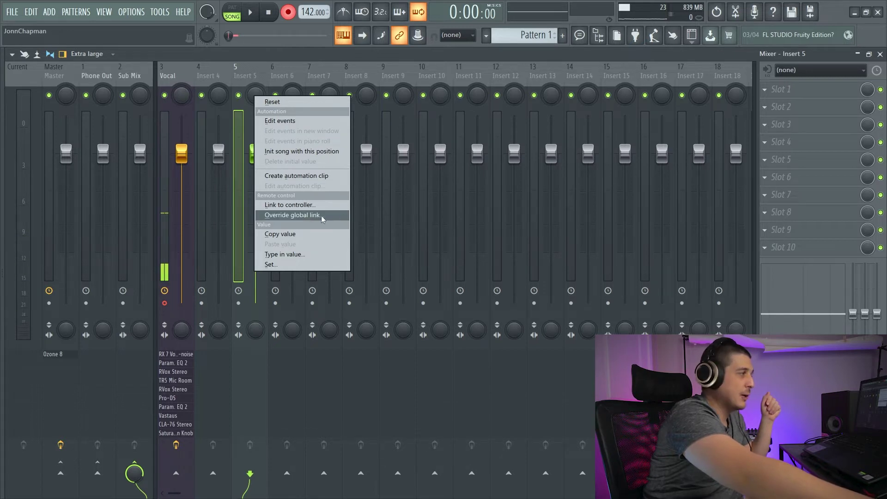
left_click(295, 216)
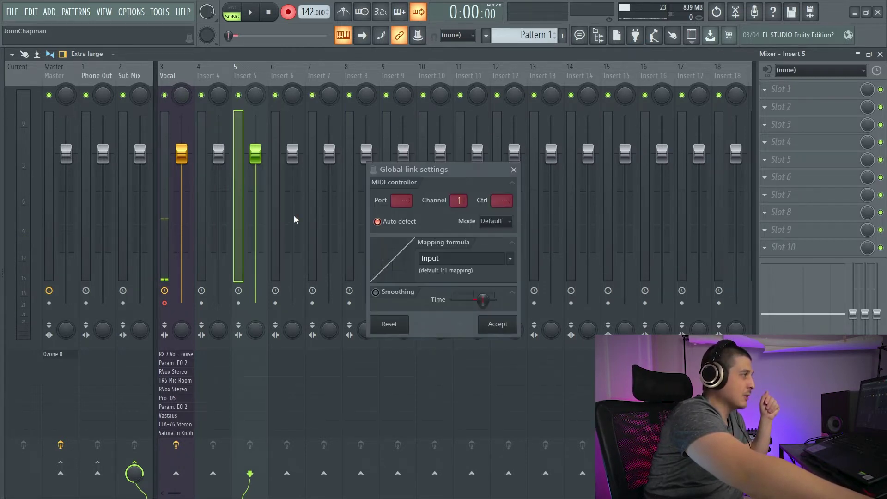
left_click(514, 170)
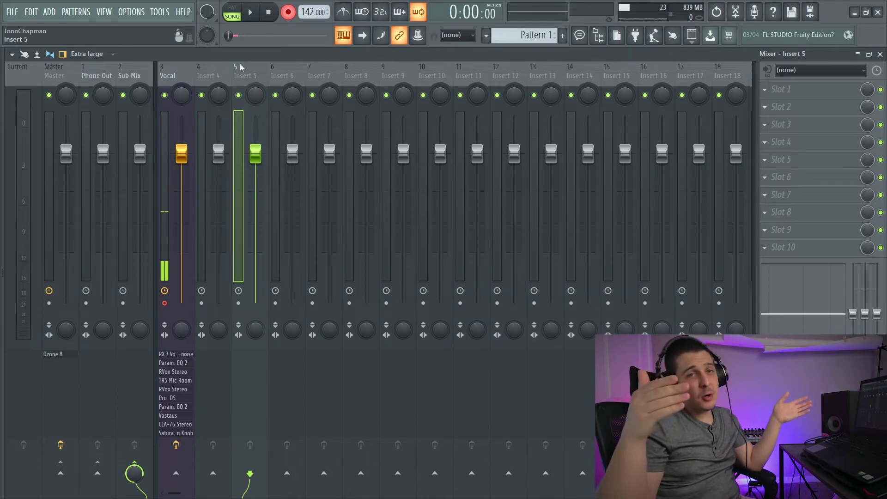
Step: Switch the mixer's level meters to the waveform view and back, and look through the mixer's view options
left_click(12, 54)
mouse_move(60, 107)
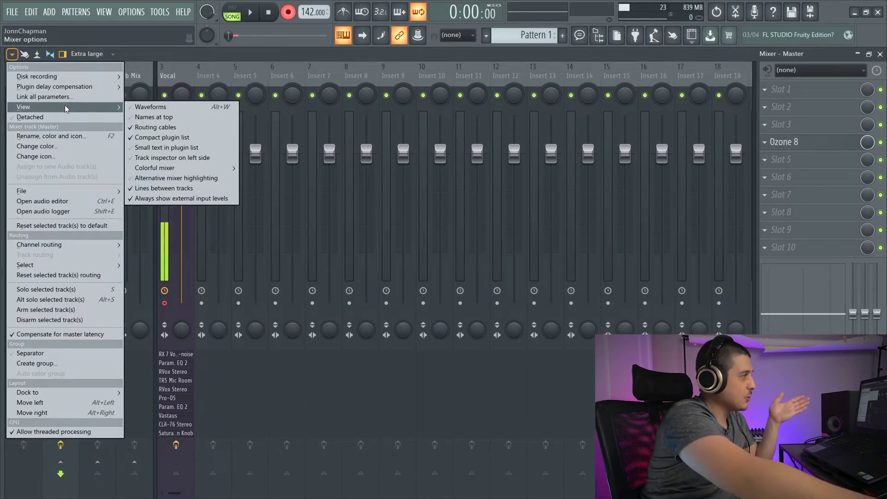
left_click(141, 108)
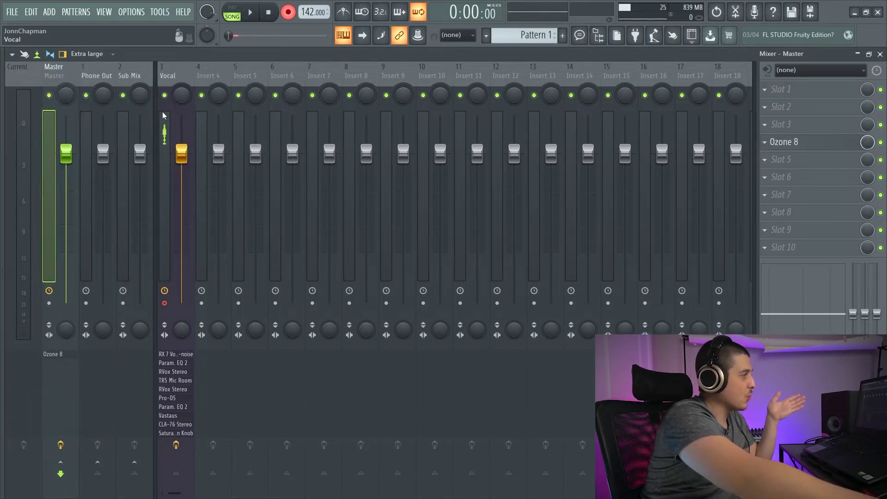
left_click(12, 54)
mouse_move(76, 106)
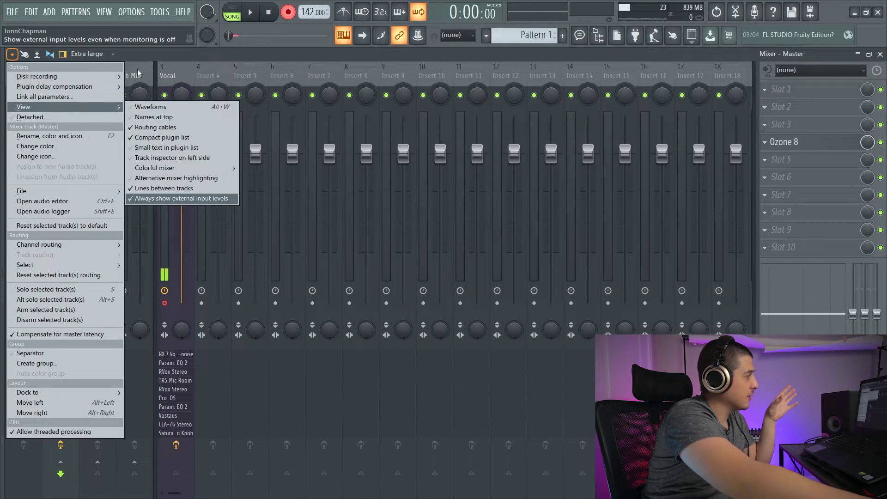
left_click(184, 53)
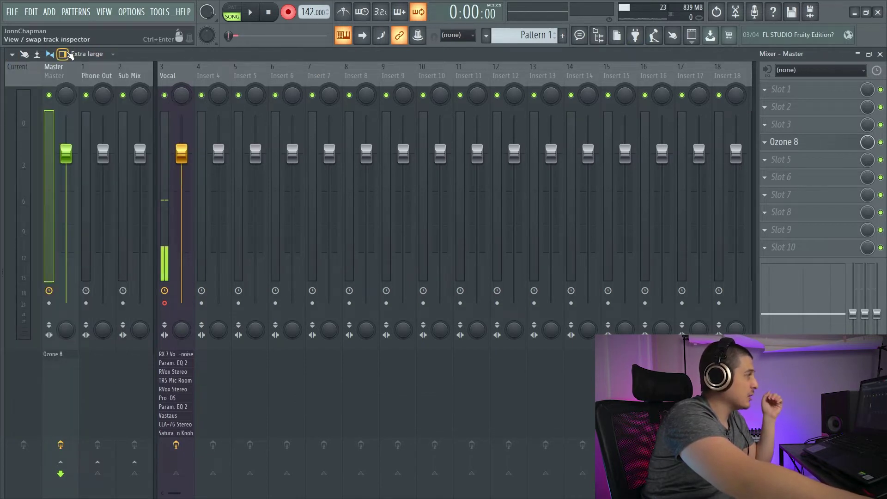
Step: Try the Compact mixer layout and return to Extra large
left_click(84, 55)
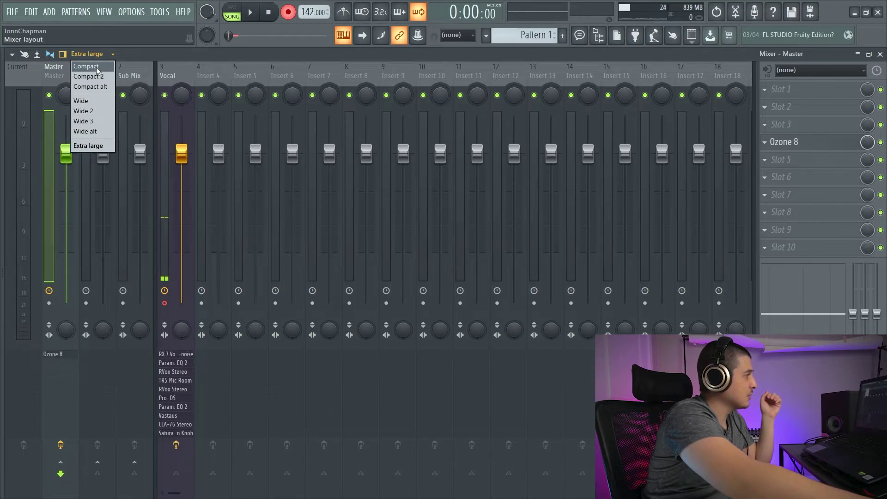
left_click(97, 69)
left_click(97, 55)
left_click(111, 145)
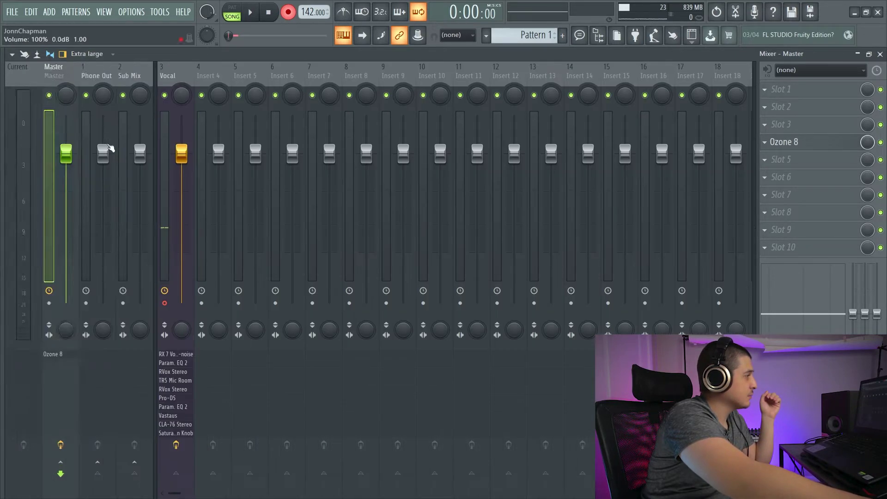
Step: Detach the mixer window, reattach it, and look over the remaining mixer track options
left_click(12, 54)
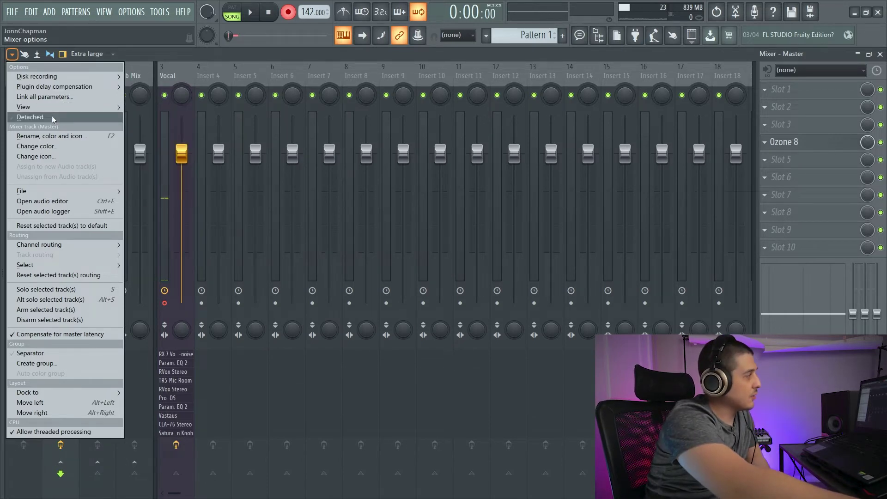
left_click(51, 116)
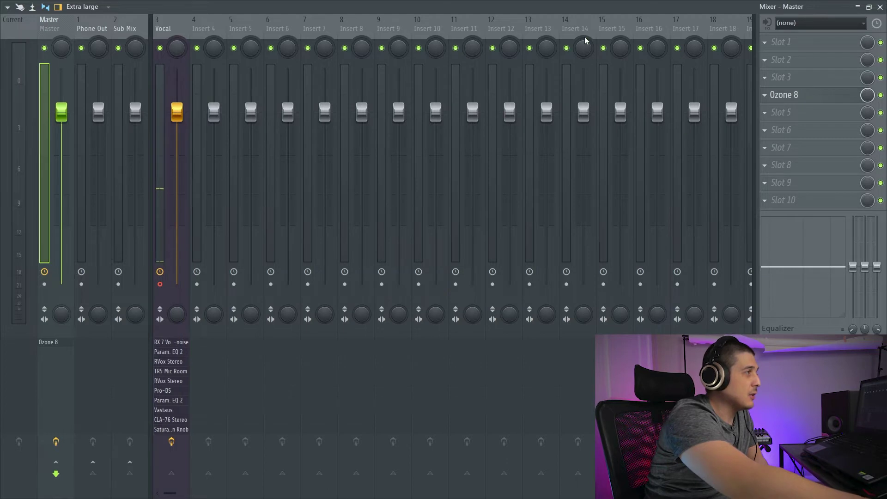
left_click(9, 7)
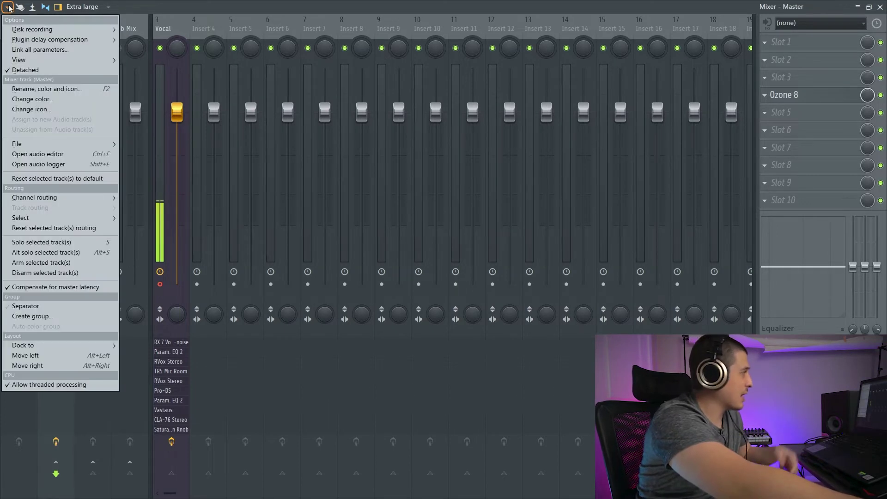
left_click(36, 71)
left_click(12, 54)
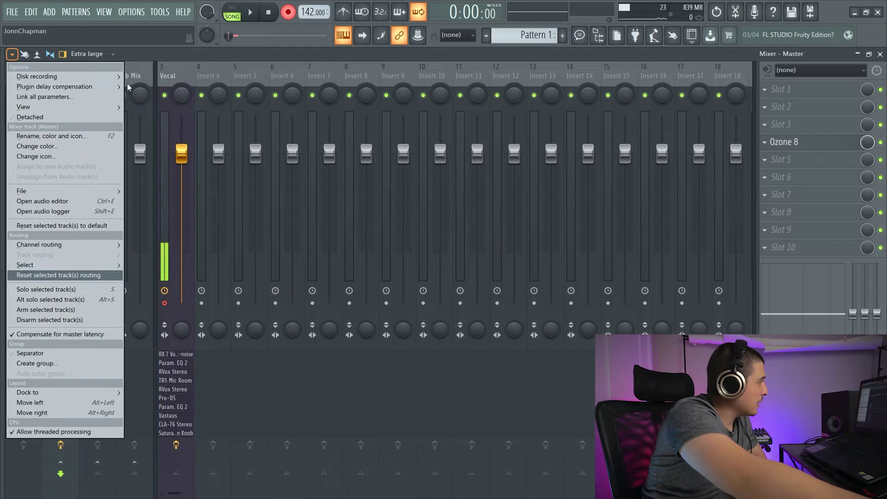
left_click(138, 54)
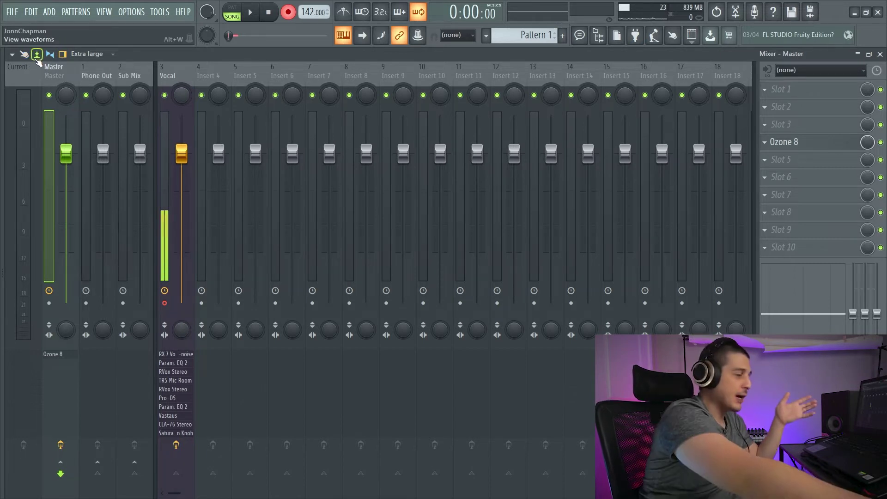
Step: Show the mixer tracks as waveforms, restore the peak meters, and examine the Vocal track's stereo controls
left_click(37, 58)
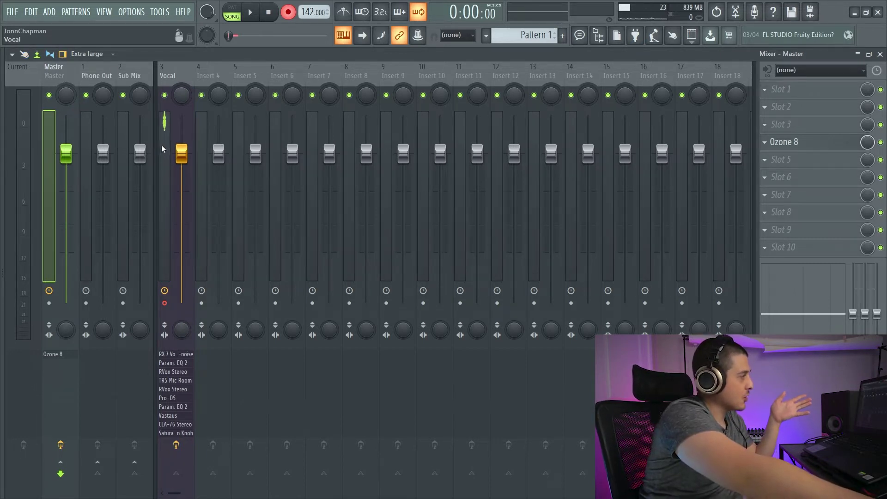
left_click(50, 55)
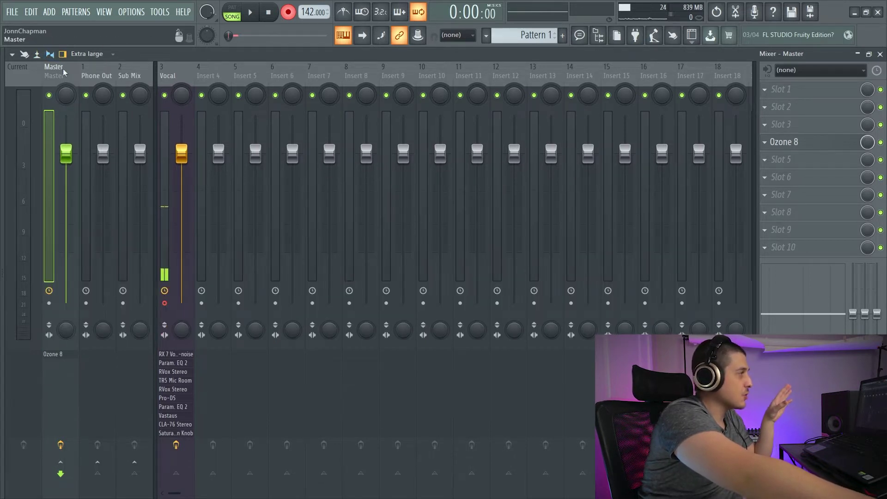
mouse_move(182, 329)
left_mouse_down()
mouse_move(182, 338)
mouse_move(182, 330)
left_mouse_up()
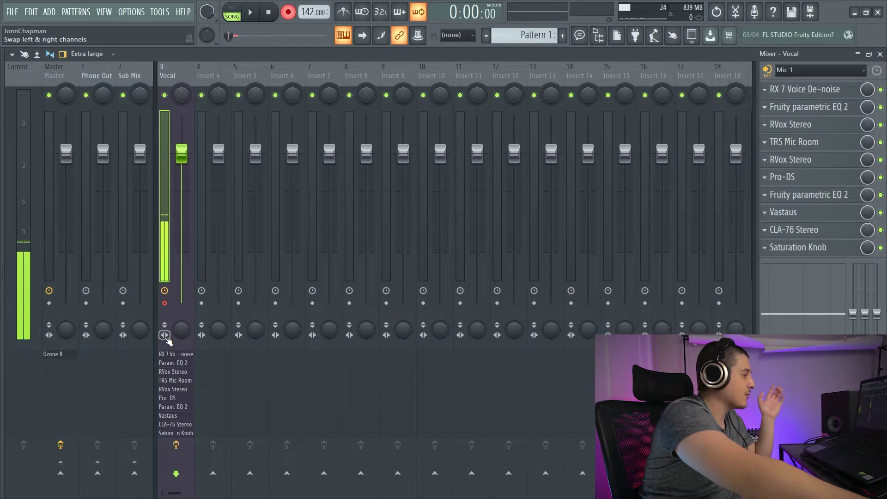
Step: Compare the Wide and Compact mixer layouts and go back to Extra large
left_click(112, 55)
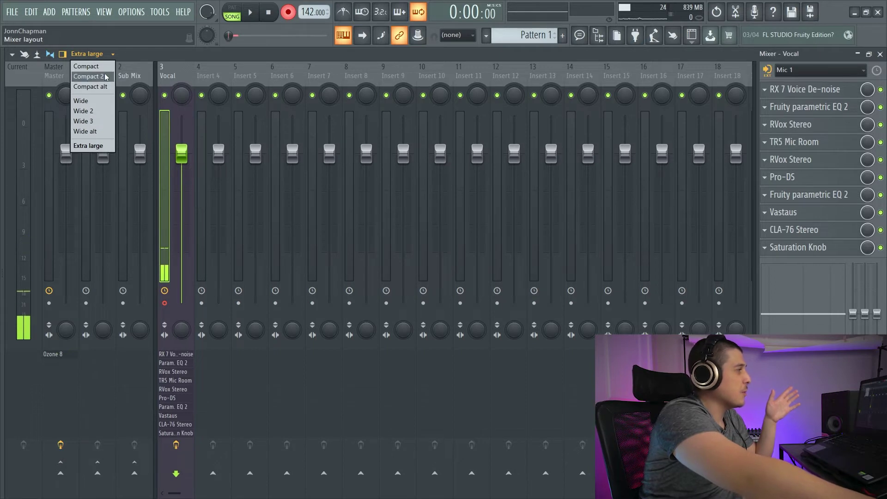
left_click(92, 101)
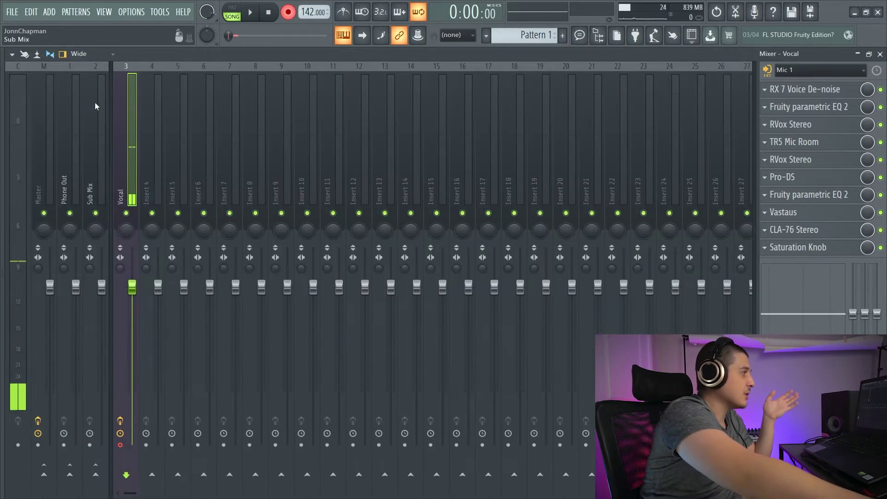
left_click(93, 54)
left_click(87, 146)
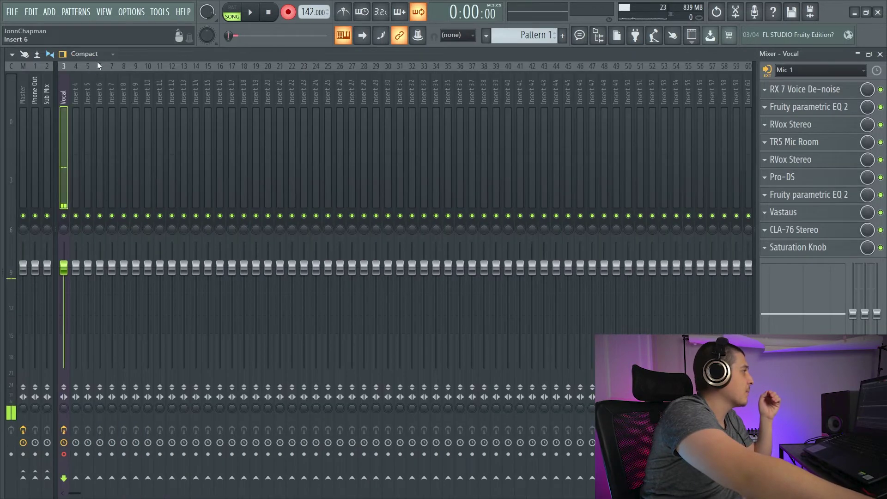
Step: Cycle the track inspector through its placements until it is back in its original place
left_click(65, 53)
left_click(64, 53)
left_click(64, 53)
left_click(64, 53)
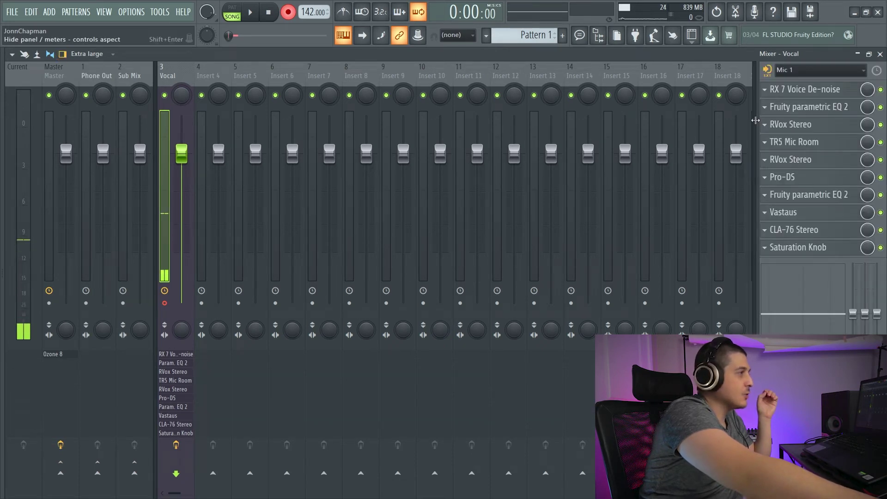
Step: Try the panel-hiding control at the mixer's edge, and open and close the browser beside it
left_click(7, 82)
left_click(7, 82)
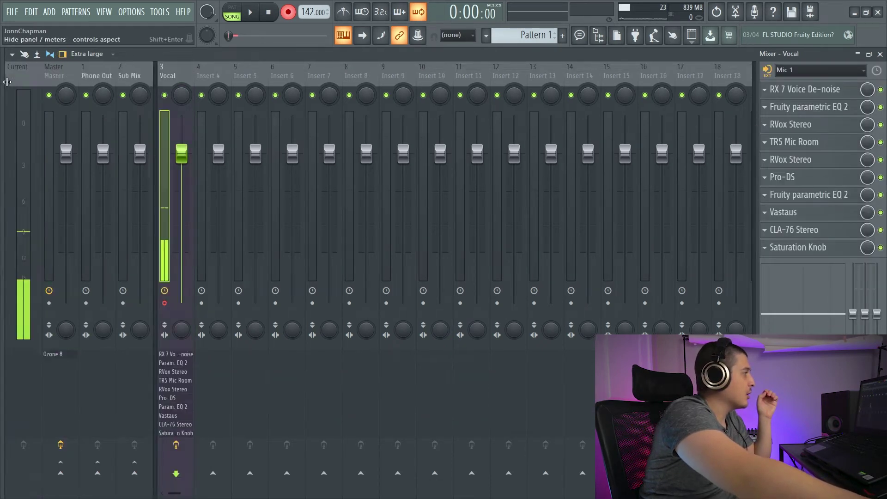
left_click(155, 82)
left_click(3, 103)
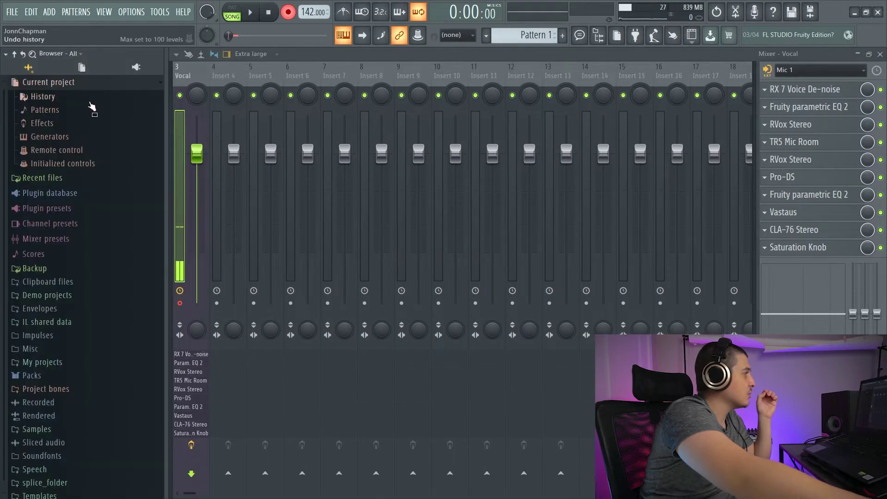
left_click(169, 103)
left_click(7, 94)
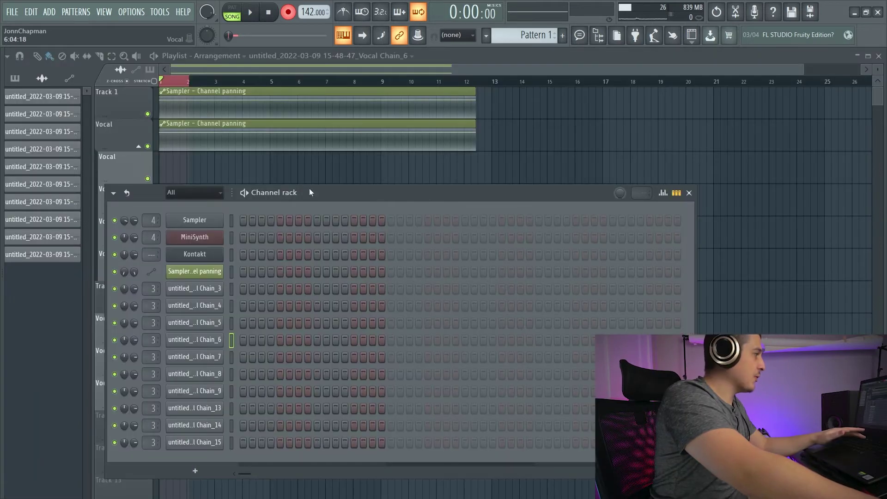
Step: Move the Channel rack window higher over the playlist, return to the mixer, and select the Vocal track
left_click_drag(309, 188, 381, 135)
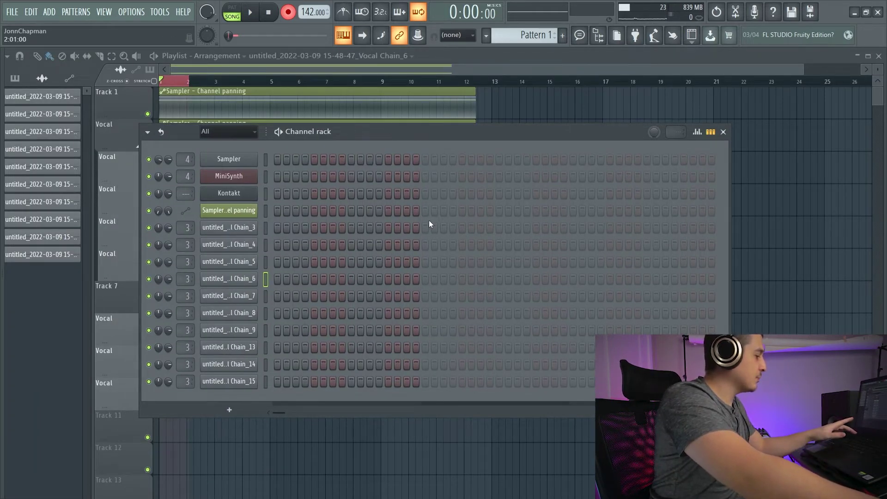
key("F9")
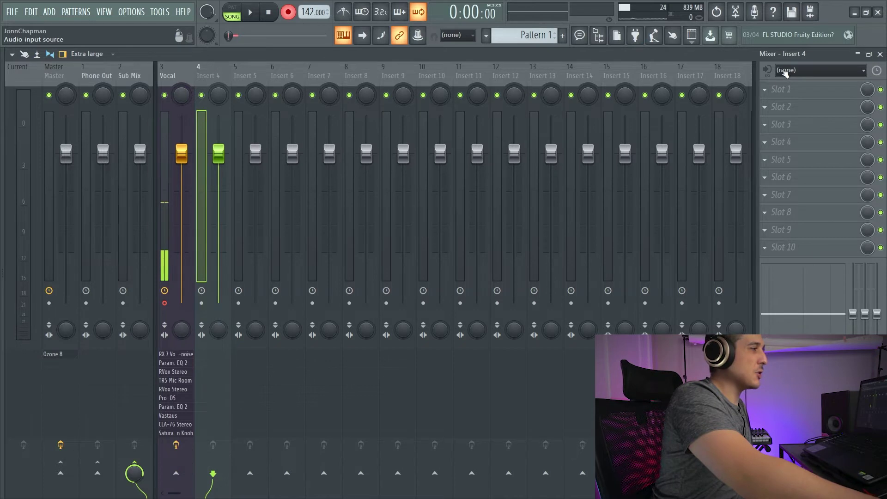
key("Left")
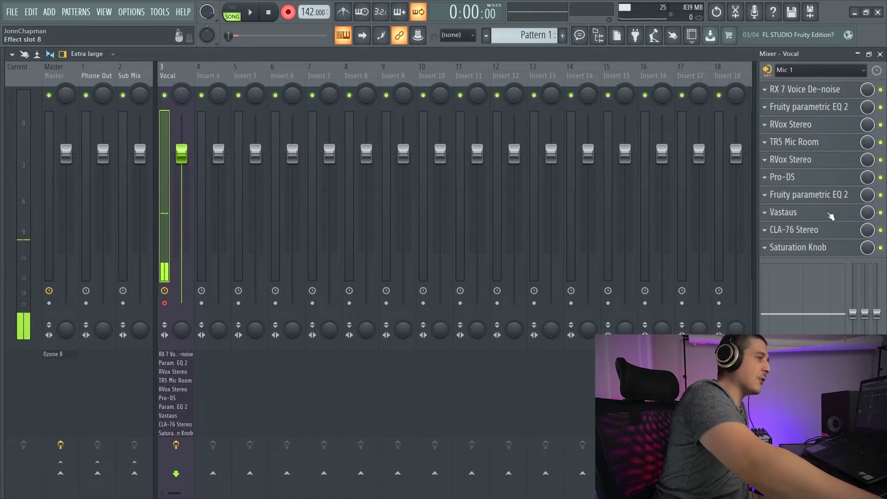
Step: Compare the audio input, effect slots and output target of the Insert 4, Vocal and Sub Mix tracks
left_click(205, 76)
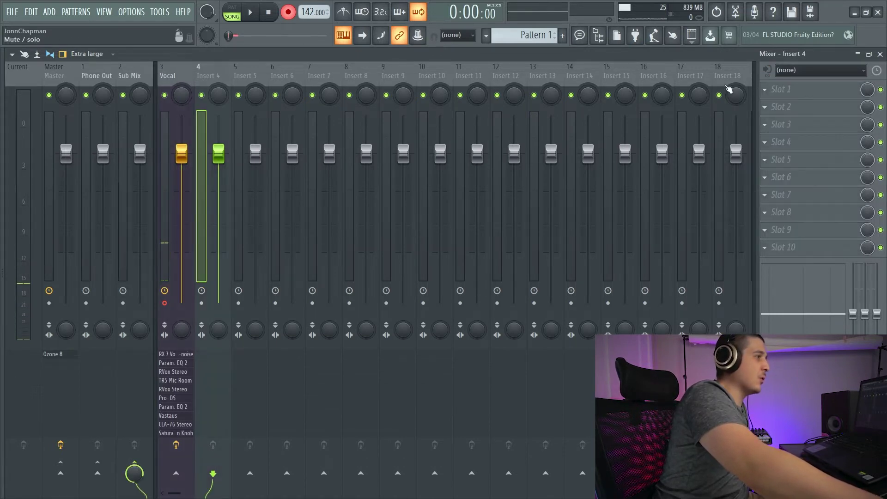
left_click(778, 90)
left_click(830, 50)
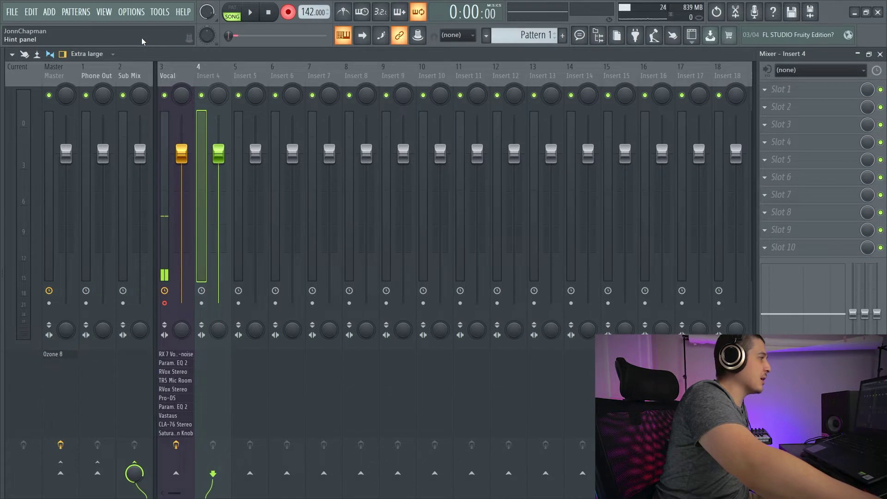
left_click(183, 77)
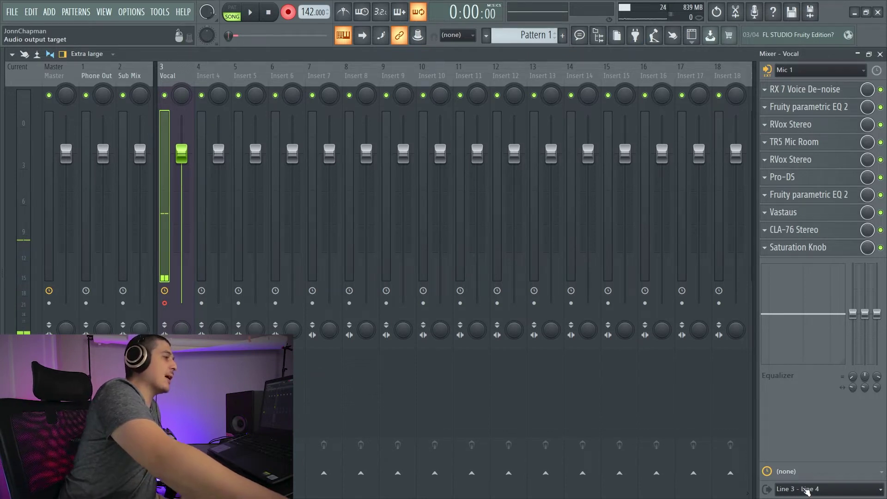
left_click(218, 77)
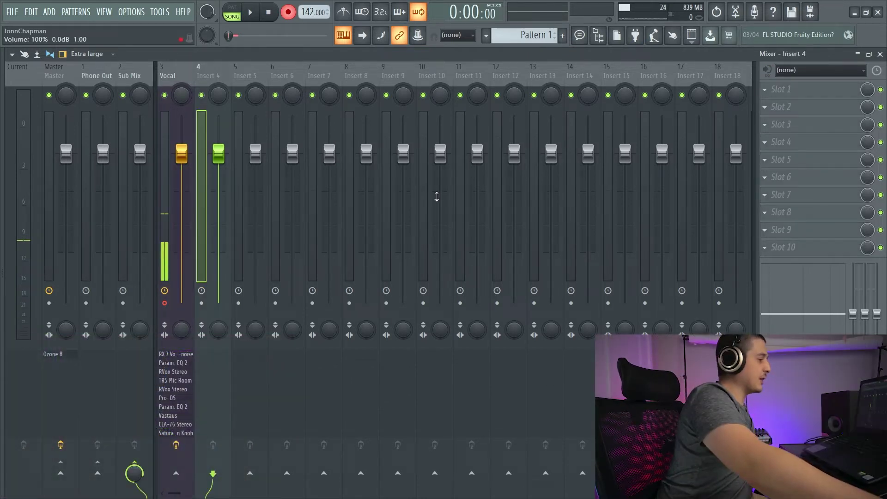
left_click(130, 88)
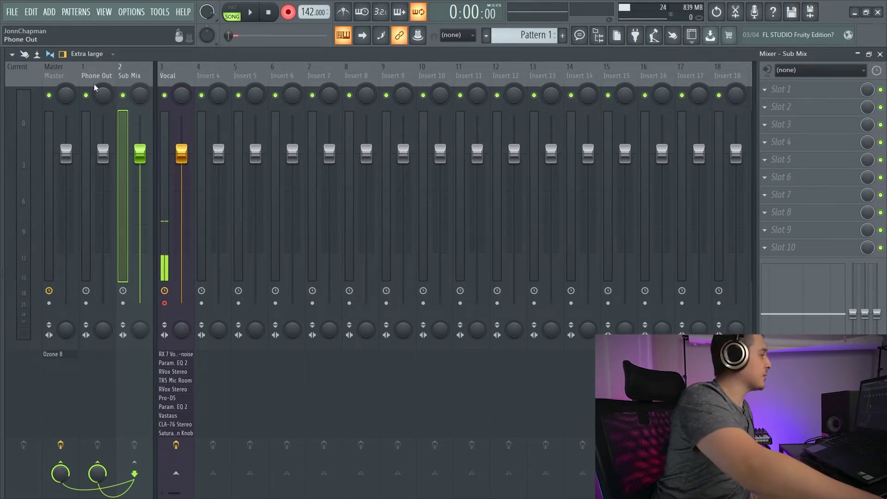
Step: Route the Insert 5 track to Insert 7 instead of Sub Mix, and restore its Sub Mix routing
left_click(262, 124)
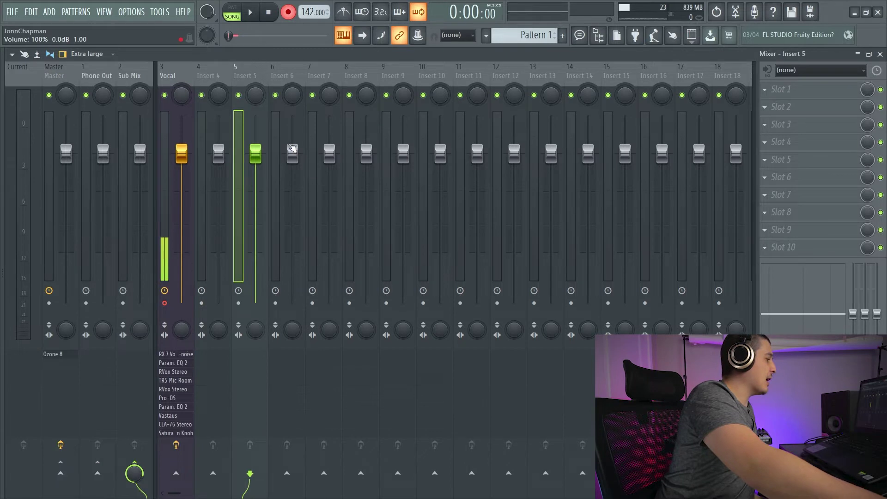
left_click(135, 473)
left_click(324, 473)
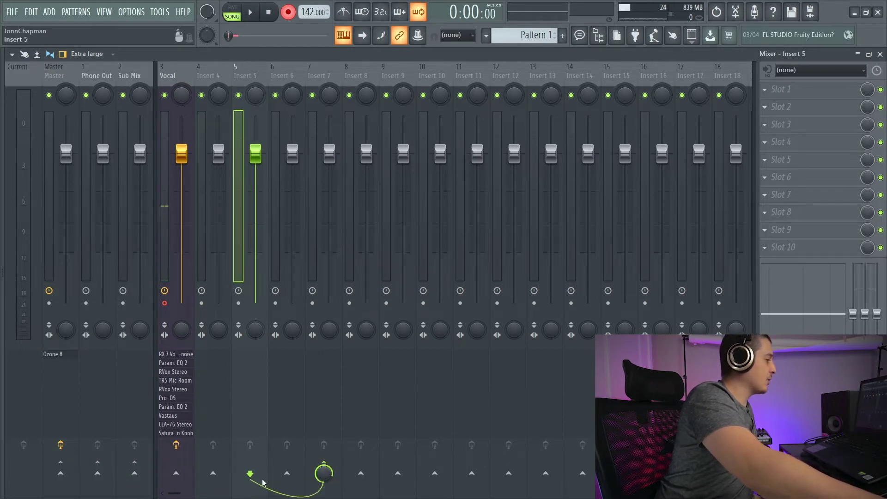
left_click(324, 473)
left_click(134, 474)
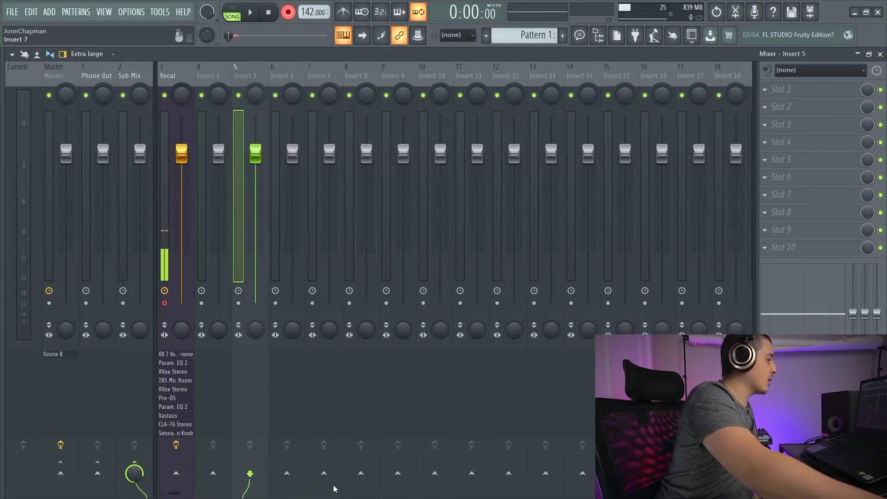
Step: Sidechain the Insert 5 track to Insert 7 and try raising the level of that send
left_click(324, 473, "ctrl")
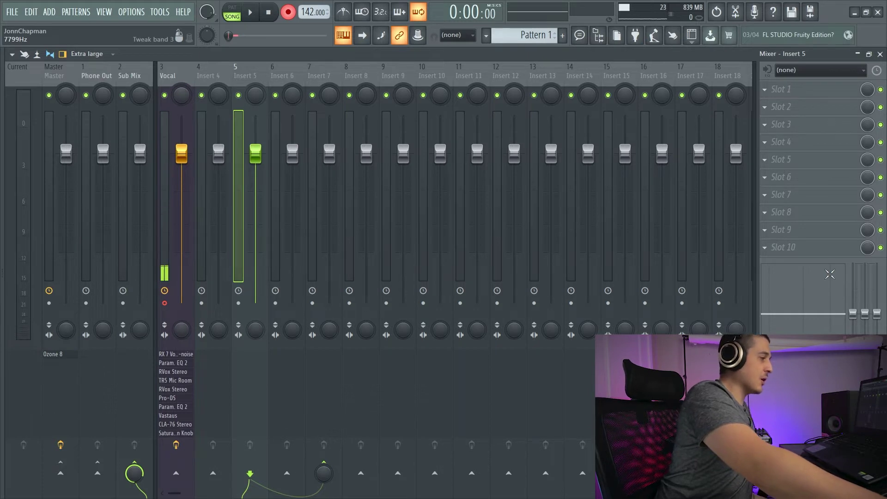
left_click(318, 79)
left_click(244, 67)
left_click(327, 78)
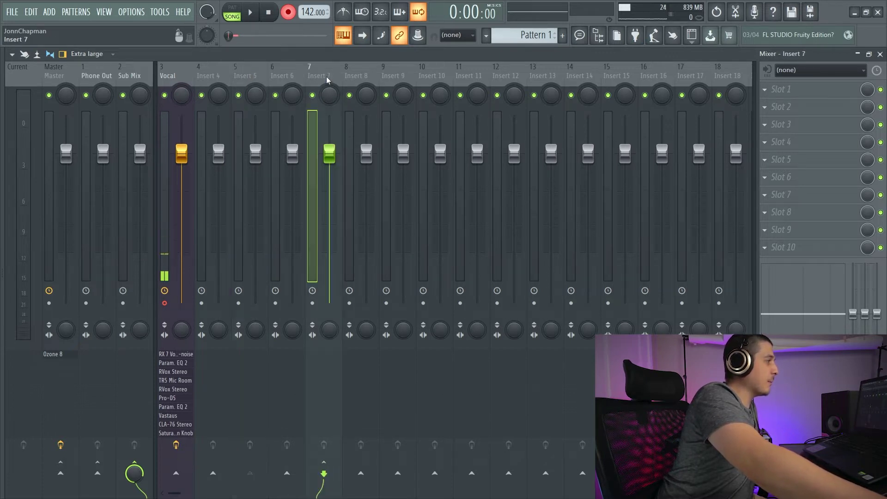
left_click(254, 79)
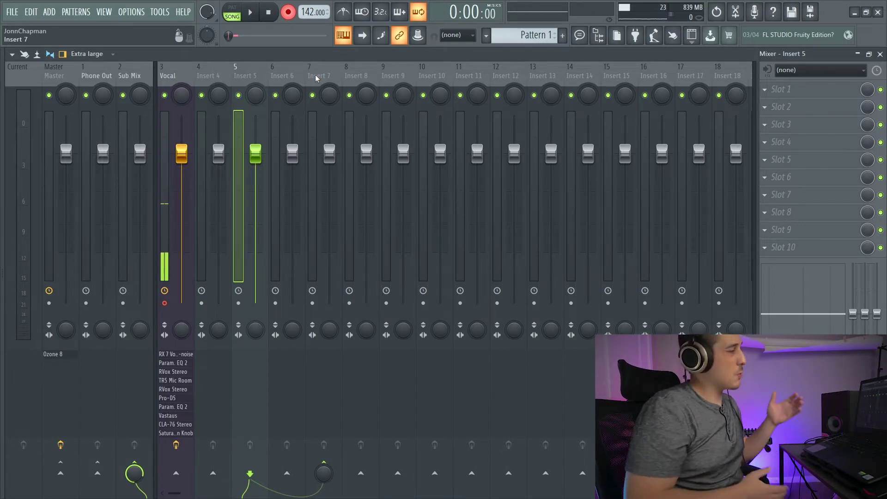
left_click_drag(321, 479, 321, 429)
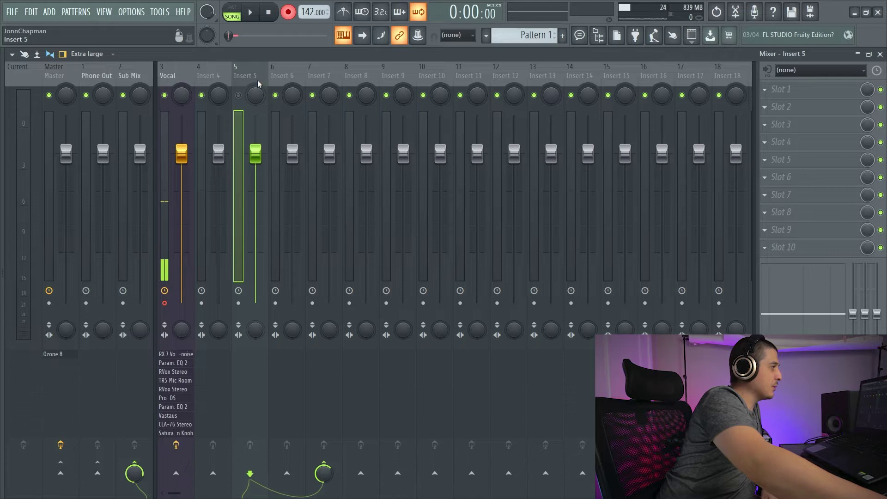
left_click(241, 95)
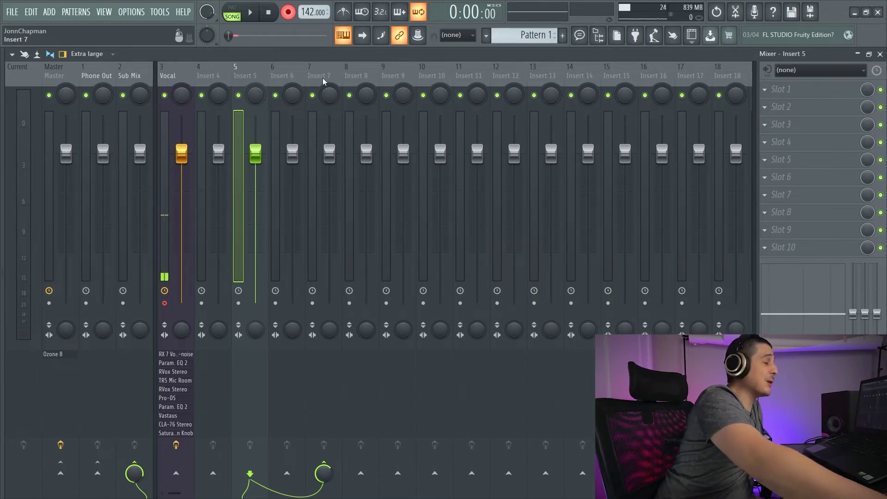
Step: Play the song and lower the Insert 5 fader to about -11.6 dB
key("space")
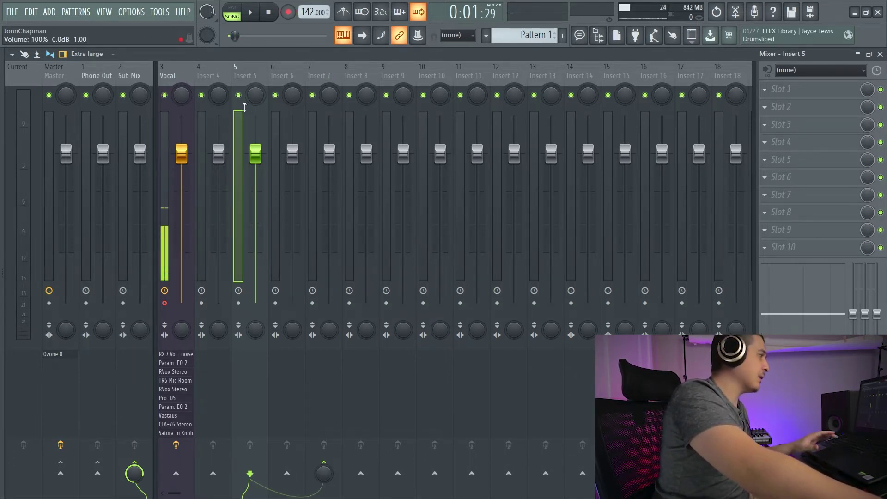
left_click_drag(255, 154, 256, 223)
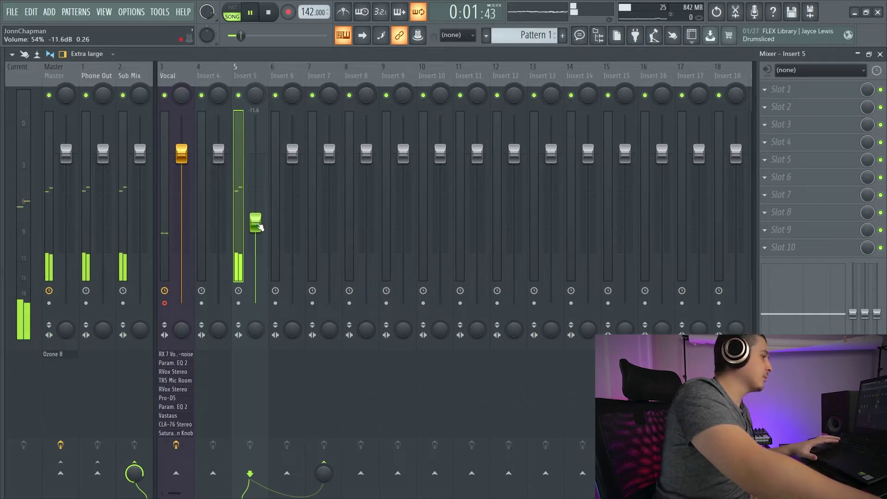
key("space")
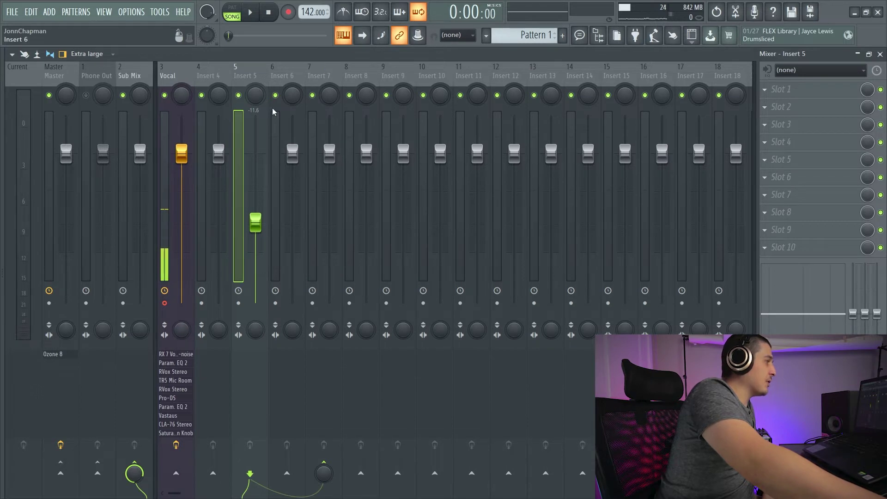
Step: Play the song with Insert 5's Sub Mix send disabled, restore that send, and try toggling Insert 5's mute
key("space")
left_click(134, 467)
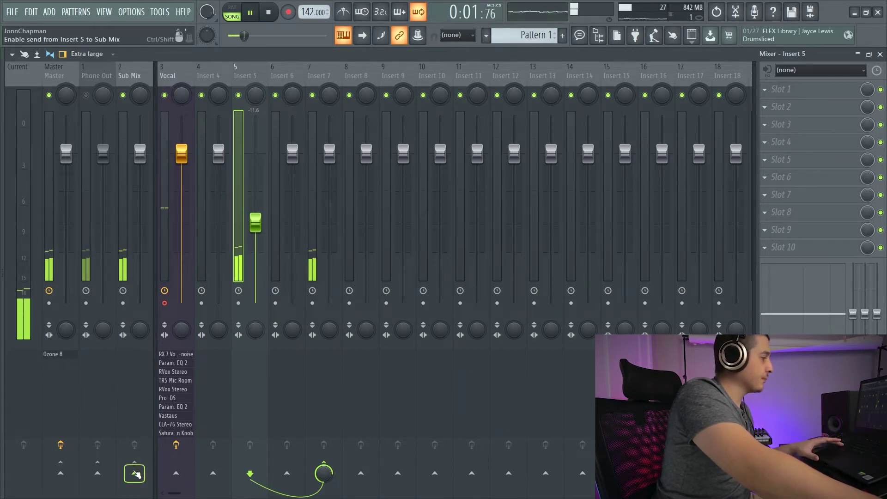
left_click(135, 472)
key("space")
left_click(239, 95)
key("space")
key("space")
Step: Add a Fruity Send in slot 10 of Insert 5 and set its destination to Insert 7
left_click(330, 75)
left_click(246, 103)
left_click(333, 74)
left_click(245, 76)
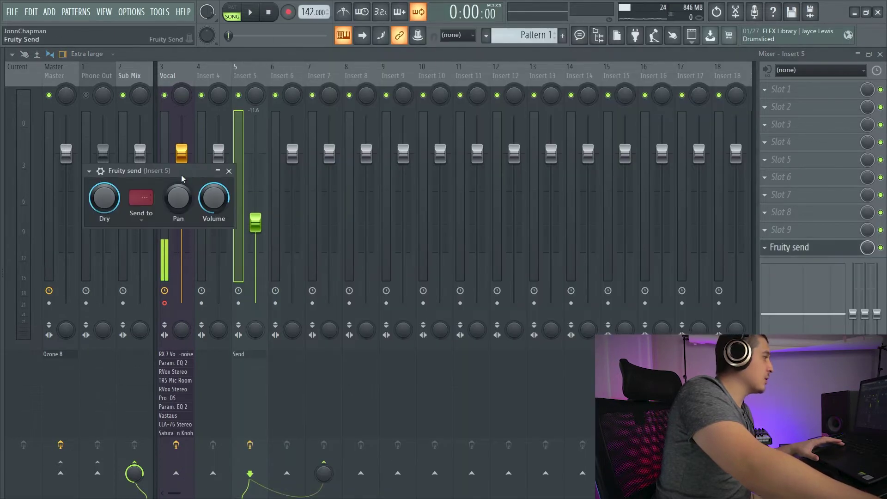
left_click_drag(184, 175, 321, 184)
left_click(276, 210)
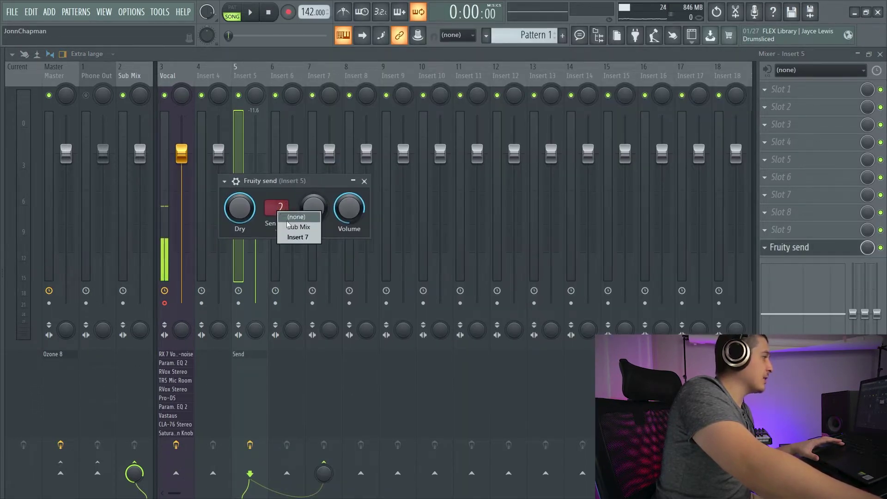
left_click(298, 238)
left_click(290, 57)
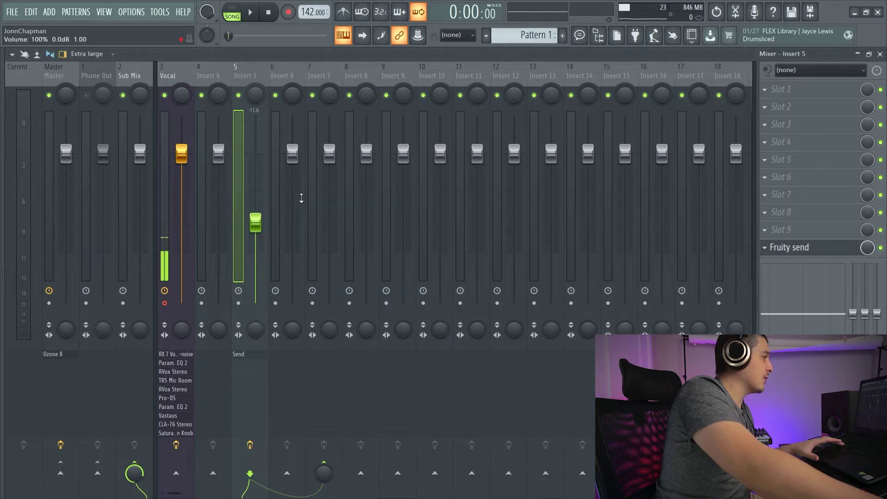
Step: Mute Insert 5, play the song, and lower the Insert 7 fader to about -12.2 dB
left_click(239, 95)
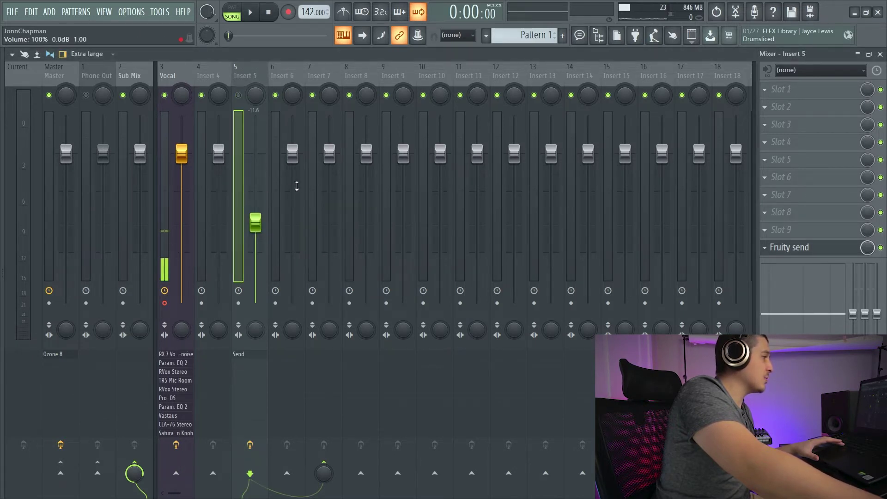
left_click(318, 251)
key("space")
left_click_drag(330, 206, 330, 225)
key("space")
Step: Try the send level from Insert 5 to Insert 7, and delete the Fruity Send from Insert 5's slot 10
left_click(257, 81)
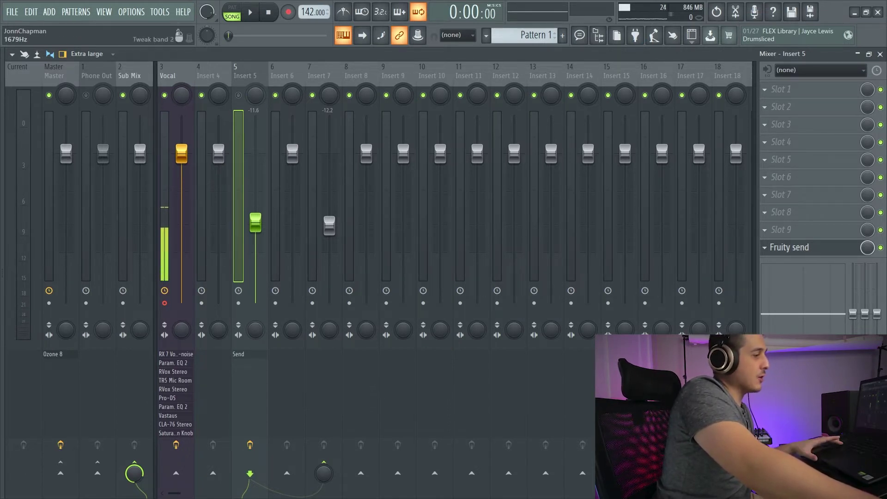
left_click(766, 249)
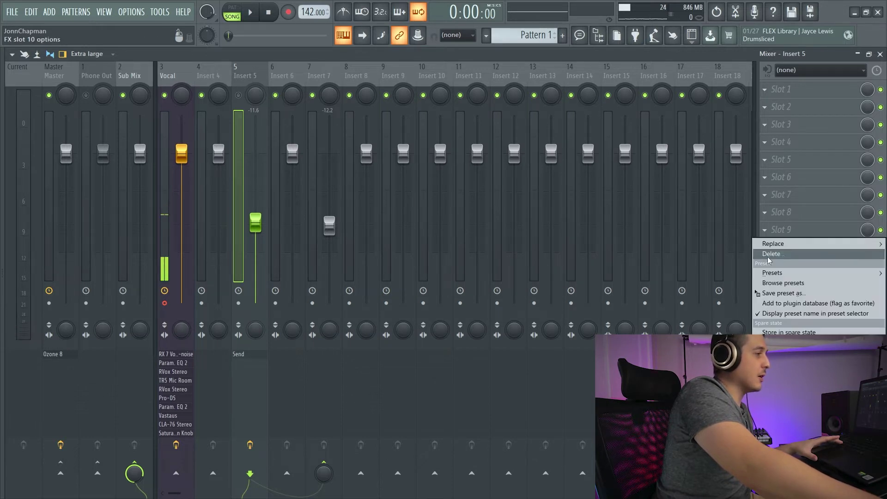
left_click(780, 219)
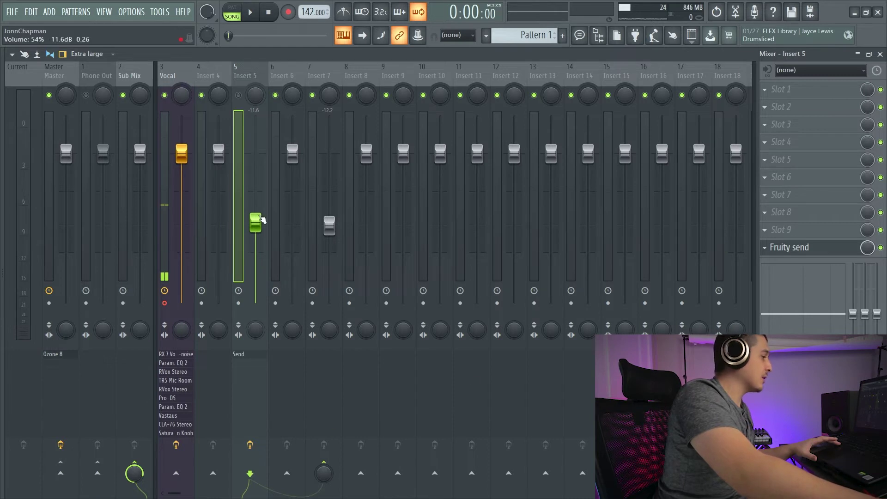
mouse_move(327, 482)
left_mouse_down()
mouse_move(328, 467)
mouse_move(327, 482)
left_mouse_up()
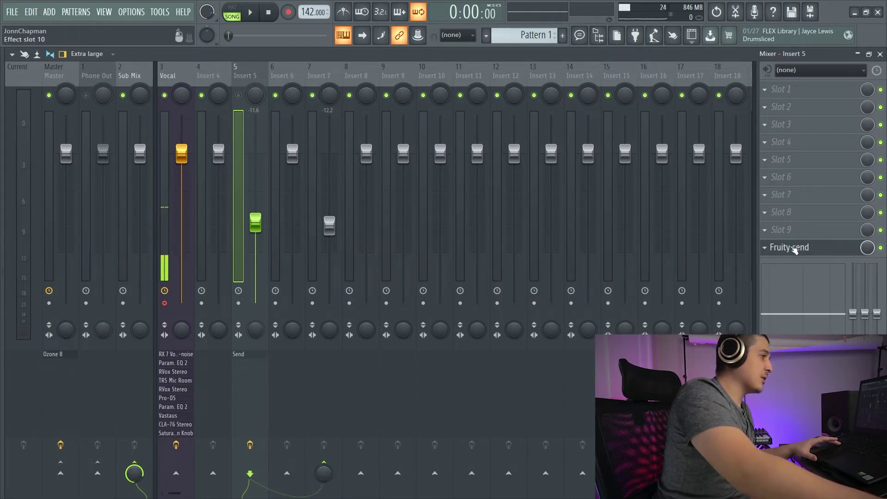
left_click_drag(324, 476, 324, 461)
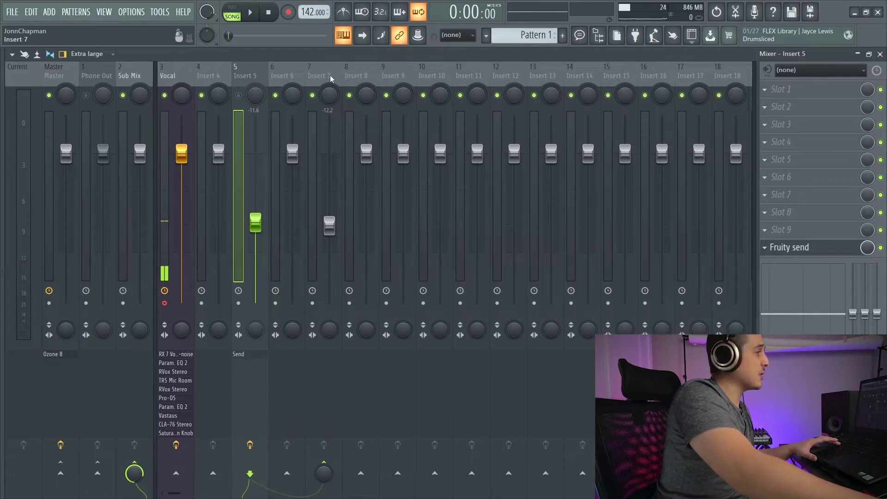
left_click(766, 249)
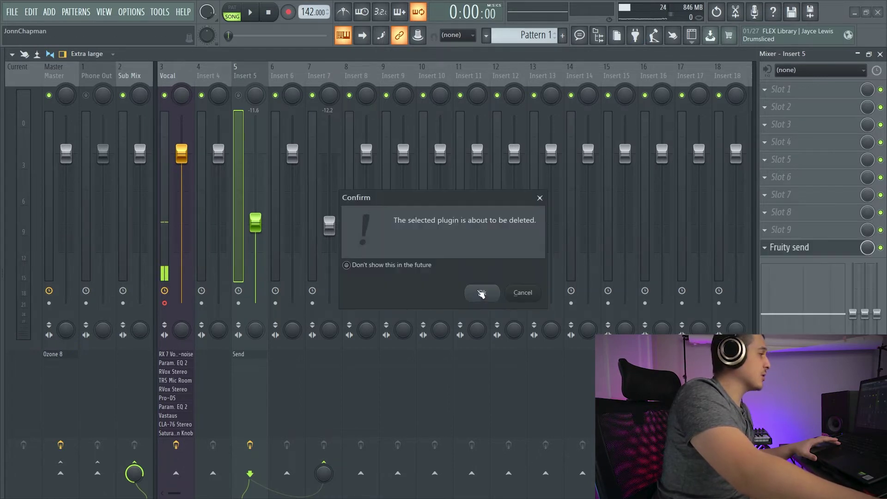
left_click(480, 293)
Step: Load the F6-RTA Stereo equalizer into slot 1 of the Insert 7 track
left_click(327, 69)
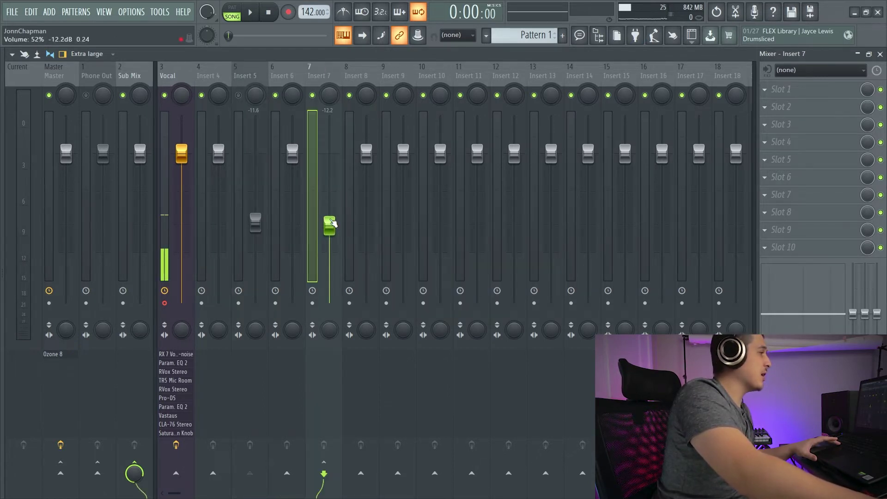
left_click(769, 89)
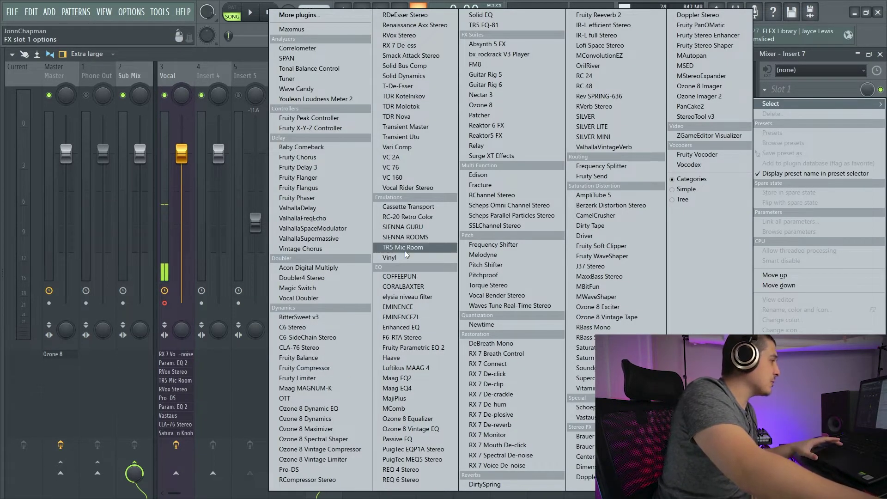
left_click(404, 338)
left_click_drag(208, 98, 460, 119)
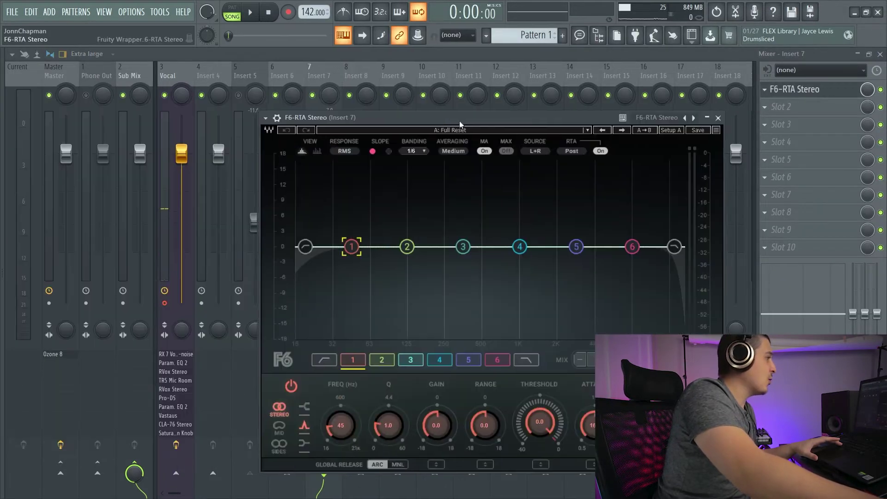
Step: Set the F6-RTA Stereo's Stereo Aux In connection to sidechain input 1 in its processing settings
left_click(279, 119)
left_click(302, 138)
left_click_drag(319, 289, 327, 252)
left_click(315, 162)
left_click(399, 302)
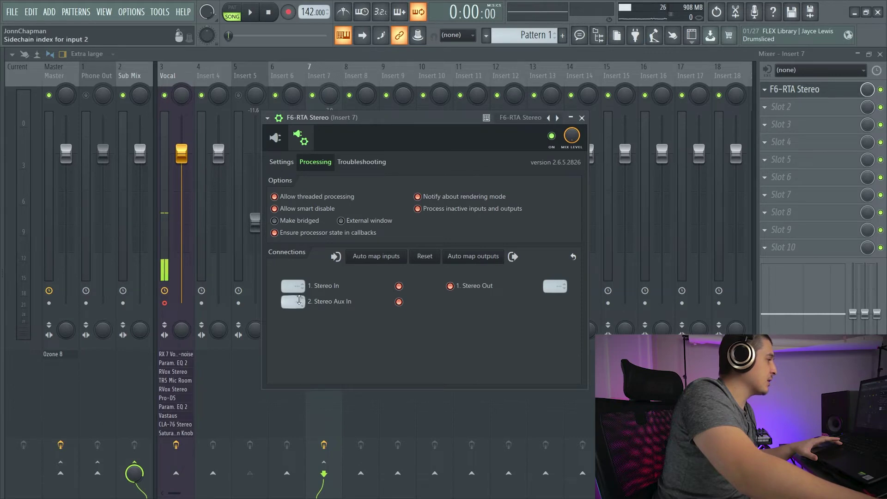
right_click(295, 303)
left_click(326, 322)
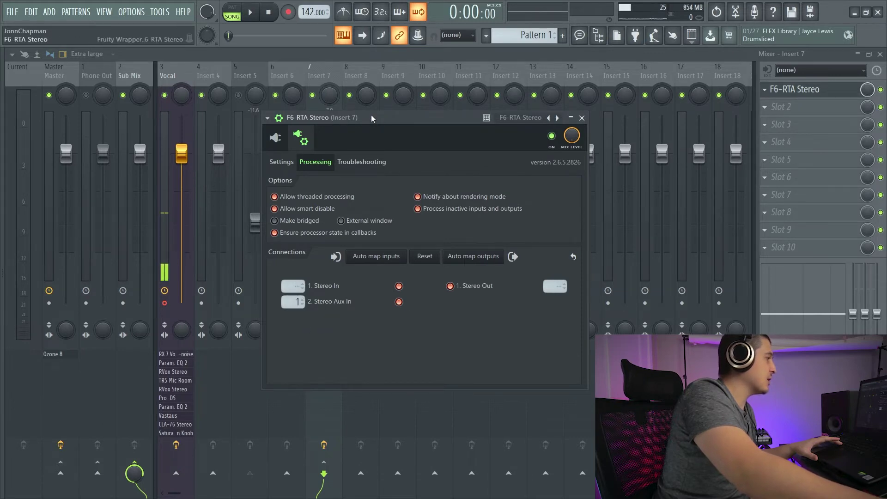
Step: Set F6 band 1 to 107 Hz with Q 1.1, range -18.0 and threshold -36.6, and play the song to test it
left_click_drag(371, 118, 398, 124)
left_click(309, 145)
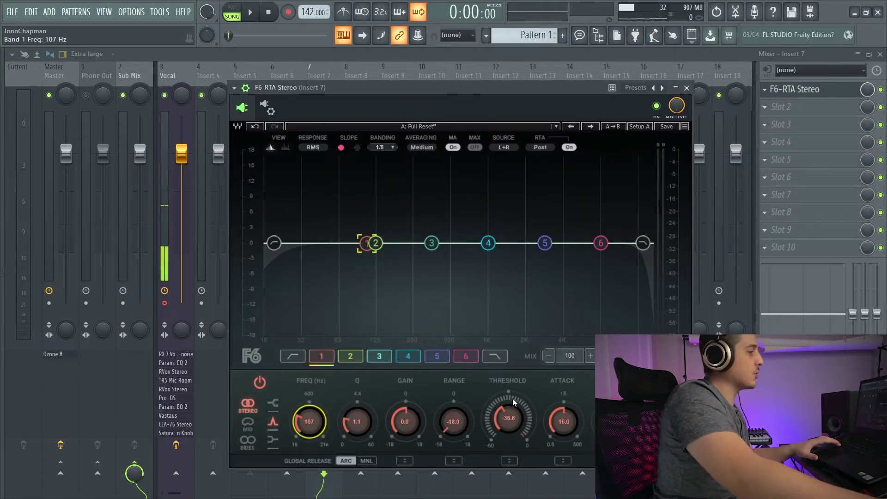
left_click_drag(463, 93, 620, 116)
left_click_drag(515, 121, 391, 85)
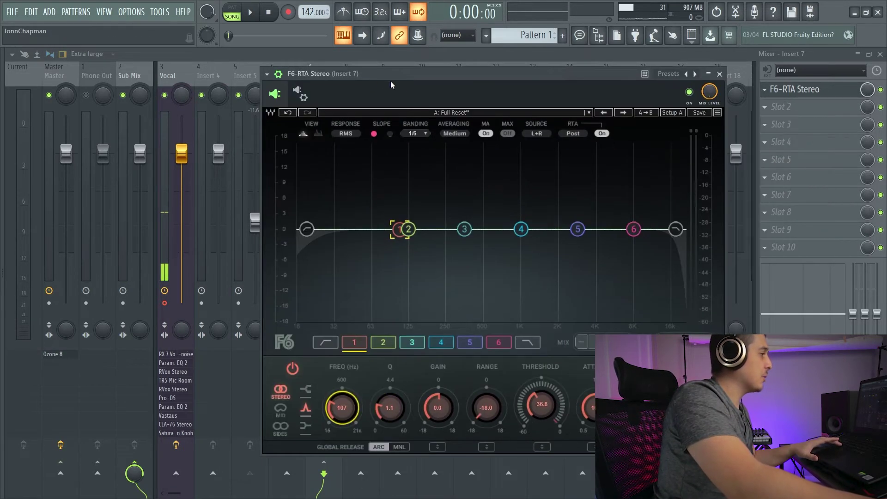
key("space")
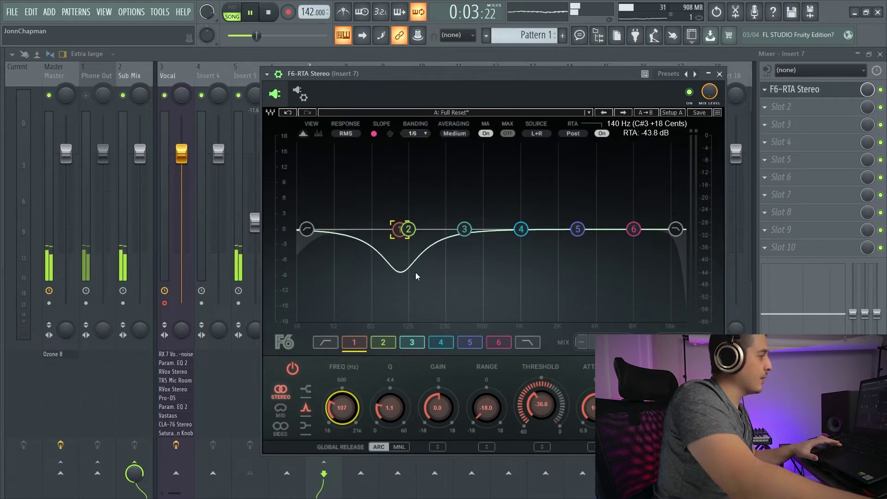
key("space")
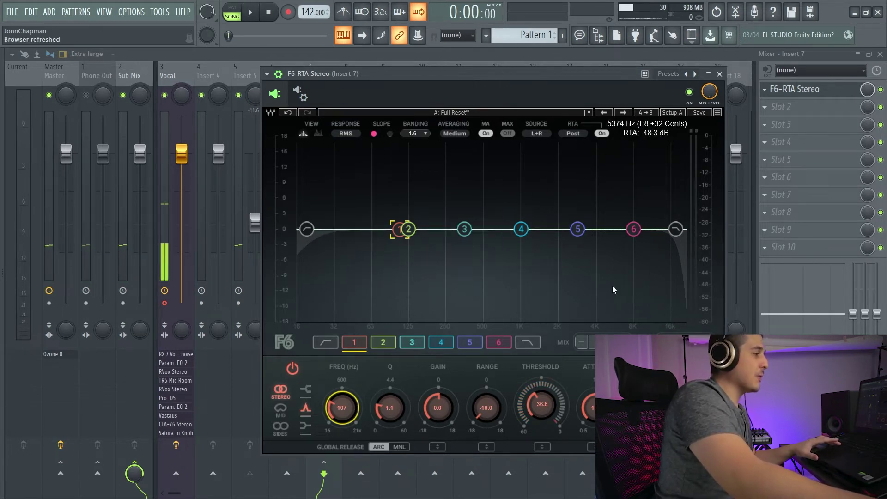
Step: Compare the Insert 5 and Insert 7 tracks, and review the F6-RTA Stereo's input connections in its processing settings
left_click_drag(454, 75, 654, 99)
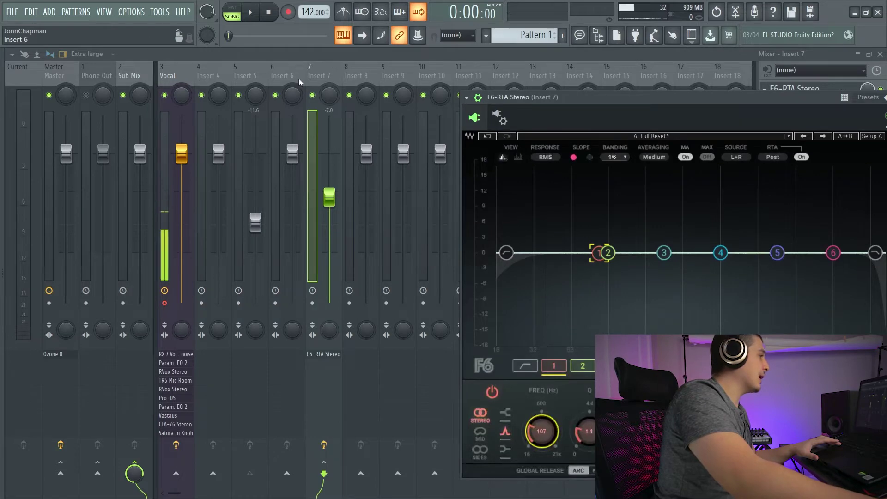
left_click(256, 68)
left_click(319, 69)
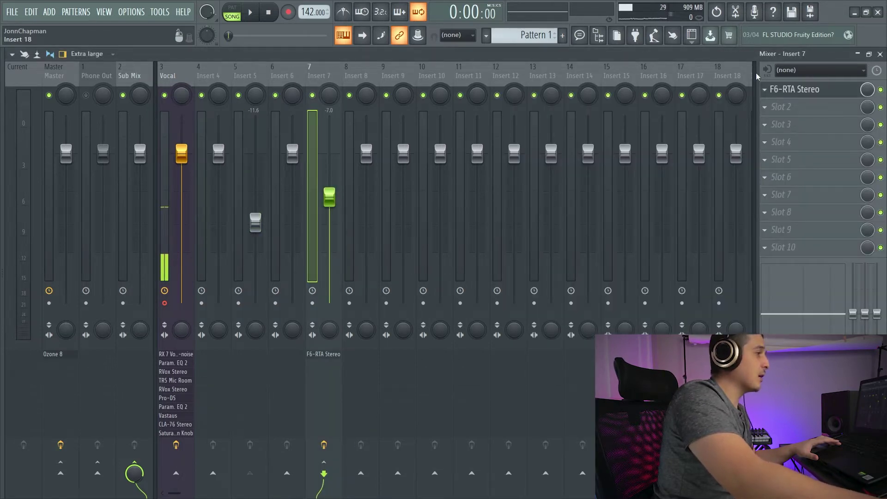
left_click(769, 91)
left_click_drag(576, 100, 329, 96)
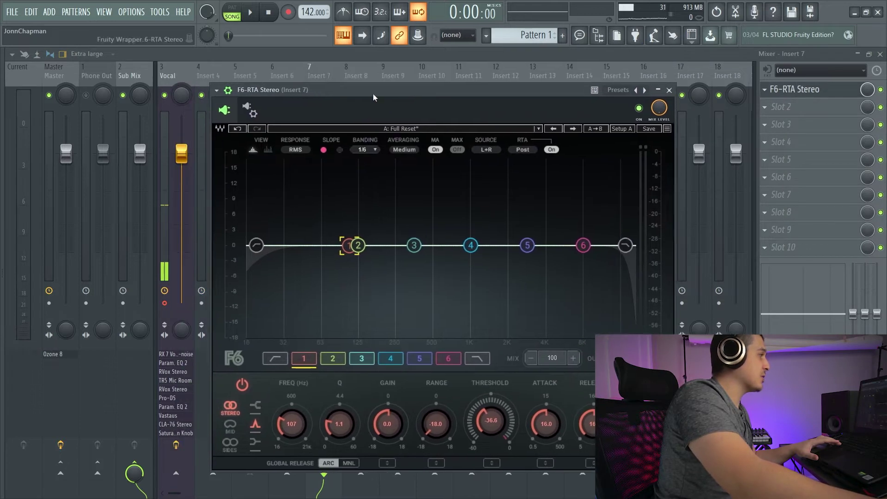
left_click(252, 114)
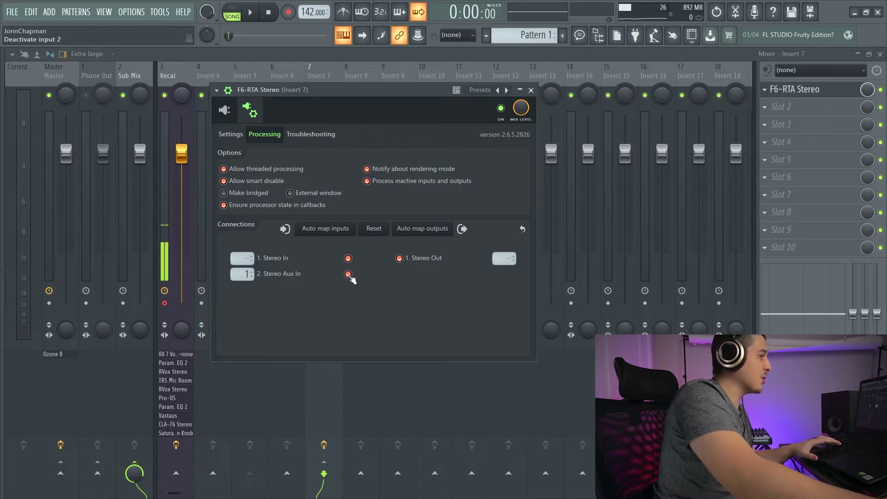
left_click(531, 91)
Step: Replace the F6-RTA Stereo in Insert 7's slot 1 with a Fruity Limiter, showing its compressor controls
left_click(765, 90)
left_click(771, 100)
left_click(493, 298)
left_click(766, 90)
mouse_move(772, 103)
left_click(302, 376)
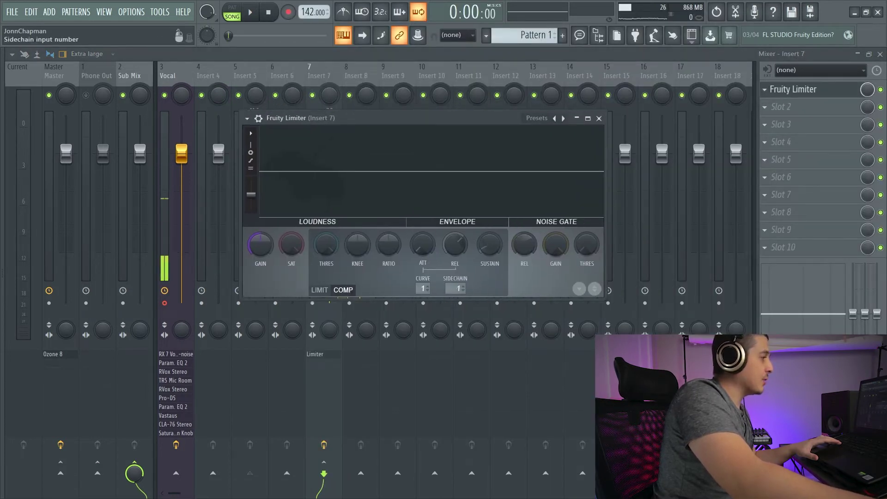
Step: Check the Fruity Limiter's detailed settings and maximize its window
left_click(260, 119)
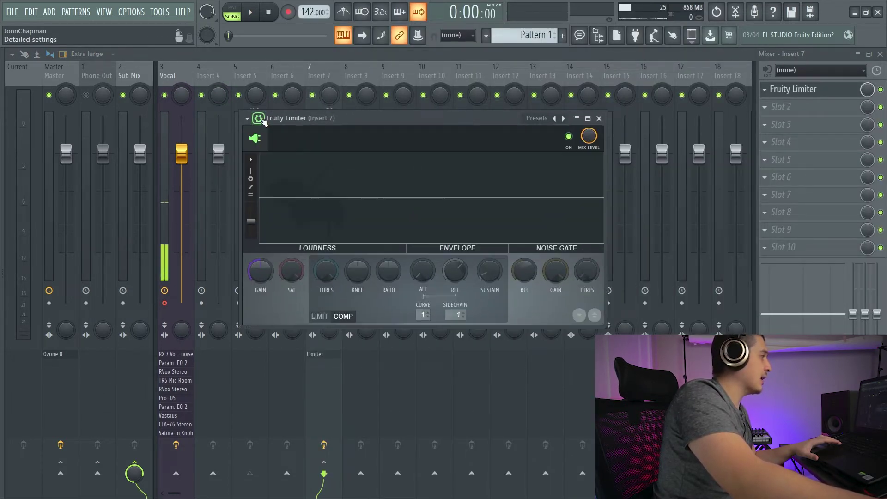
left_click(258, 120)
left_click(588, 118)
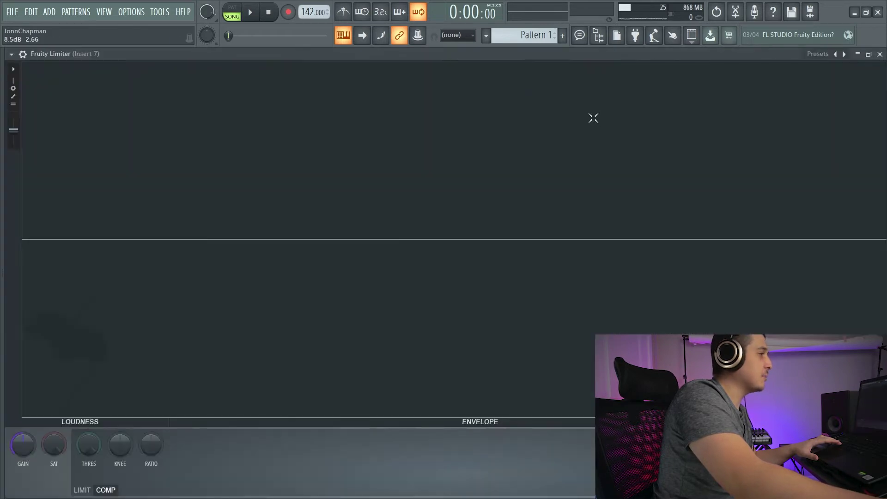
Step: Close the Fruity Limiter and compare the routing of the Sub Mix, Insert 5 and Vocal mixer tracks
left_click(880, 55)
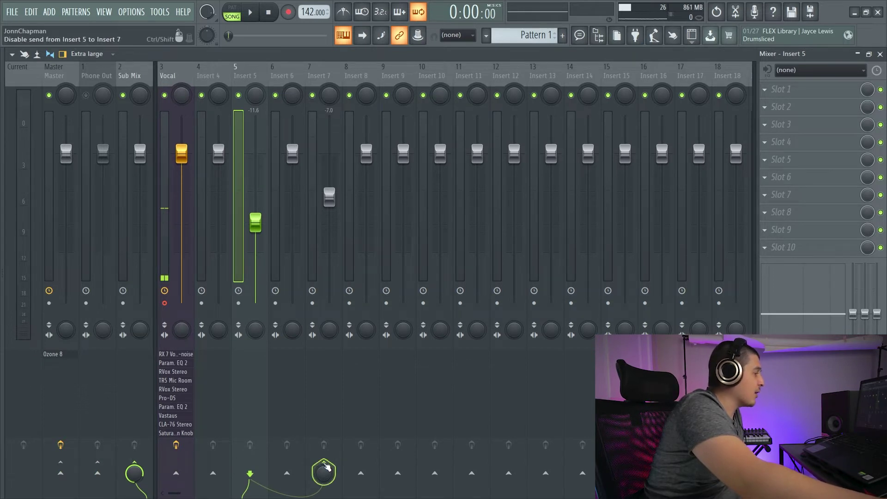
left_click(122, 258)
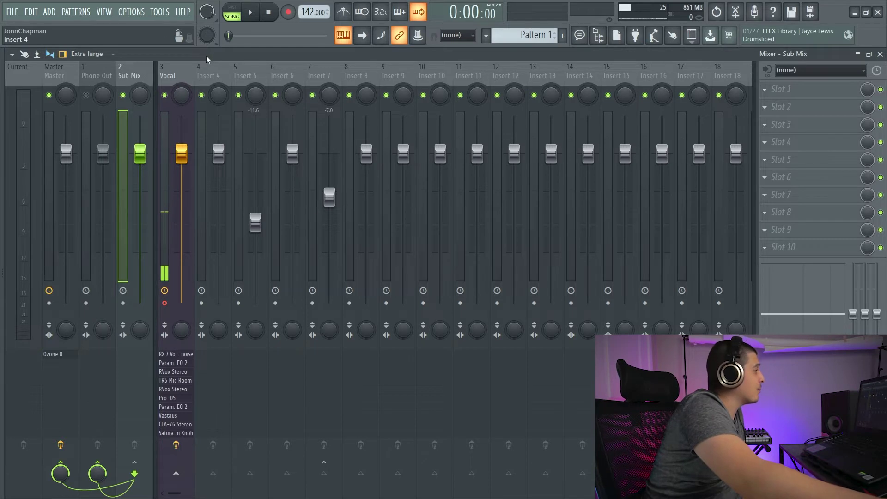
left_click(258, 71)
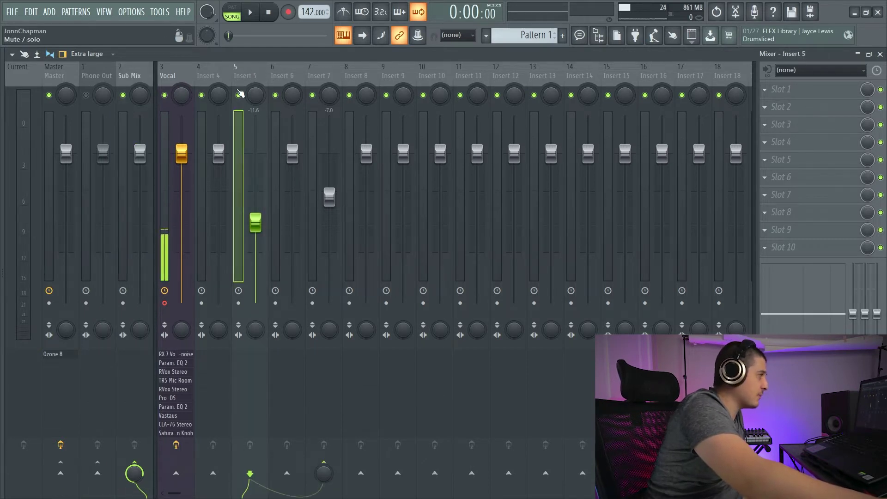
left_click(184, 75)
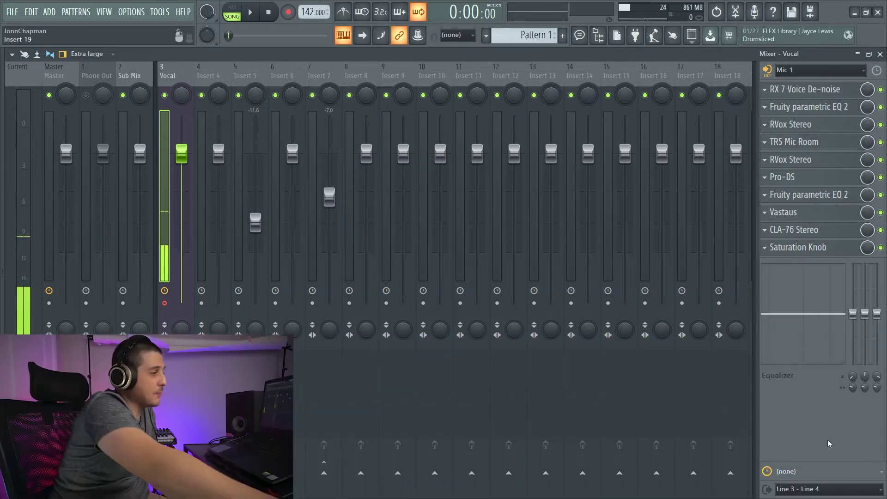
Step: Review the Vocal track's audio output choices, and select S/PDIF L - S/PDIF R as the Phone Out track's output
left_click(837, 490)
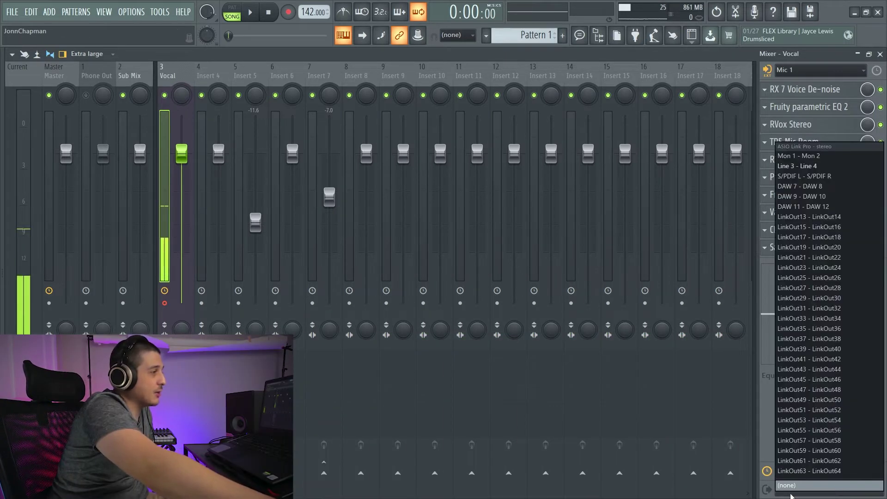
left_click(672, 70)
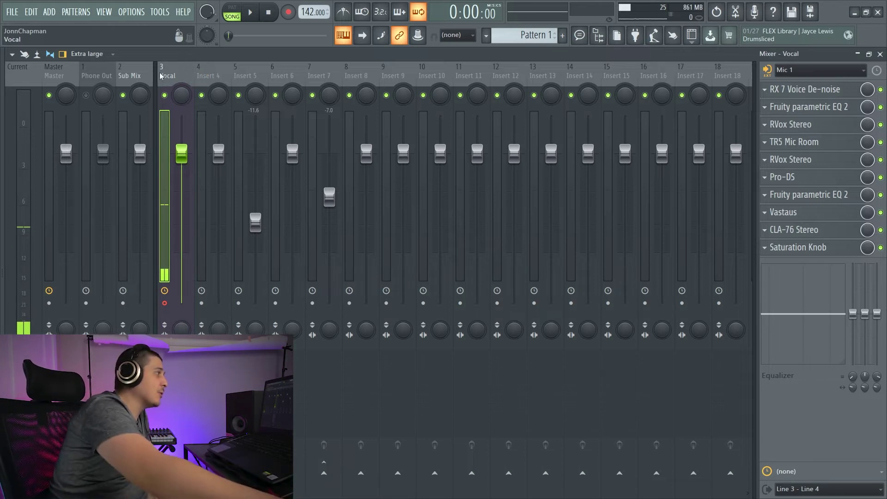
left_click(97, 75)
left_click(785, 491)
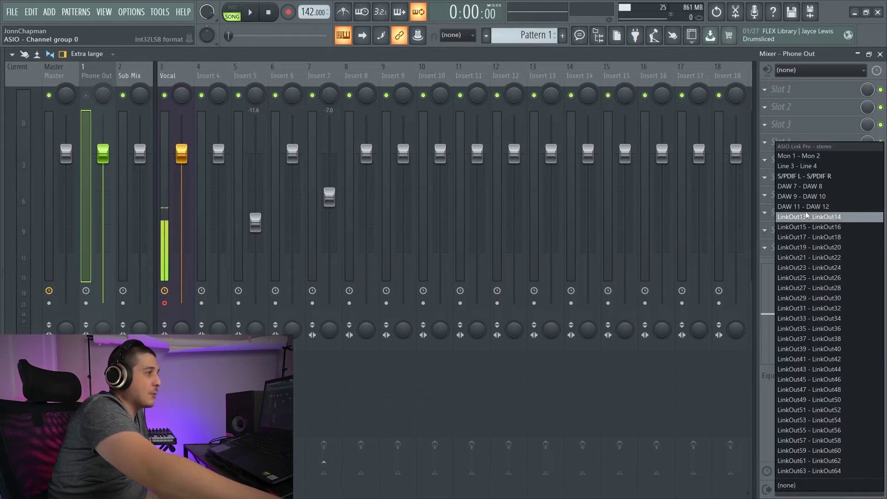
left_click(810, 177)
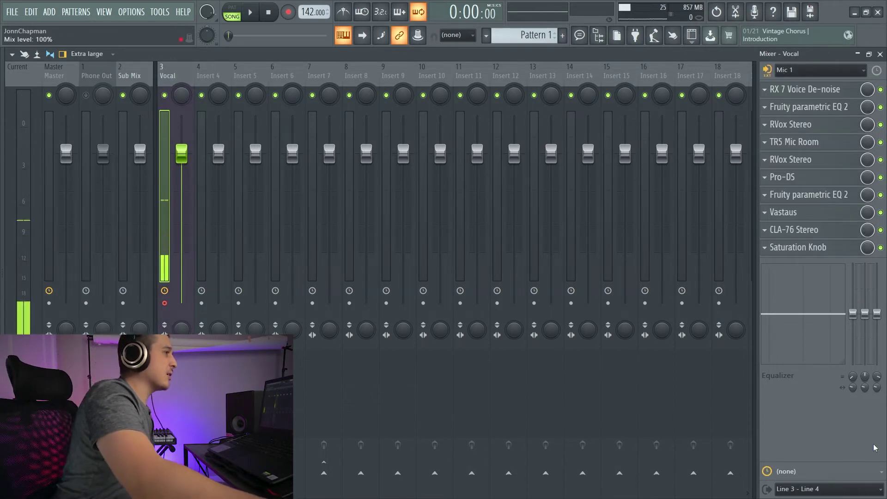
Step: Examine the recording and external input monitoring options of the Vocal and Sub Mix tracks, and check Insert 4's routing
left_click(767, 69)
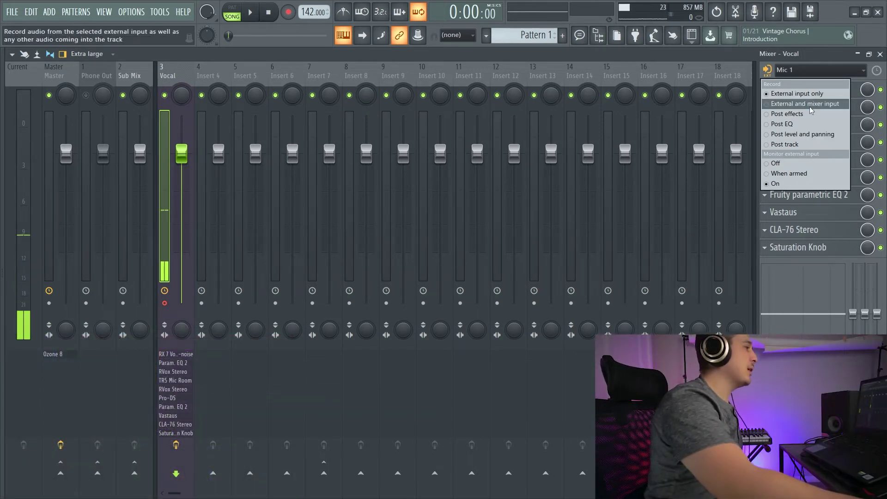
left_click(223, 73)
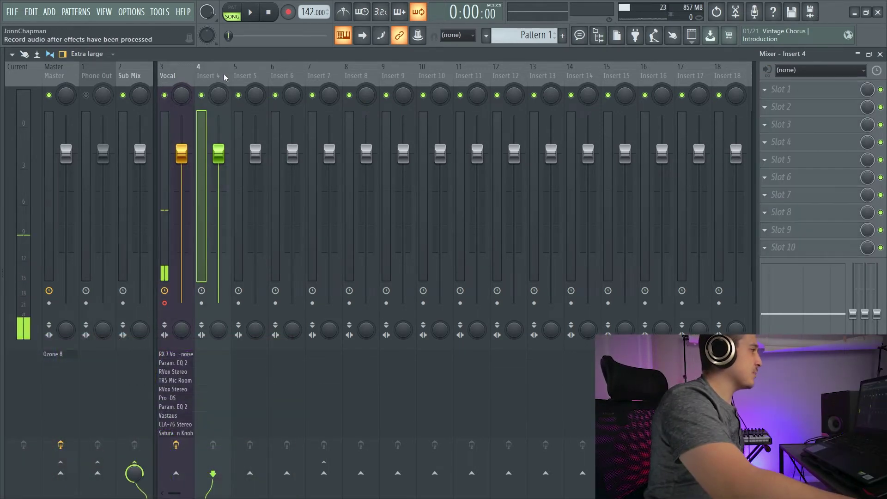
left_click(135, 76)
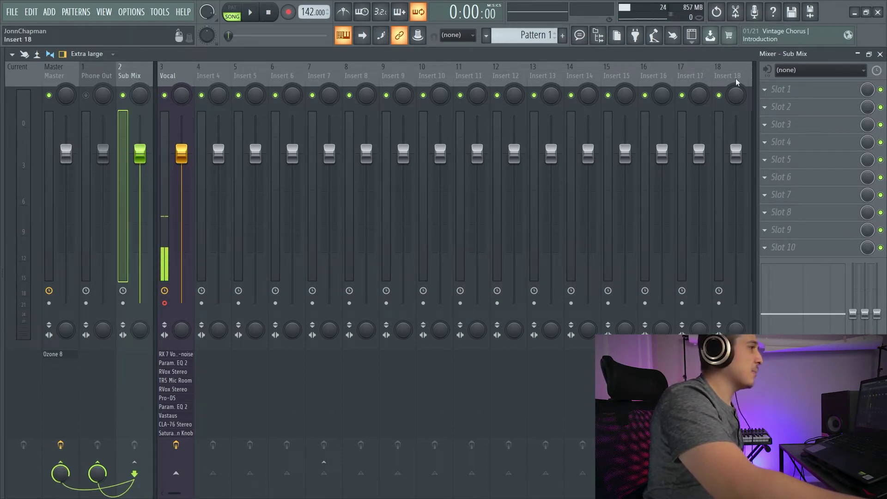
left_click(767, 71)
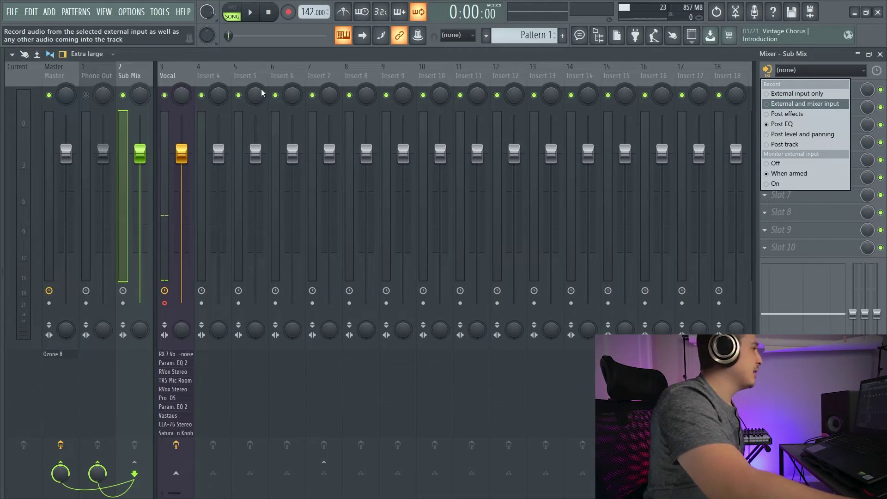
left_click(217, 74)
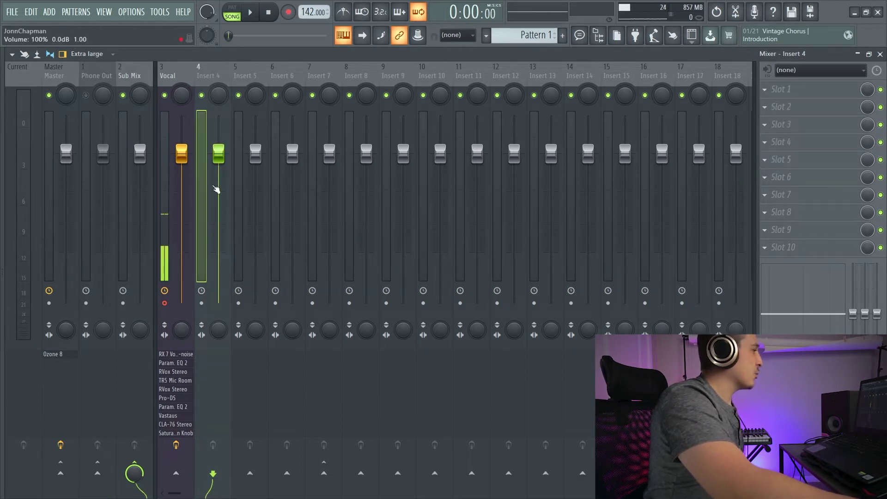
left_click(142, 74)
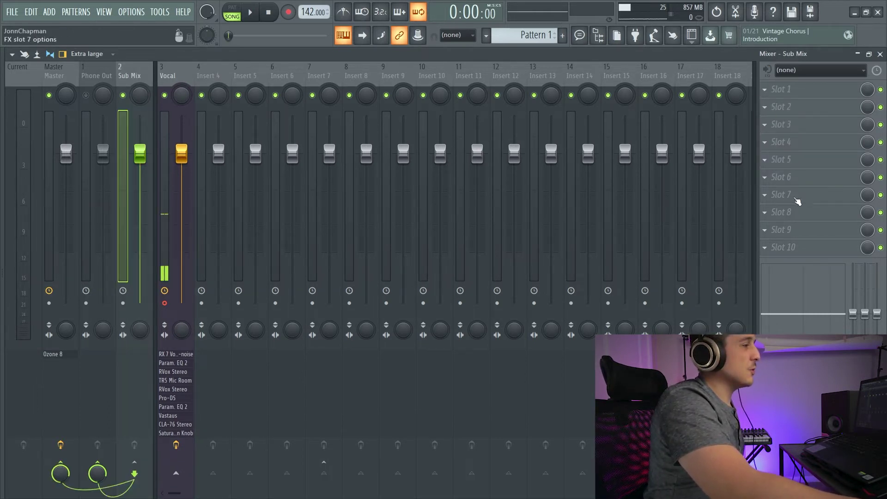
left_click(169, 74)
left_click(767, 70)
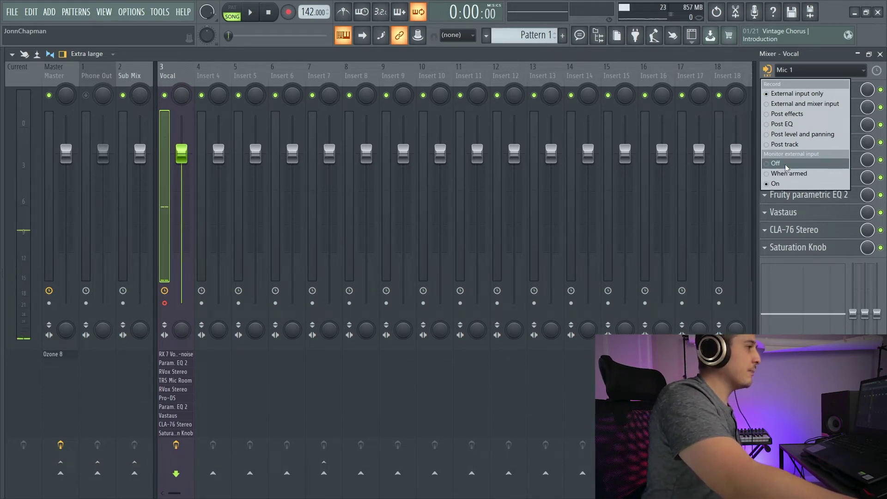
Step: Look through the stereo and mono audio input sources available for the Vocal track
left_click(803, 70)
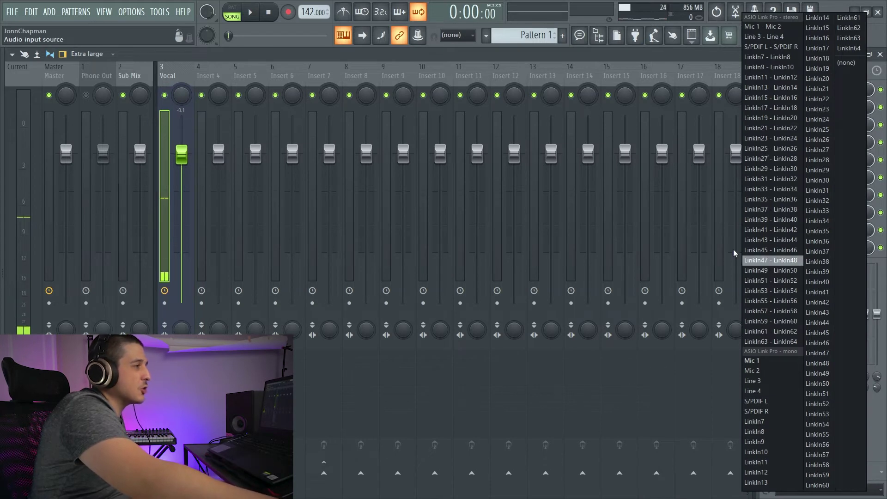
left_click(678, 64)
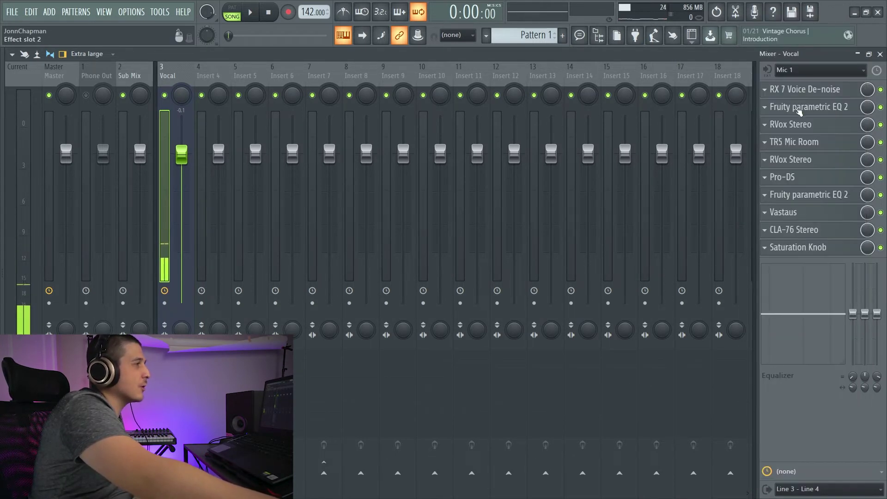
left_click(808, 71)
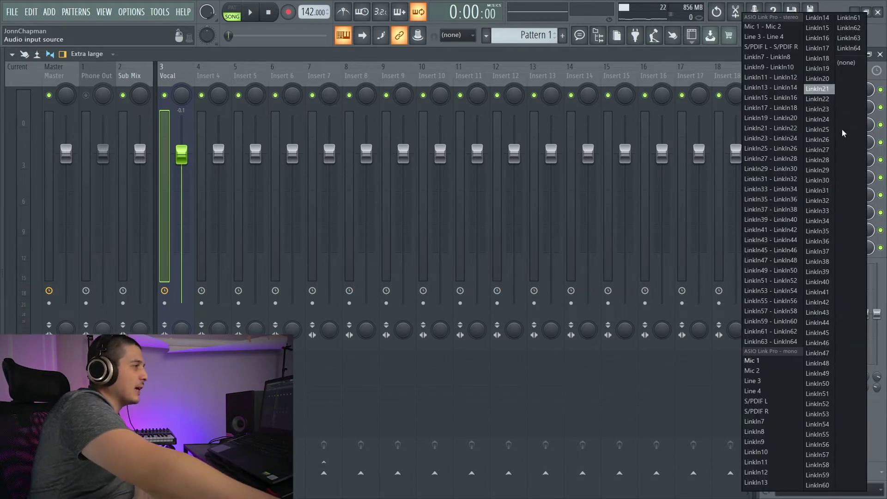
left_click(714, 52)
Step: Review the audio device choices in the audio settings and the Vocal track's latency options
left_click(127, 13)
left_click(140, 47)
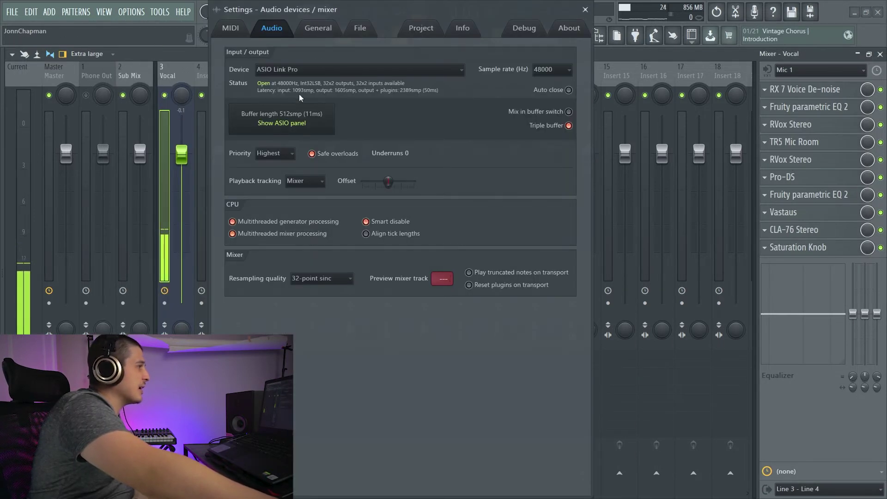
left_click(258, 70)
left_click(312, 43)
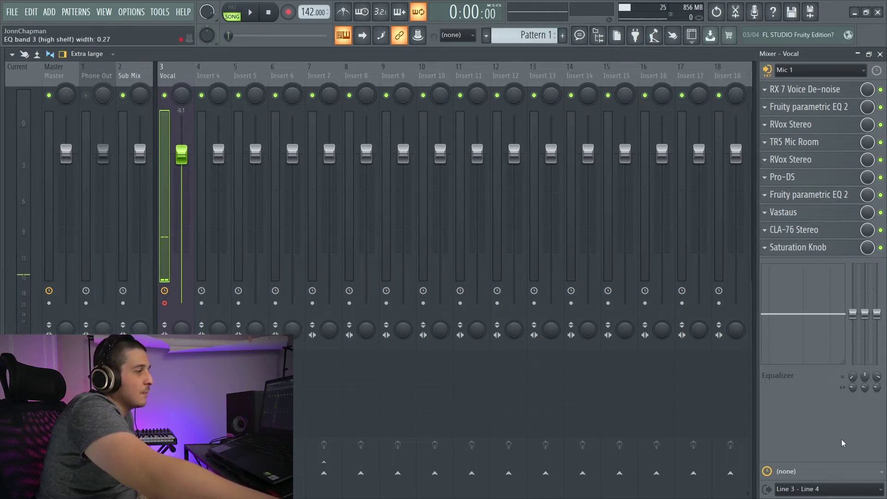
left_click(781, 471)
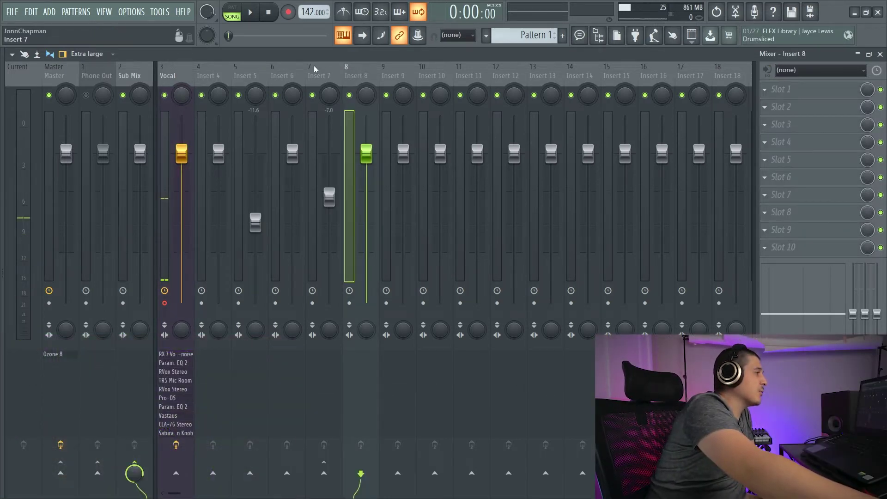
Step: Raise Insert 5's fader to the default level of its neighbours and lower Insert 7's volume to -14.1 dB
left_click(319, 76)
left_click(291, 74)
left_click(257, 74)
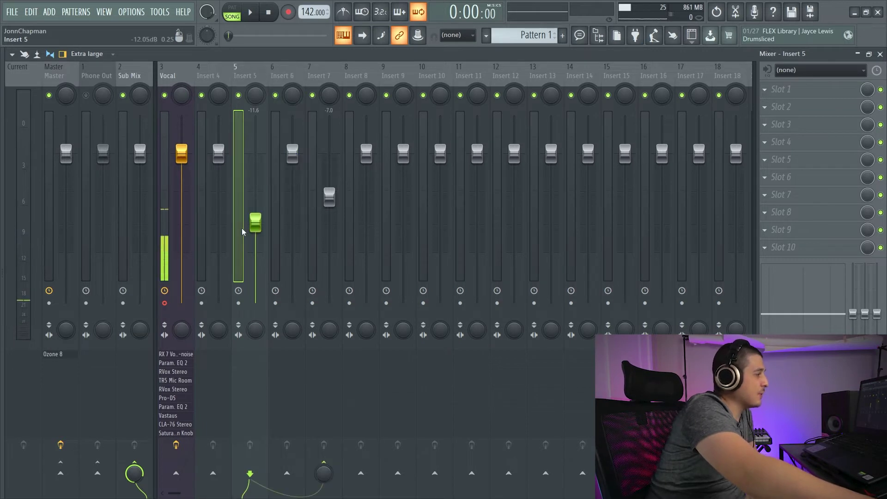
left_click_drag(256, 223, 256, 154)
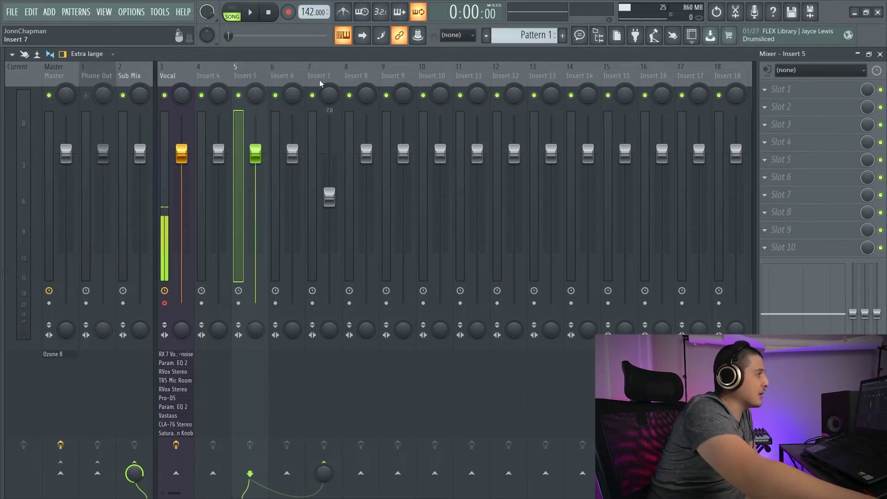
left_click(320, 79)
left_click_drag(329, 202, 330, 237)
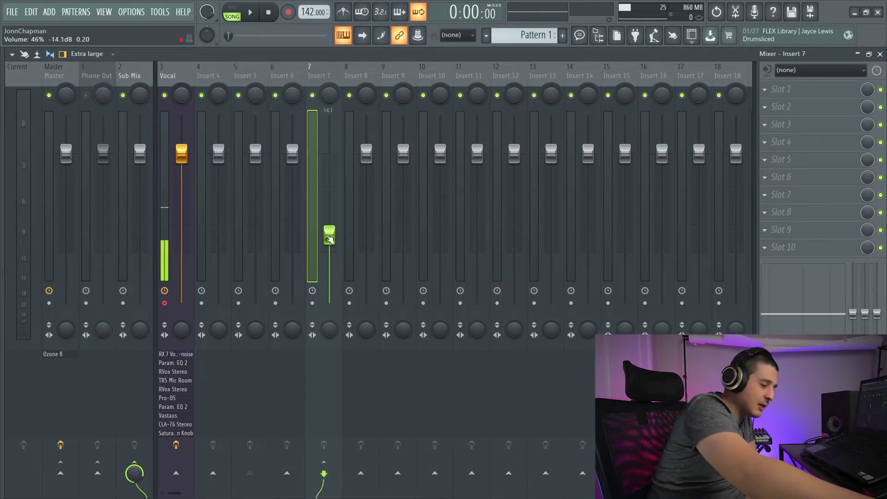
Step: Try different volume levels on Insert 7, including -14.2 dB and -4.7 dB, and leave the fader at -3.8 dB
left_click(243, 82)
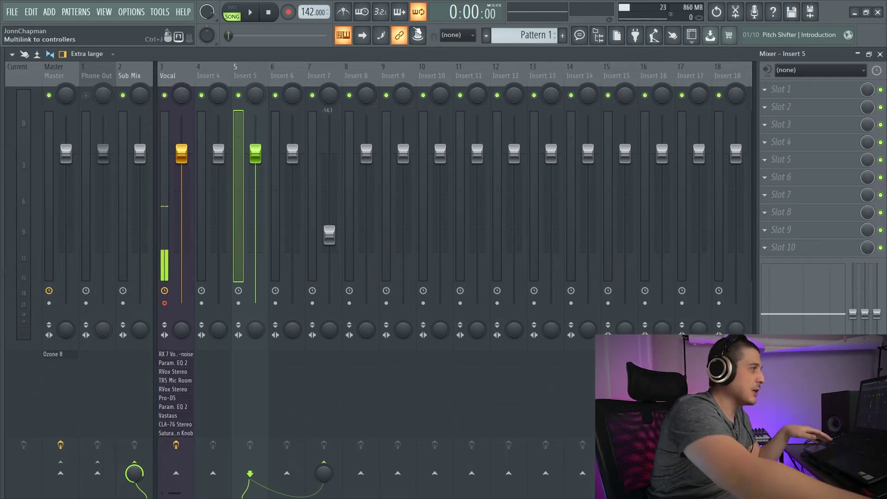
left_click_drag(329, 185, 329, 211)
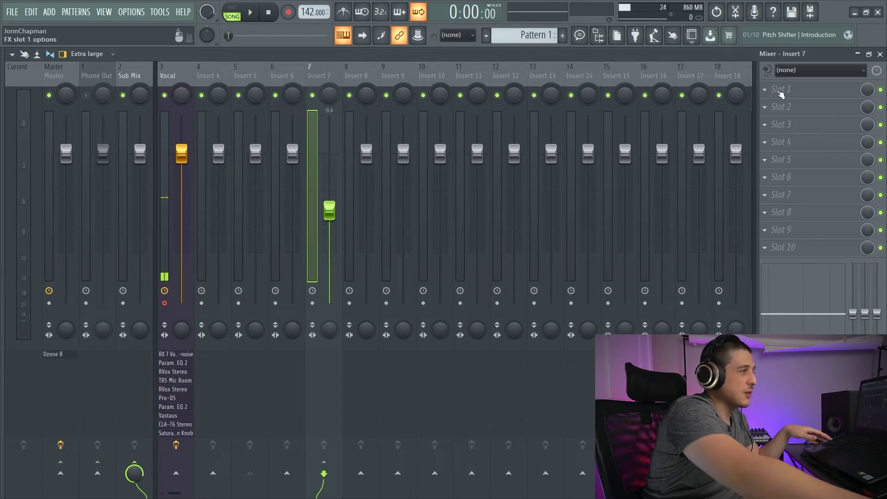
left_click_drag(330, 211, 329, 236)
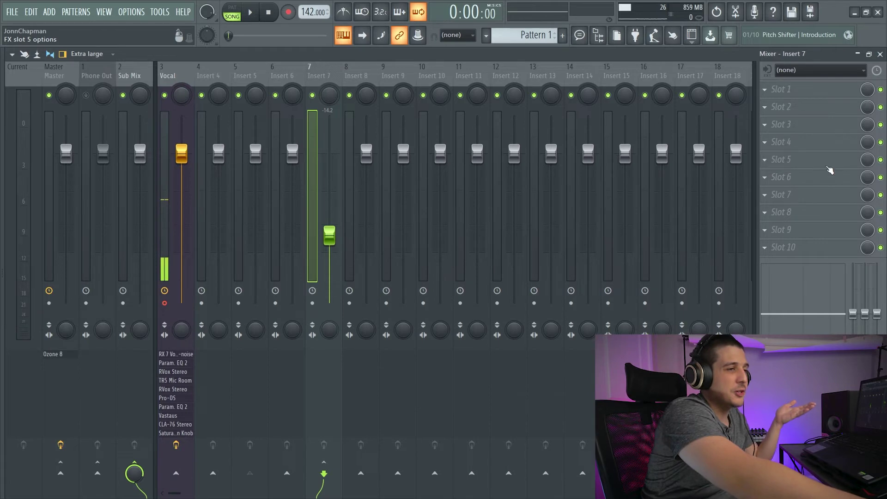
mouse_move(329, 196)
left_mouse_down()
mouse_move(330, 163)
mouse_move(329, 184)
left_mouse_up()
left_click(773, 95)
left_click(766, 95)
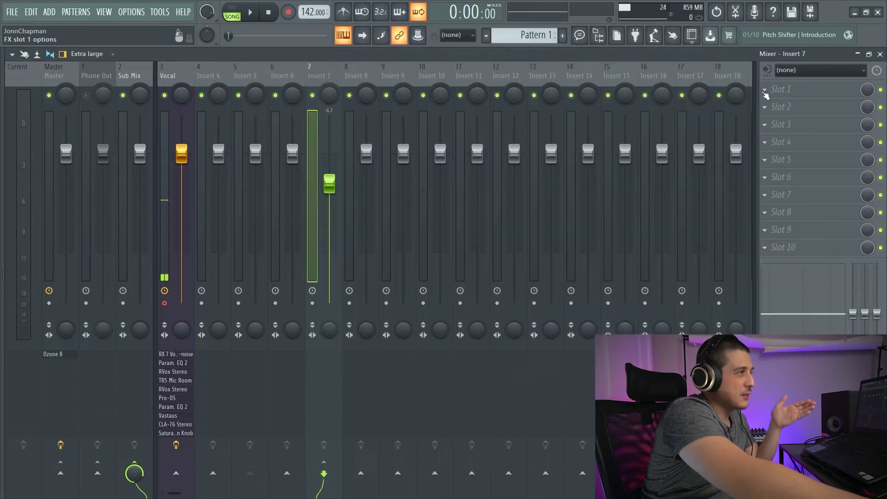
left_click_drag(329, 184, 329, 176)
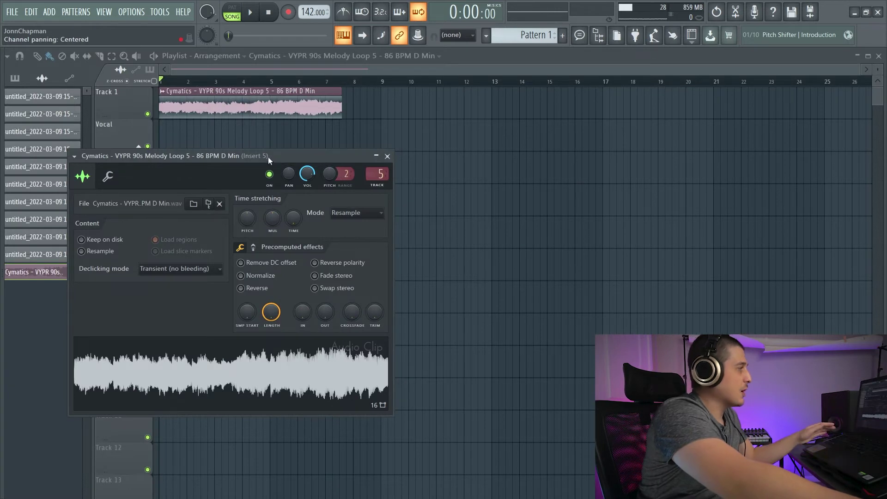
Step: Check the Cymatics melody loop's channel settings and the channel rack, and return to the mixer
left_click_drag(268, 157, 400, 135)
key("Escape")
key("F6")
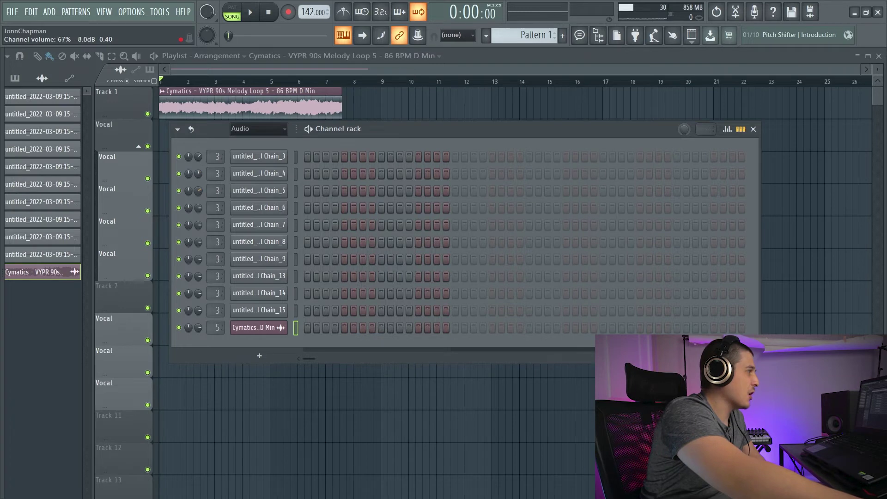
key("F9")
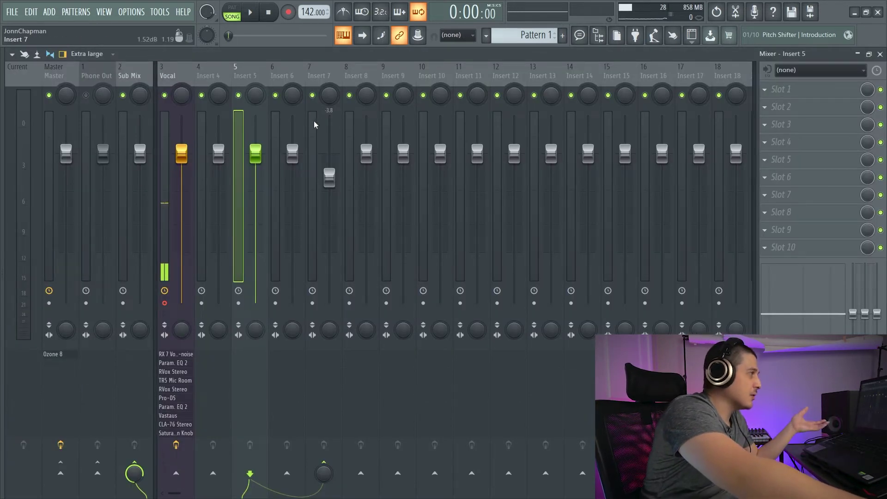
Step: Load Fruity Balance into slot 1 of Insert 7 and lower its volume to -8.2 dB
left_click(326, 74)
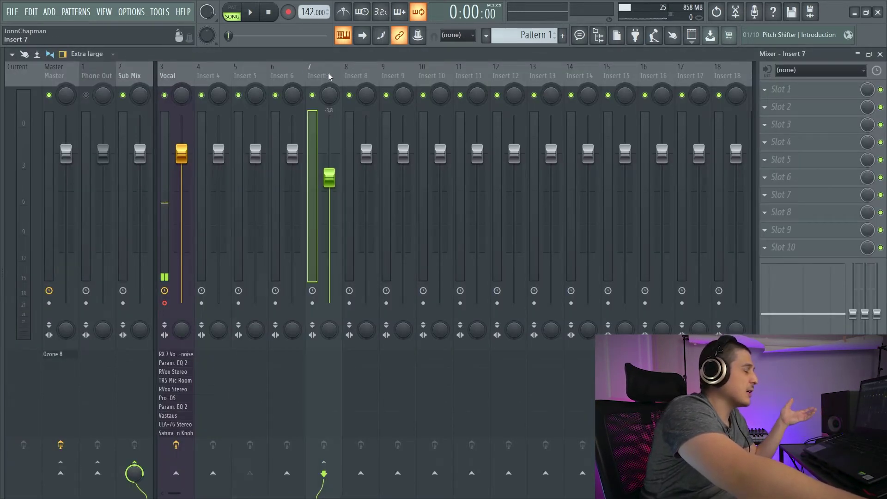
left_click(767, 92)
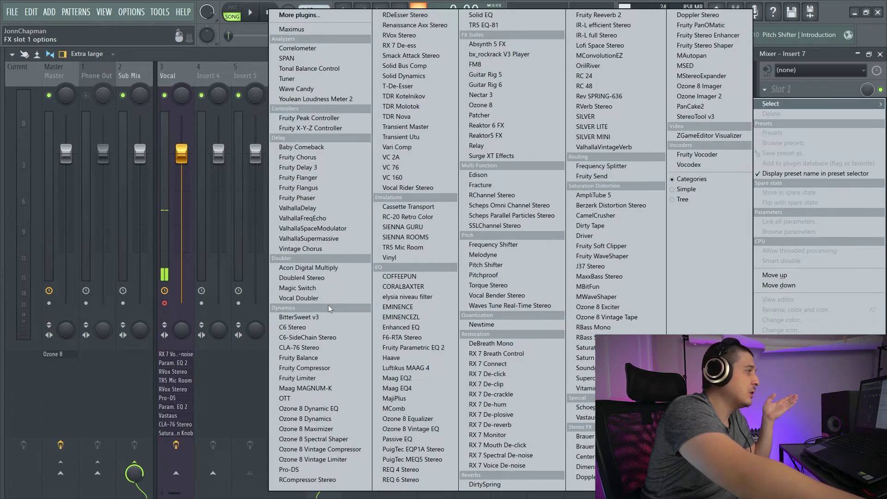
left_click(324, 357)
left_click_drag(456, 136, 456, 153)
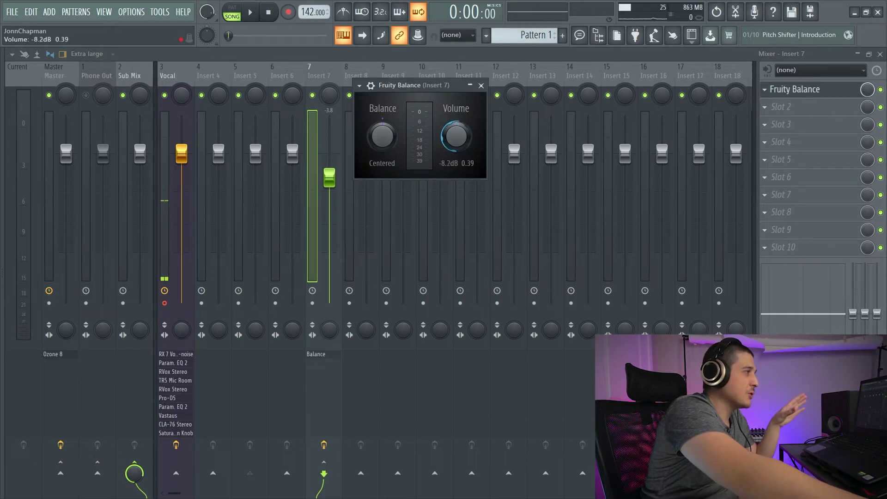
Step: Browse the effect plugins available for slot 2 of Insert 7 and remove Fruity Balance from slot 1
left_click(785, 106)
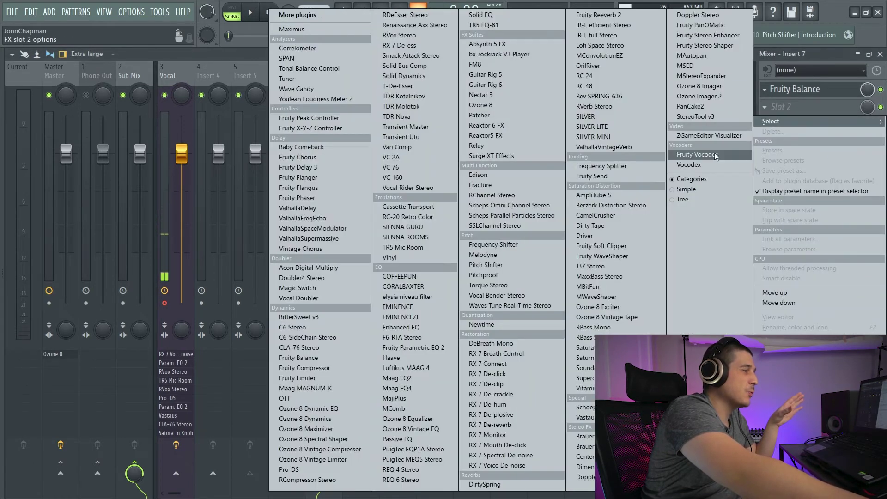
left_click(818, 80)
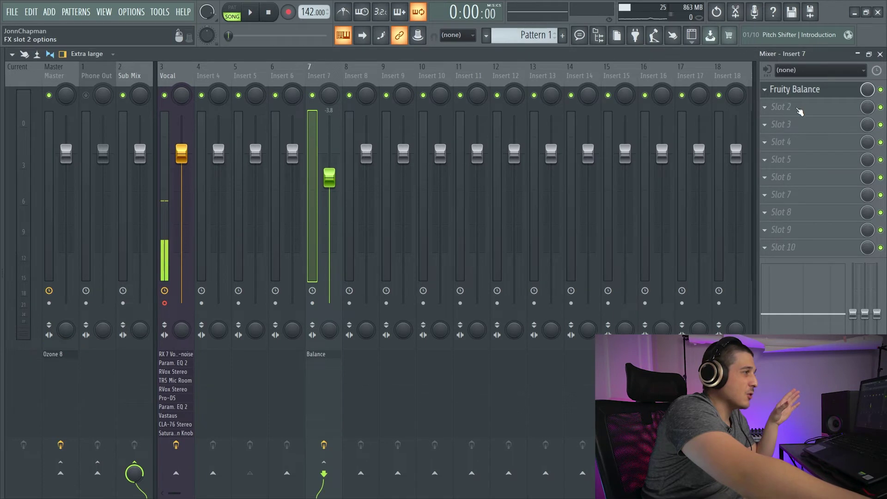
left_click(765, 90)
left_click(775, 114)
Step: Select Inserts 5, 4 and 6 individually, and select the whole range from Insert 4 through Insert 18
left_click(245, 75)
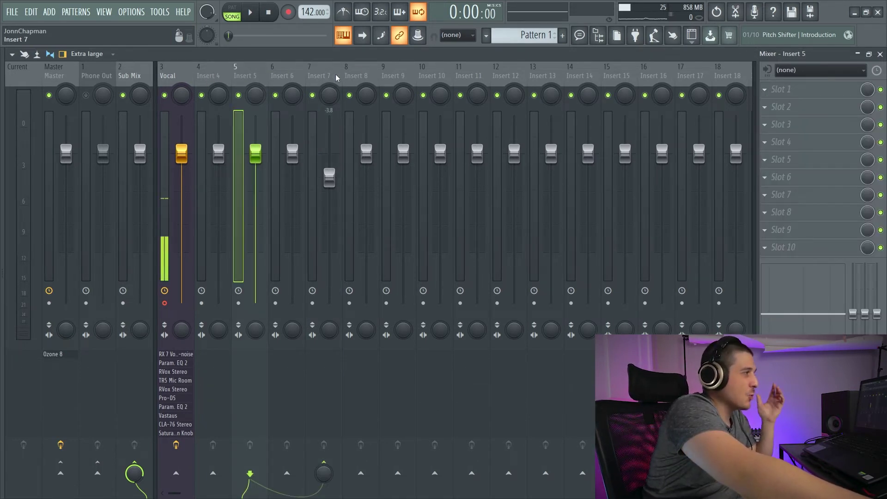
left_click(210, 73)
left_click(280, 68)
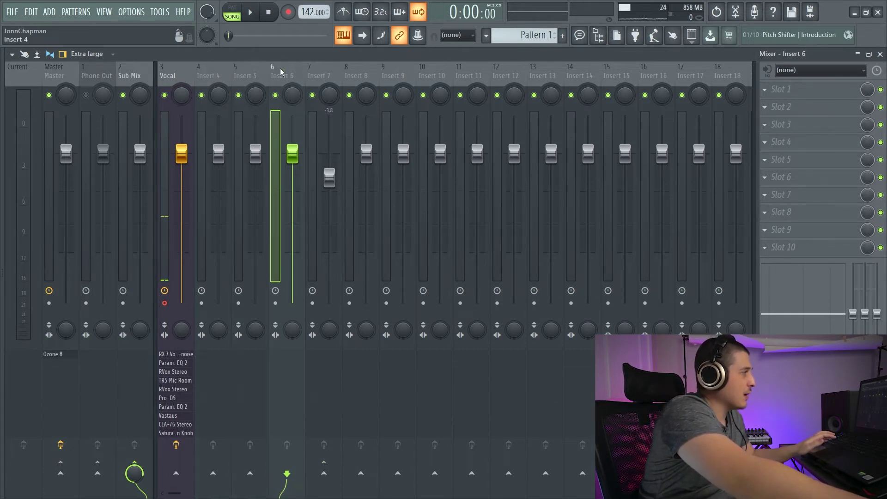
left_click(208, 73)
left_click_drag(208, 73, 733, 79)
mouse_move(625, 154)
left_mouse_down()
mouse_move(625, 189)
mouse_move(625, 154)
left_mouse_up()
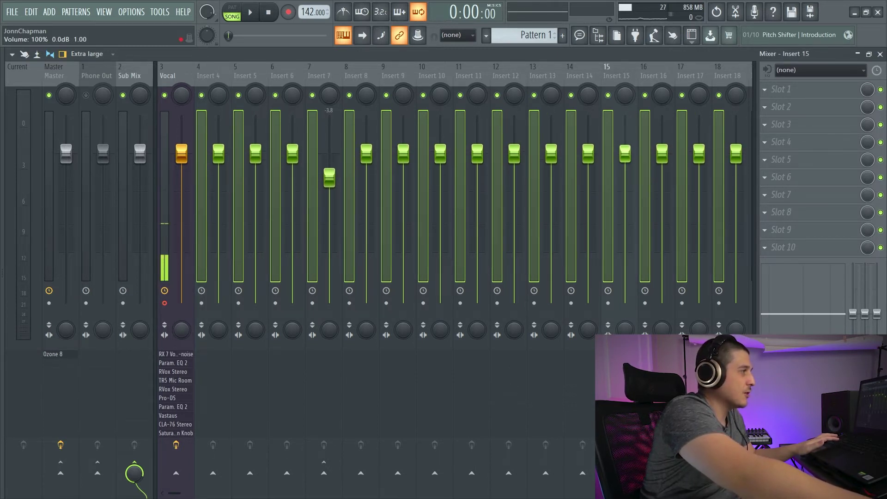
Step: Try multi-track selections: Inserts 4–6 with 8–13 and 16–18, Inserts 7–15, and Inserts 4, 6, 7, 10 and 11 together
left_click(579, 76)
left_click(275, 73)
left_click_drag(207, 74, 285, 73)
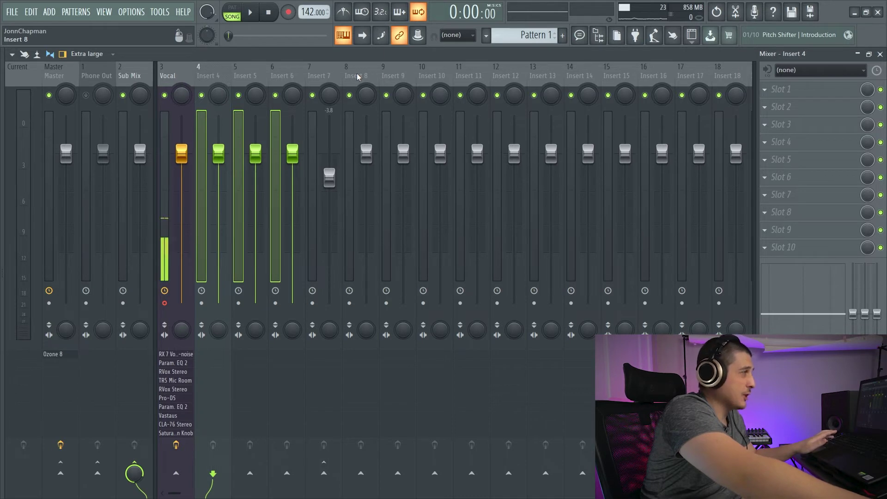
left_click_drag(358, 77, 562, 85)
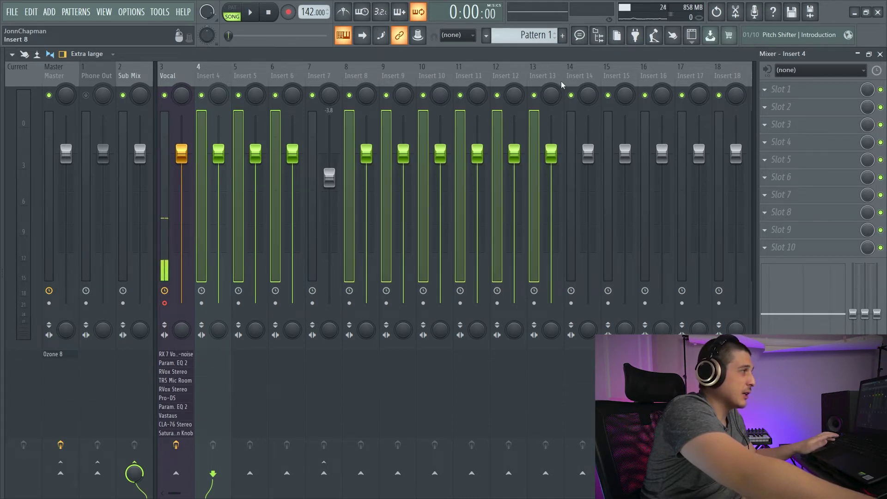
left_click_drag(650, 77, 728, 76)
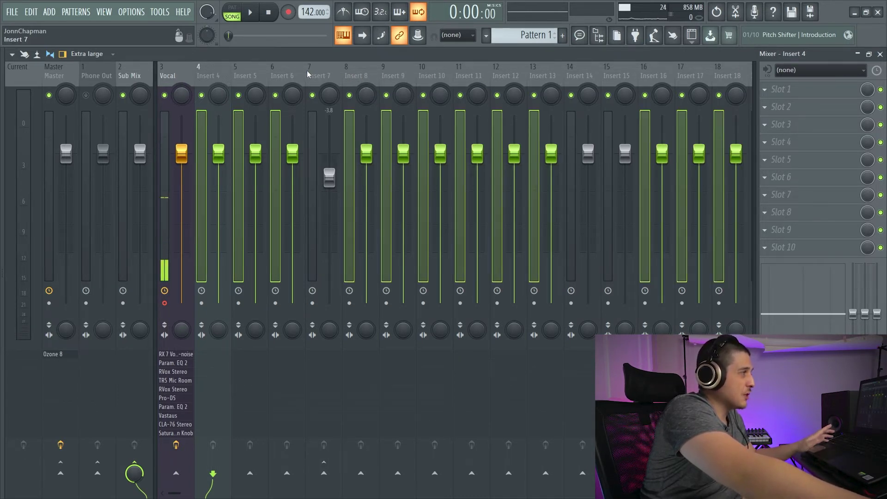
left_click_drag(317, 75, 604, 83)
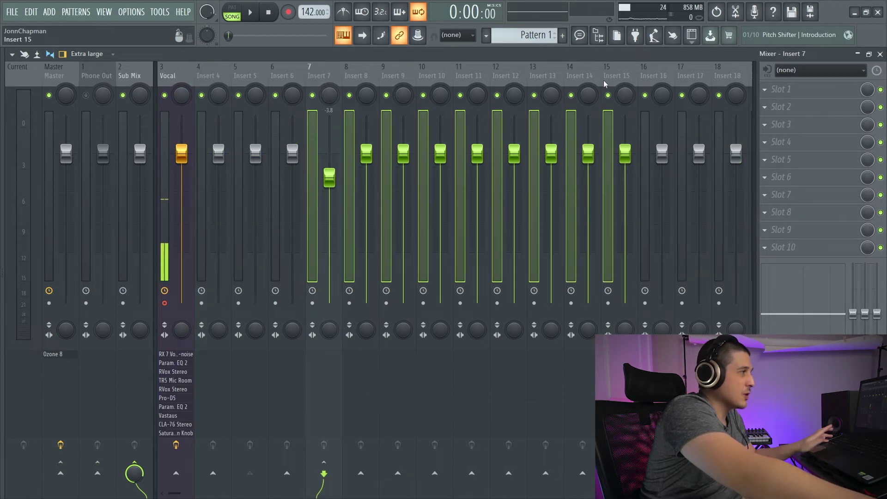
left_click(369, 78)
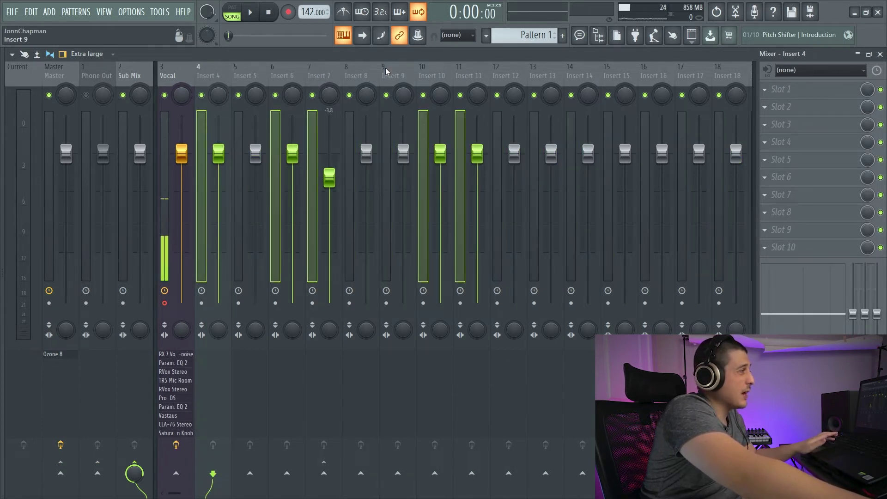
Step: Rename Insert 8 as "green" and give it the green colour from swatch 2 of the colour selector
double_click(357, 73)
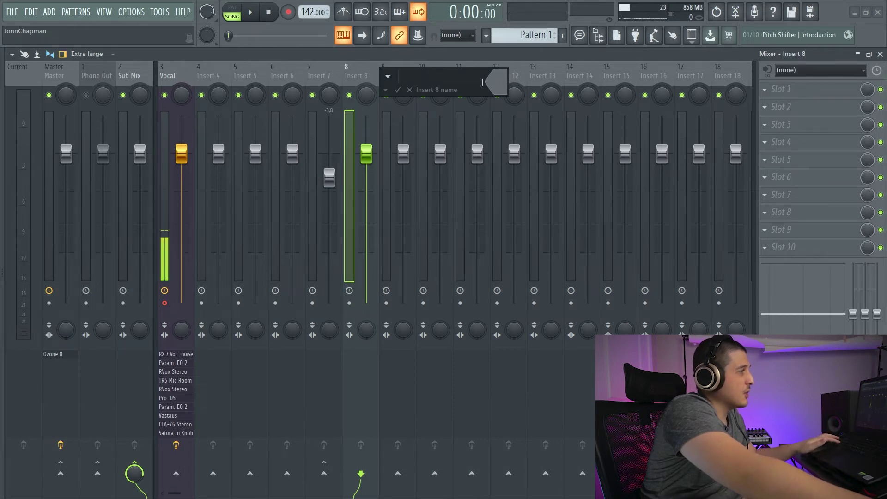
left_click(409, 90)
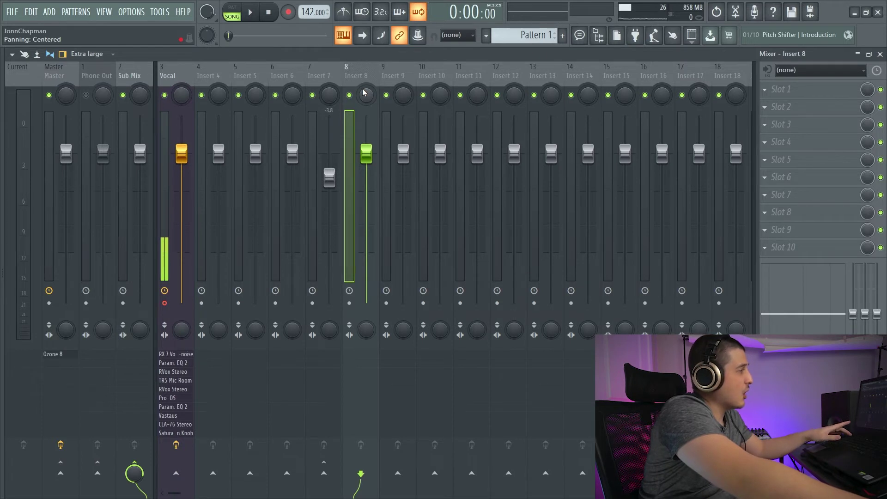
double_click(357, 74)
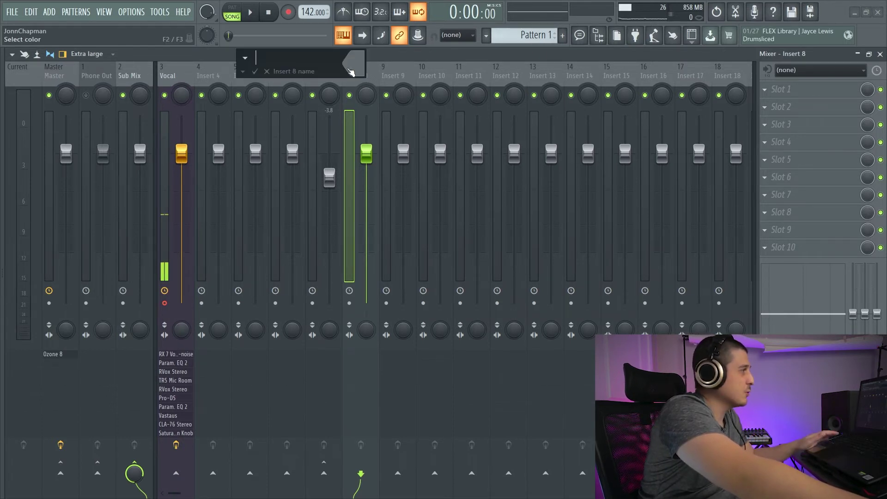
left_click(359, 72)
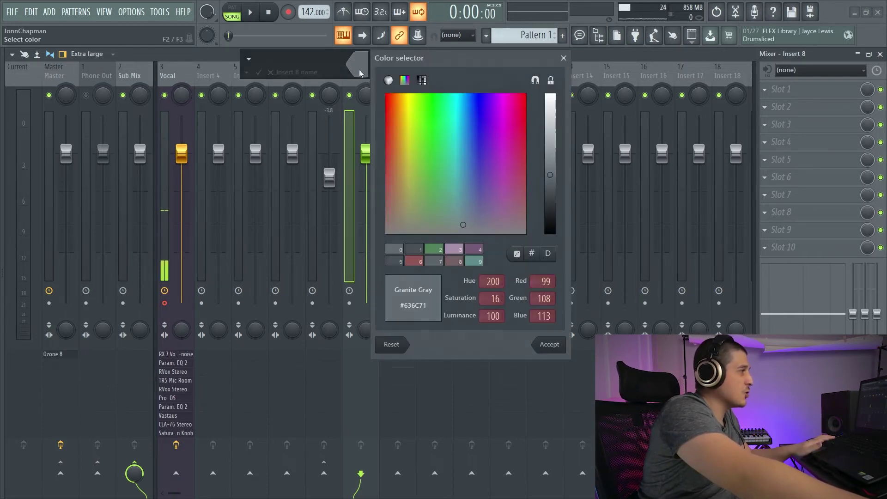
left_click(406, 80)
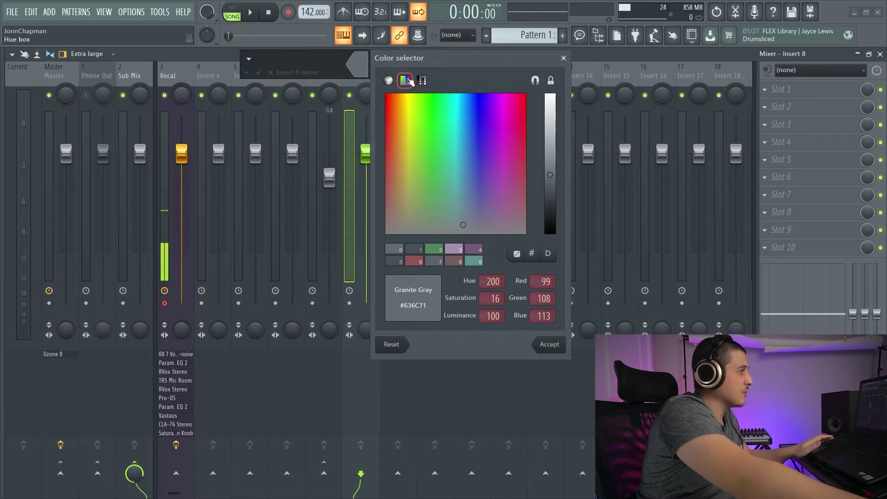
left_click(405, 80)
left_click(422, 80)
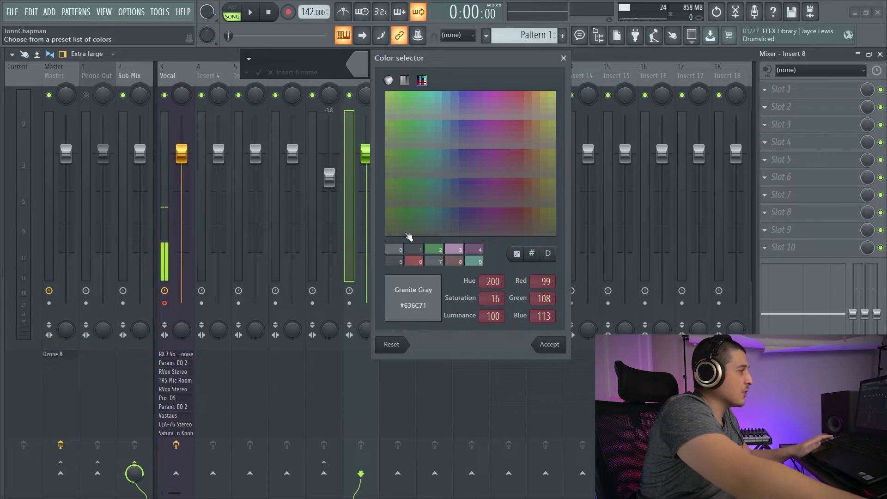
left_click(436, 252)
key("Return")
type("green")
key("Return")
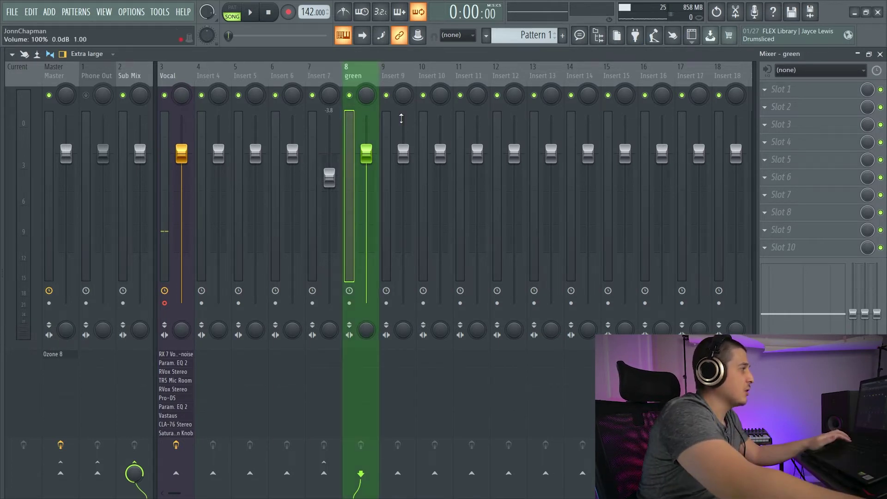
Step: Rename Insert 9 as "green 2" and colour it green
right_click(415, 79)
left_click(430, 75)
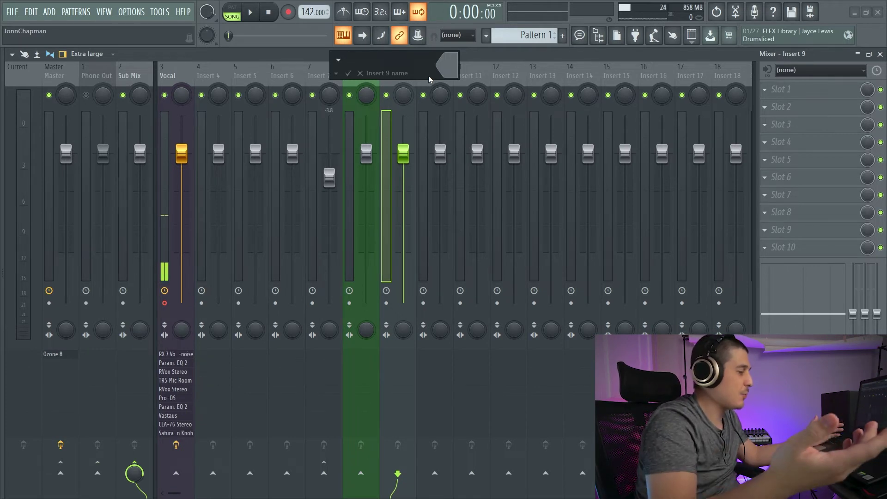
type("green 2")
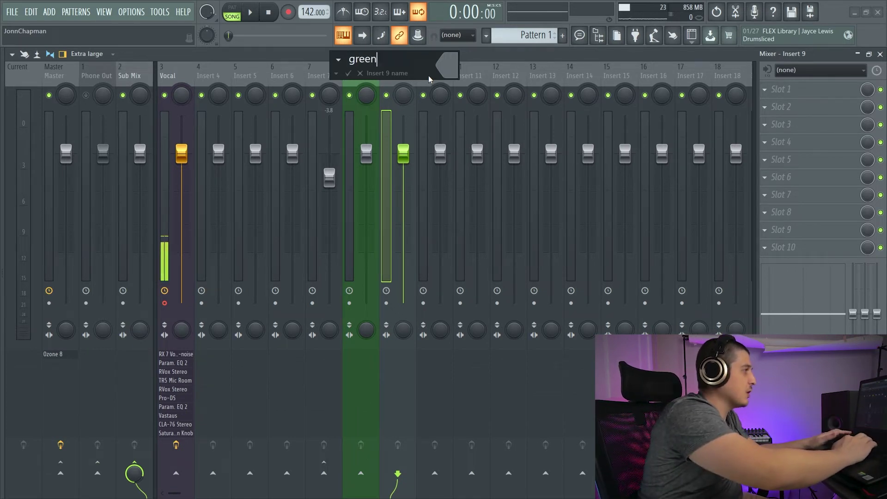
left_click(450, 73)
key("Return")
key("Return")
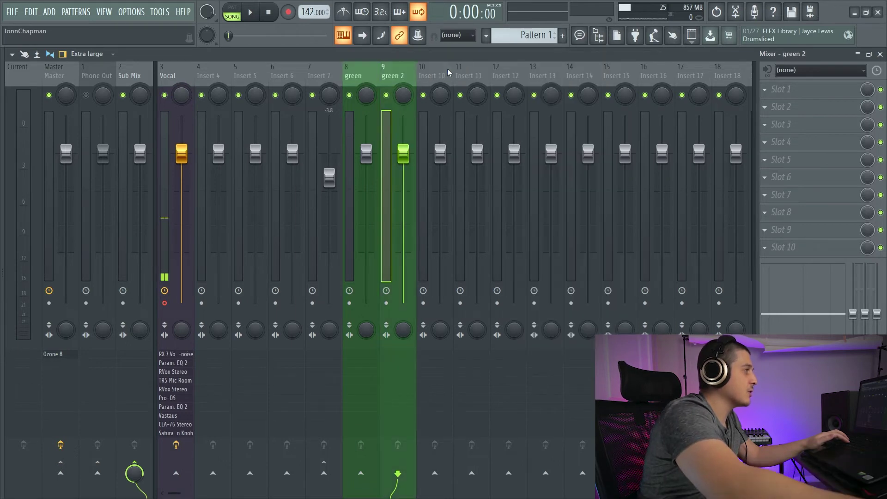
Step: Compare the green 2 track's context options with the mixer options for the selected track
right_click(400, 81)
left_click(400, 82)
right_click(400, 82)
left_click(400, 83)
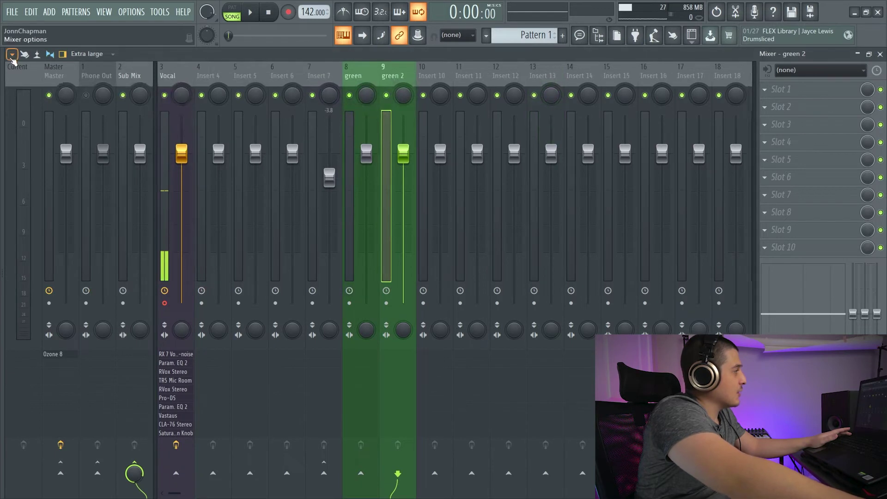
left_click(12, 54)
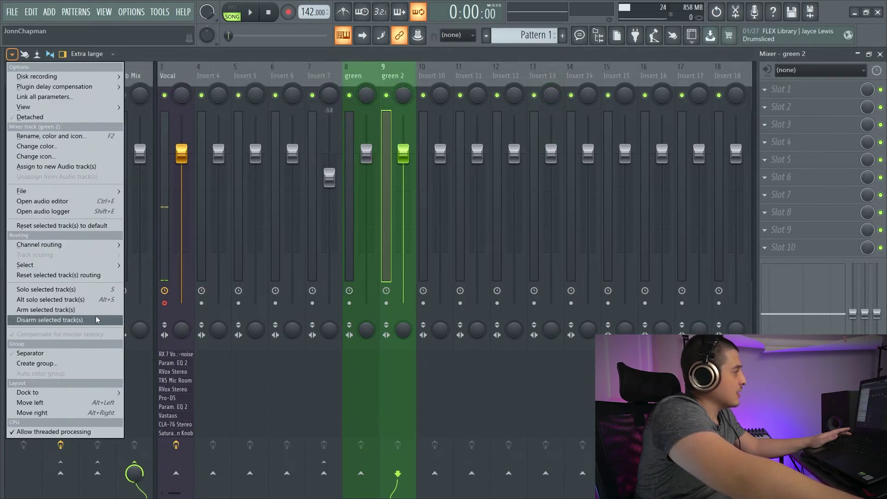
left_click(410, 66)
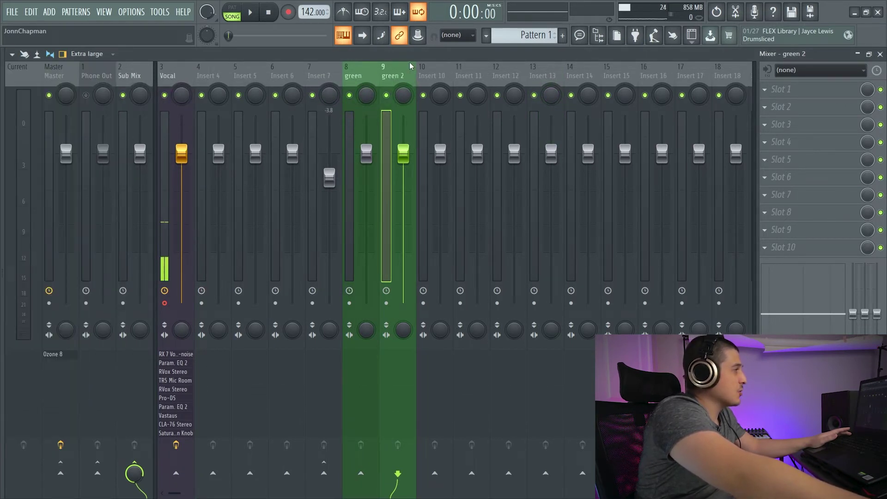
Step: Reset the icon of the track named green and apply the Kick name preset to it
right_click(363, 69)
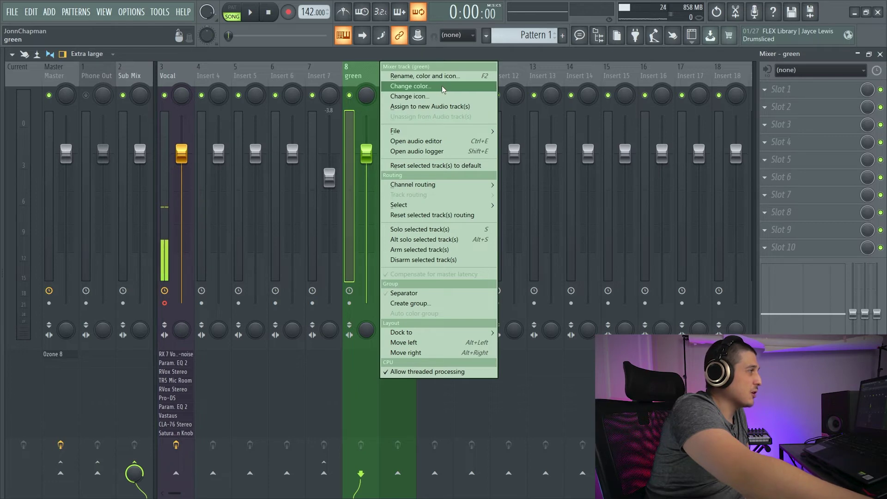
left_click(430, 98)
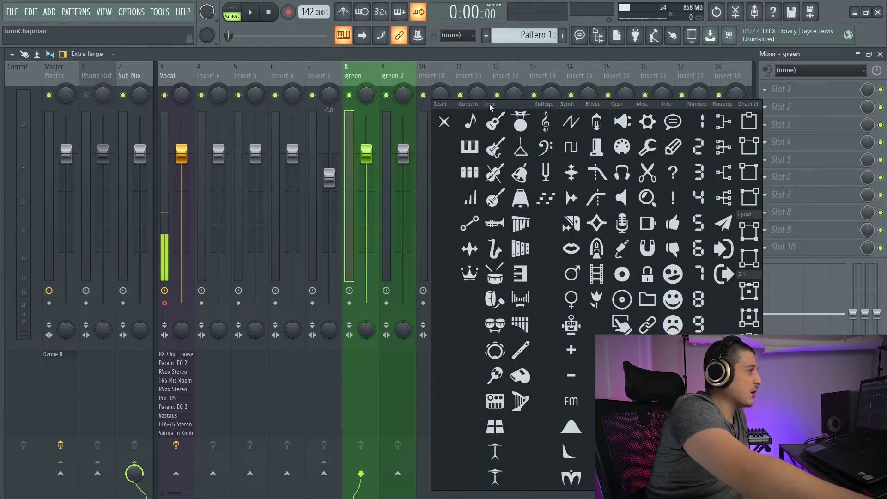
left_click(444, 121)
key("F2")
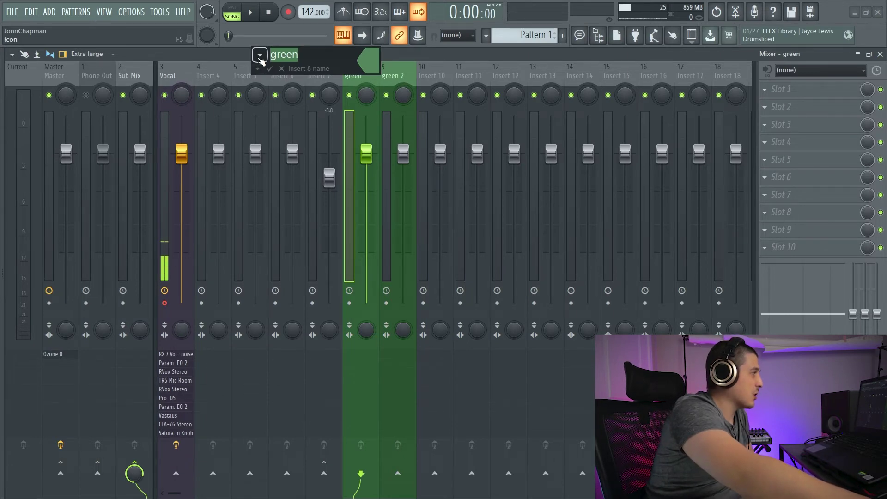
left_click(257, 70)
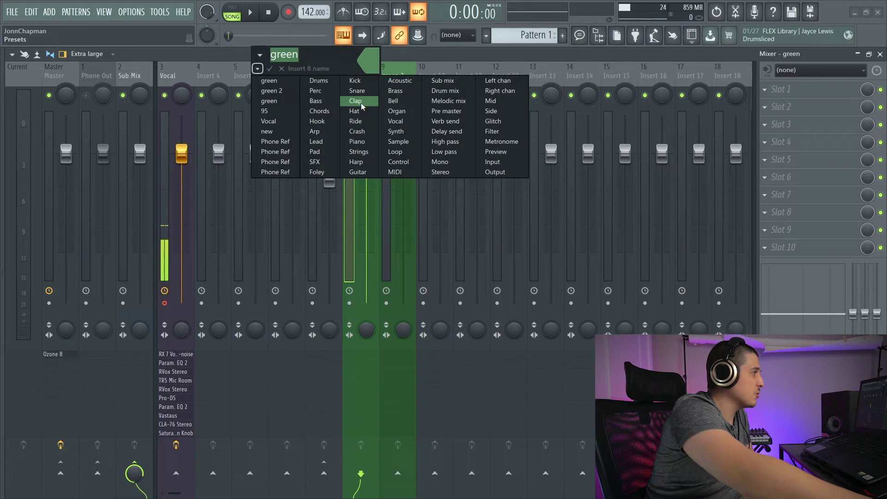
left_click(361, 83)
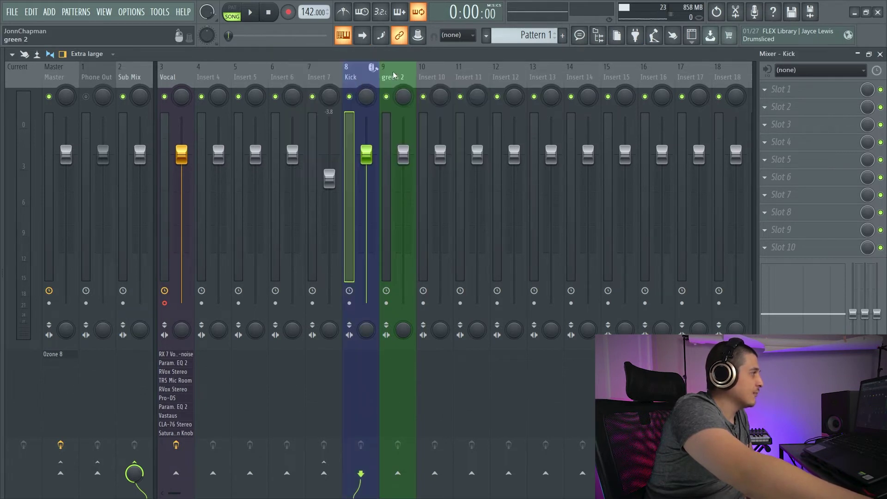
Step: Assign the Kick mixer track to a new audio track and bring the playlist into full view
right_click(379, 64)
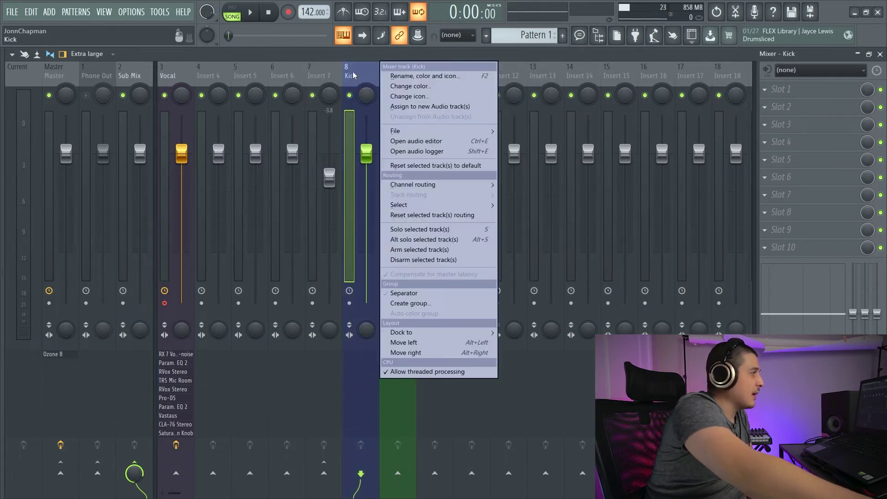
left_click(457, 107)
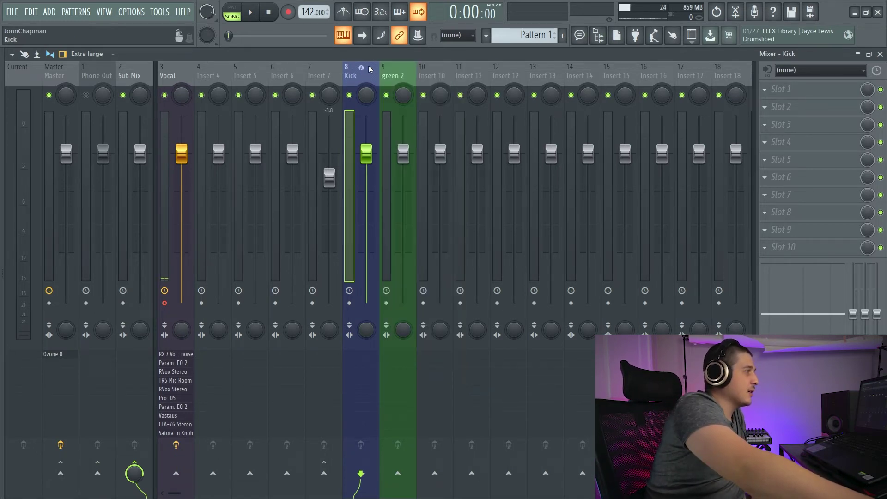
left_click(858, 55)
left_click_drag(462, 115, 592, 95)
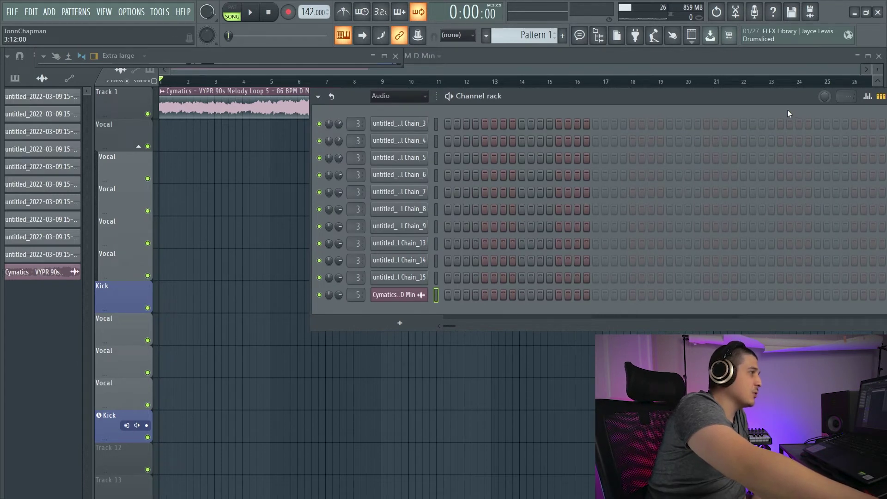
left_click_drag(791, 96, 736, 82)
left_click(736, 57)
Step: Locate the linked Kick audio track in the playlist and arm it for recording
scroll(129, 229, "down", 2)
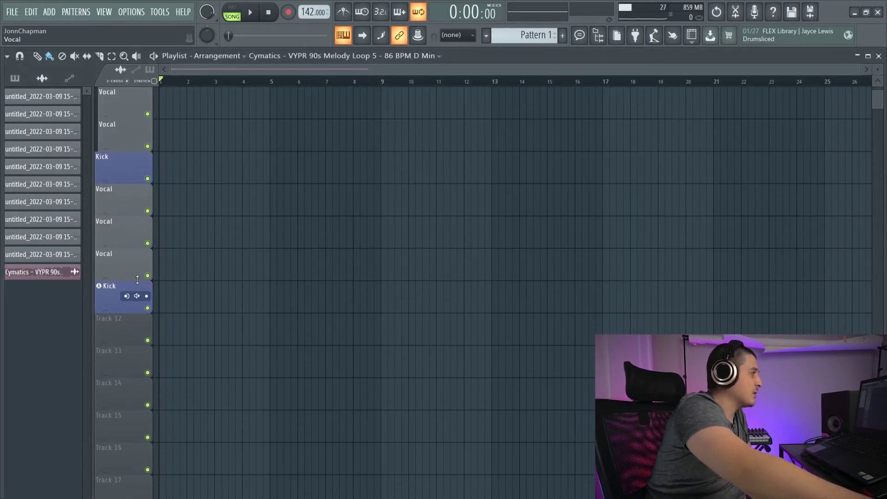
scroll(170, 245, "up", 4)
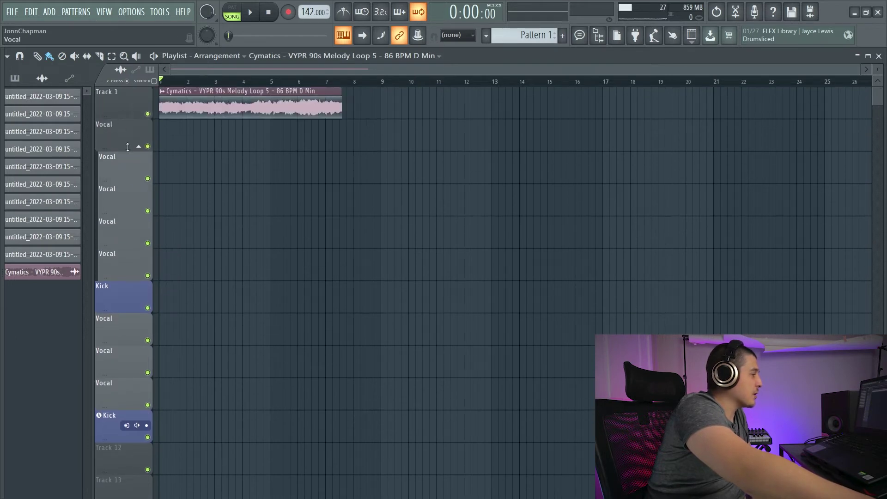
scroll(224, 418, "down", 4)
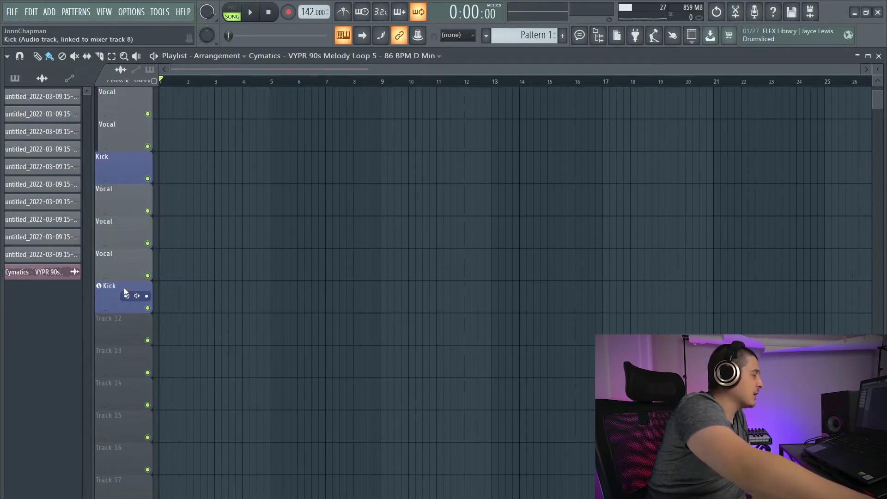
scroll(184, 278, "up", 2)
left_click(146, 361)
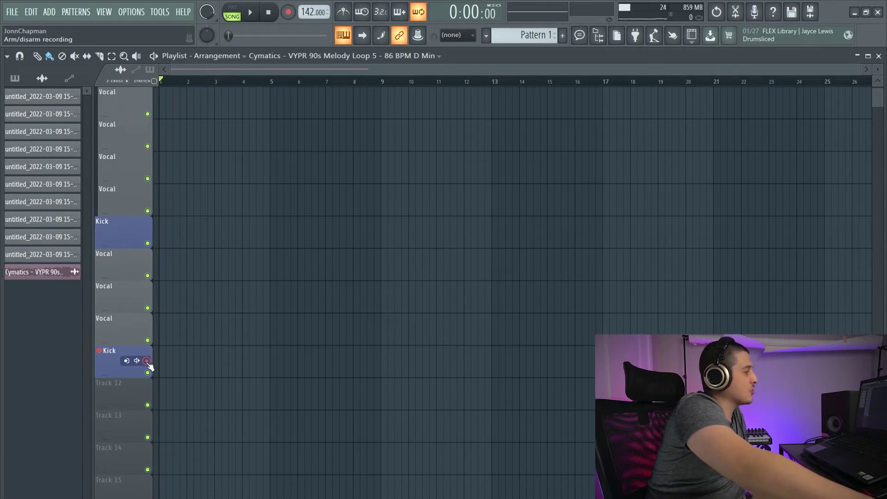
Step: Review the Kick audio track's input sources and its recording and external input monitoring options in the playlist
left_click(127, 360)
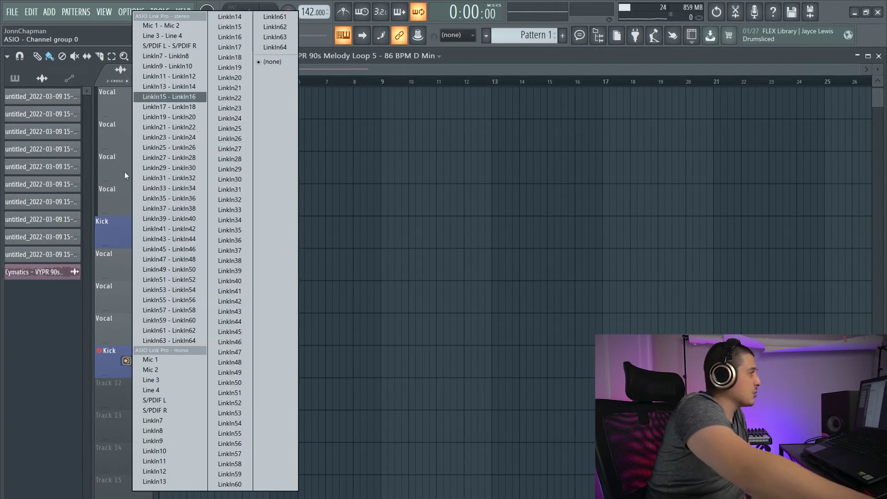
left_click(159, 359)
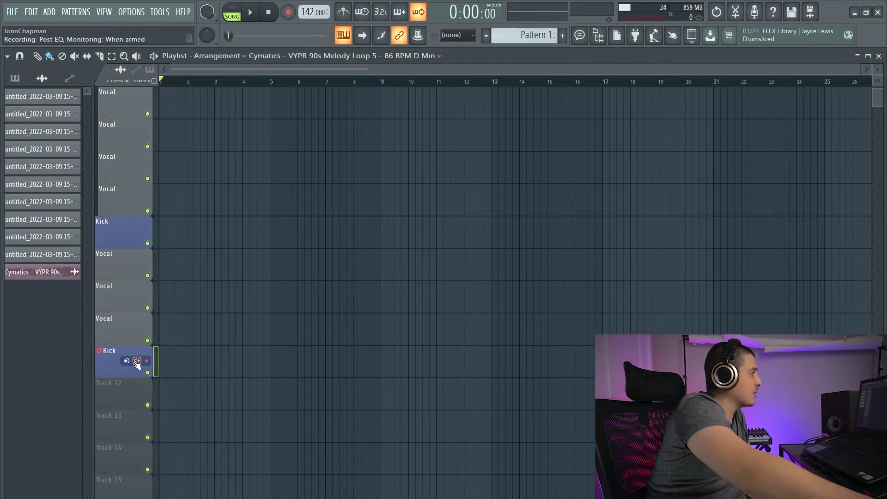
left_click(137, 361)
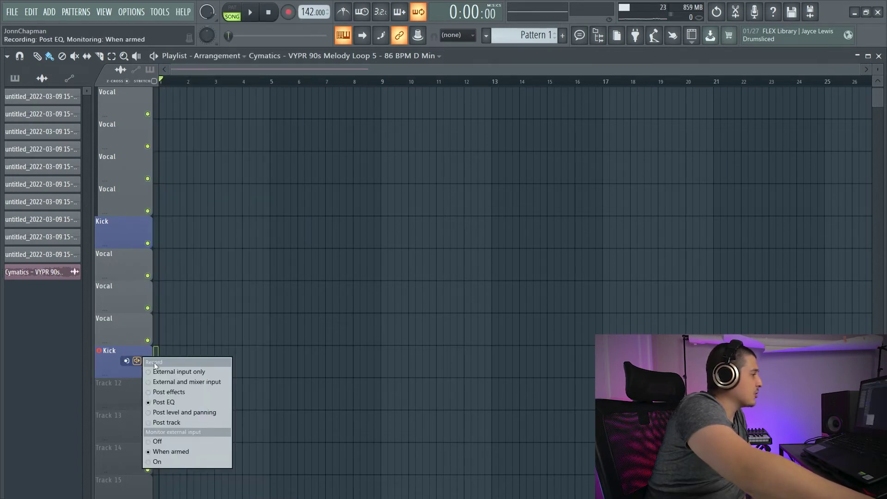
left_click(153, 393)
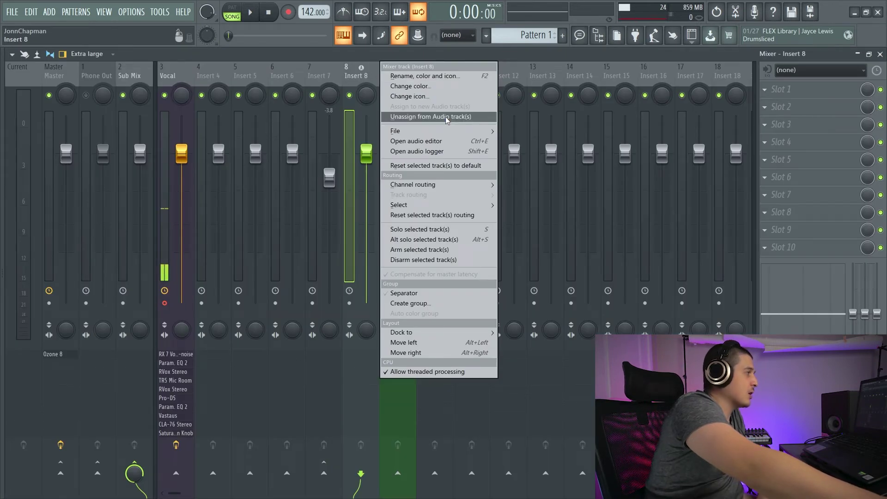
Step: Unassign the Insert 8 mixer track from its audio track and bring up its mixer track state file options
left_click(446, 117)
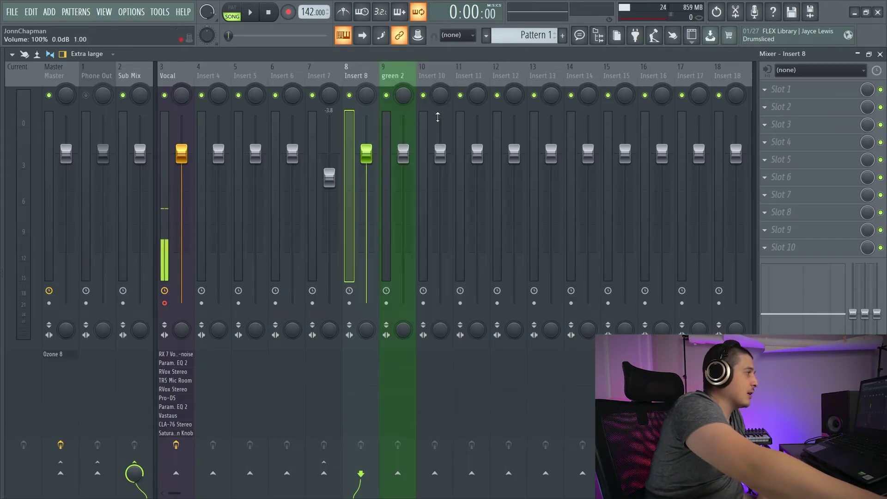
right_click(354, 71)
mouse_move(420, 134)
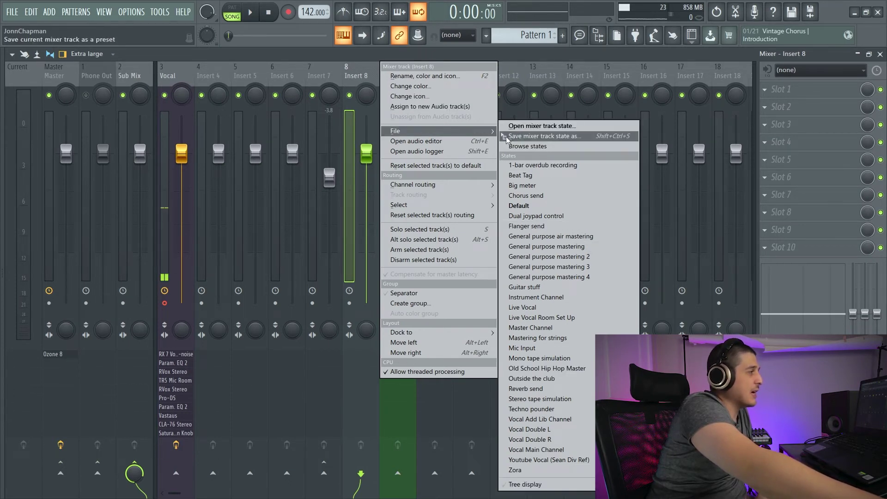
Step: Load SSLChannel Stereo into the first effect slot of Insert 8 and close the plugin window
left_click(361, 78)
left_click(779, 93)
left_click(545, 168)
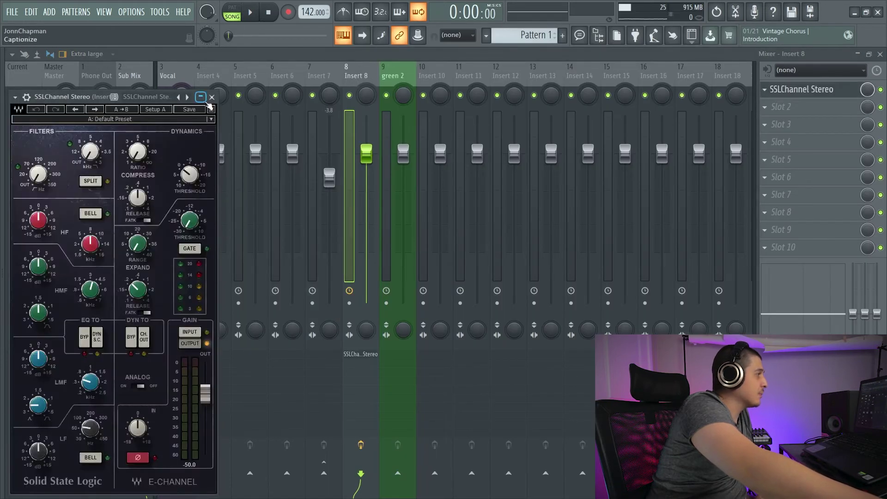
left_click(211, 97)
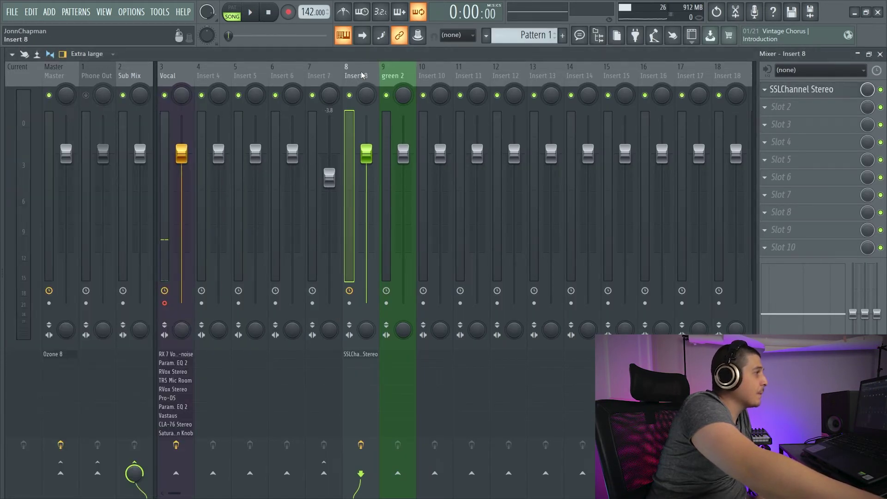
Step: Lower the volume of mixer track 8 to about -7.5 dB and pan the track to the right
right_click(372, 85)
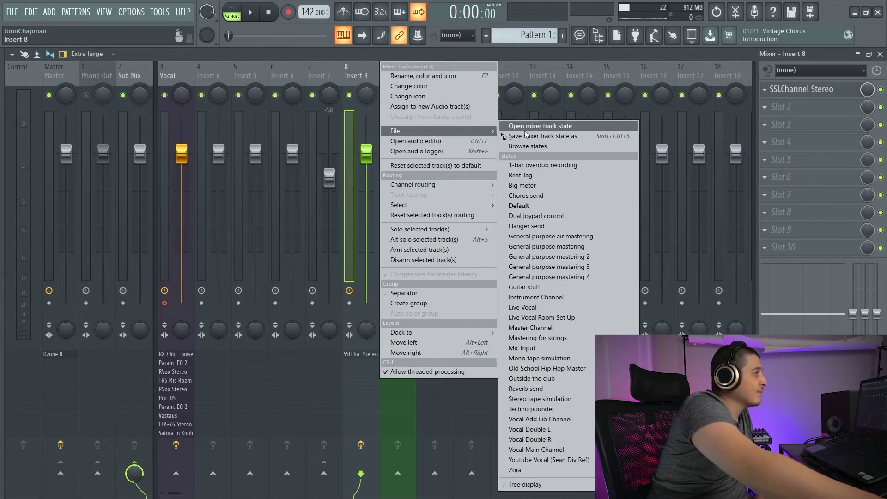
left_click(543, 165)
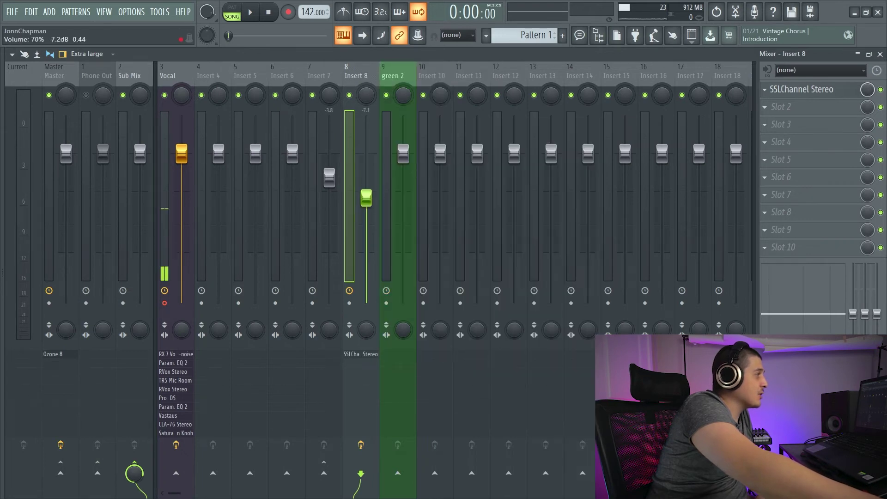
Step: Copy the saved mixer track state of track 8 onto mixer track 10 and compare the two tracks
right_click(381, 118)
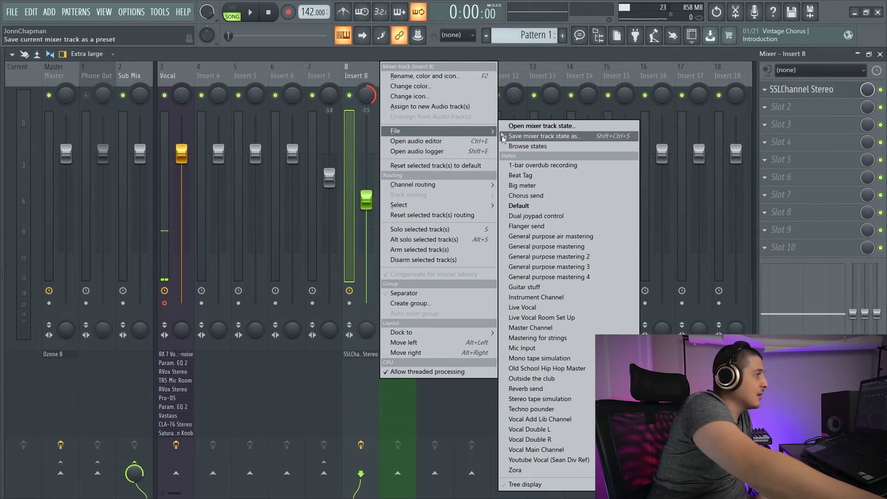
left_click_drag(503, 137, 517, 103)
left_click_drag(441, 76, 441, 77)
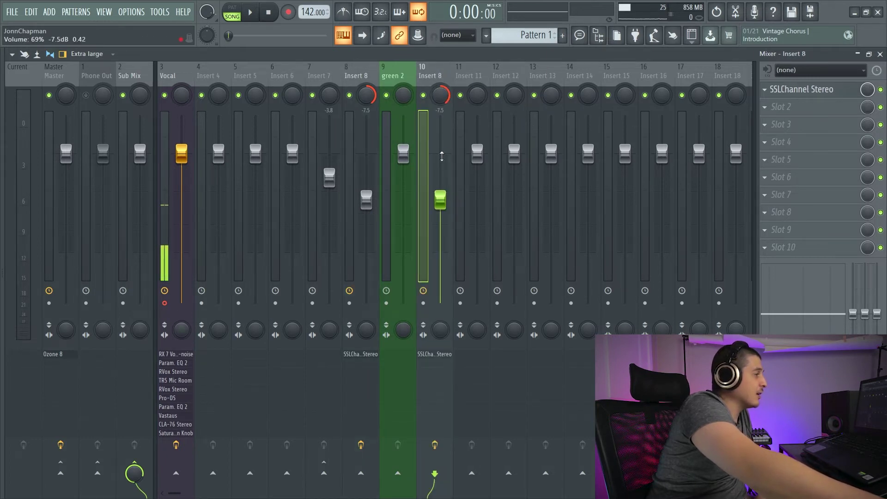
left_click(361, 71)
left_click(442, 67)
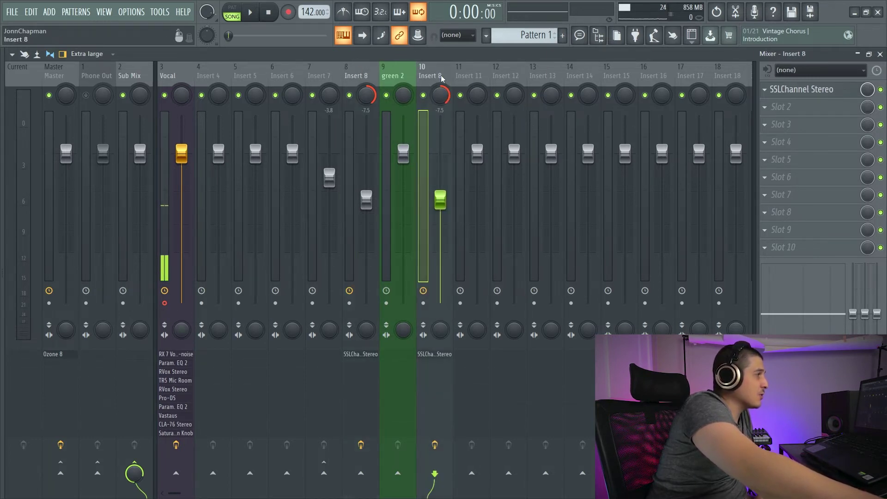
Step: Open the Edison audio editor on mixer track 10, inspect its recording controls, and close its window
right_click(451, 69)
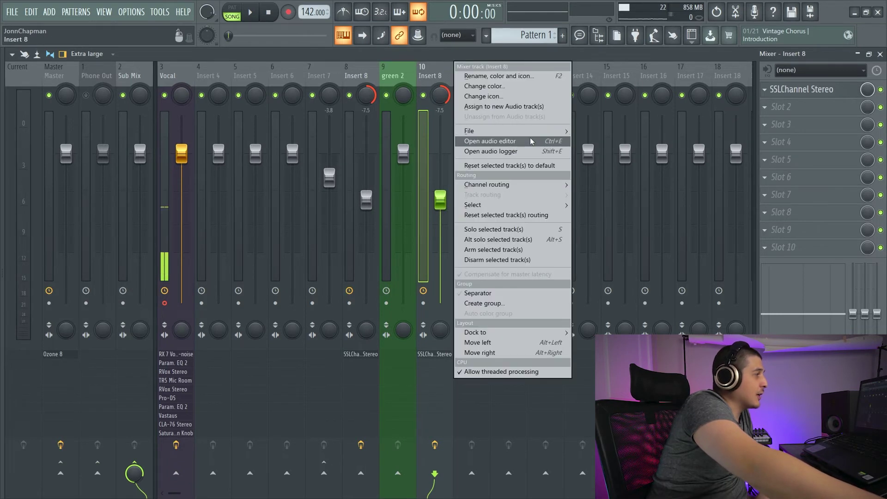
left_click(507, 142)
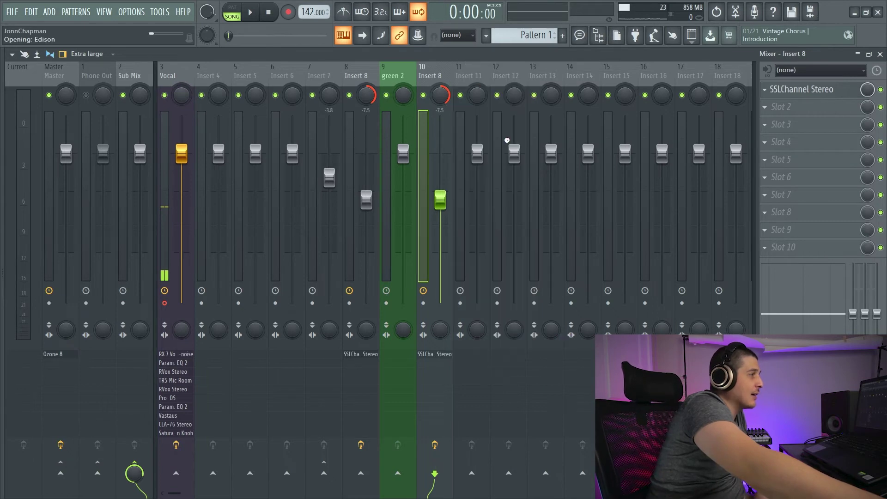
left_click(763, 114)
right_click(769, 107)
left_click(788, 126)
left_click(481, 293)
left_click_drag(442, 115, 366, 127)
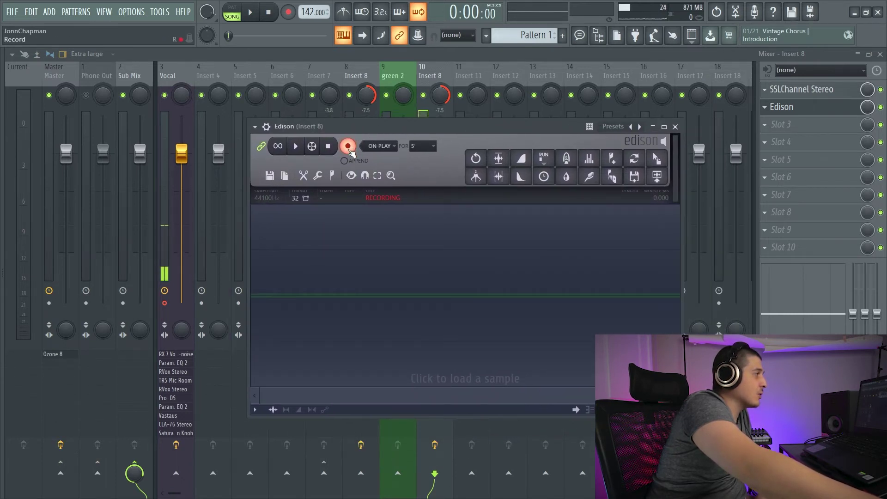
left_click(675, 127)
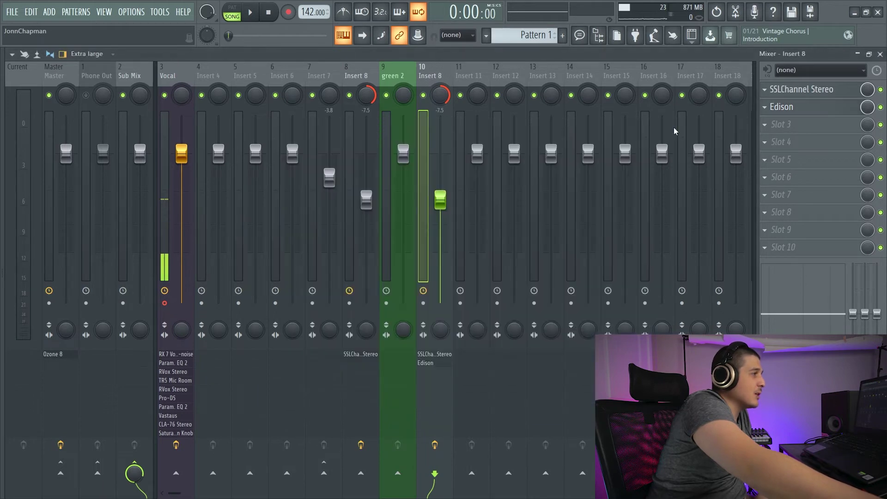
Step: Delete the Edison plugin from the second effect slot of mixer track 10
right_click(792, 107)
left_click(781, 134)
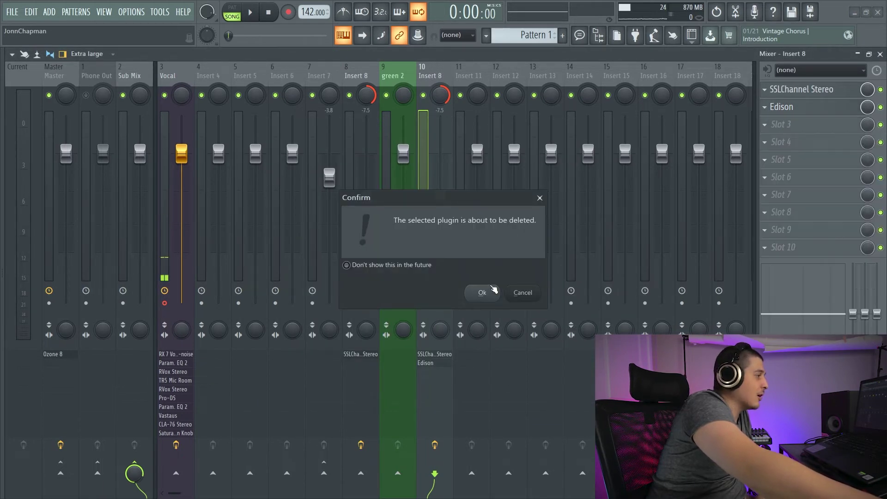
left_click(482, 293)
Step: Reset mixer track 10 to its default state
right_click(455, 64)
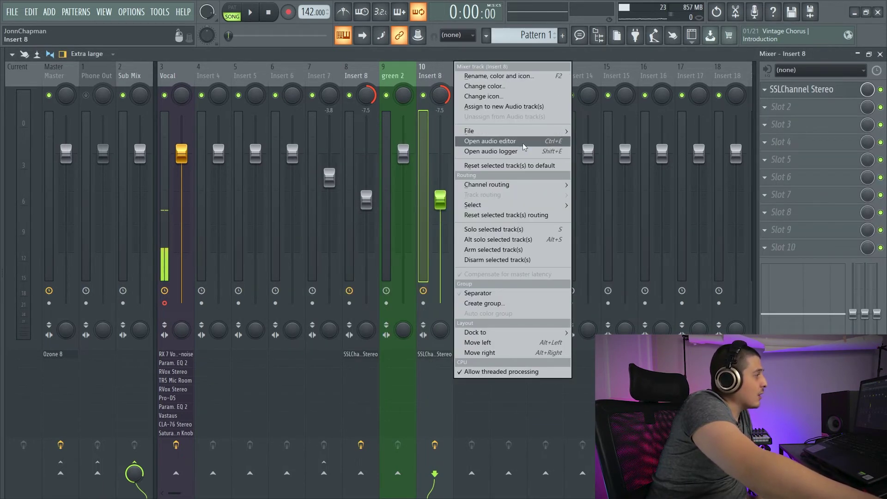
left_click(511, 165)
left_click(517, 290)
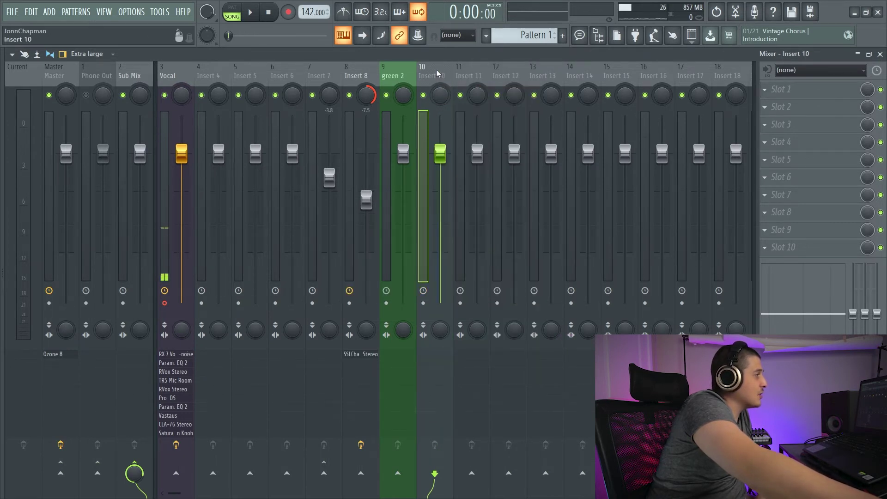
Step: Select mixer tracks 4 through 8 together and reset them all to default
left_click(221, 68)
left_click(261, 71)
left_click(272, 72)
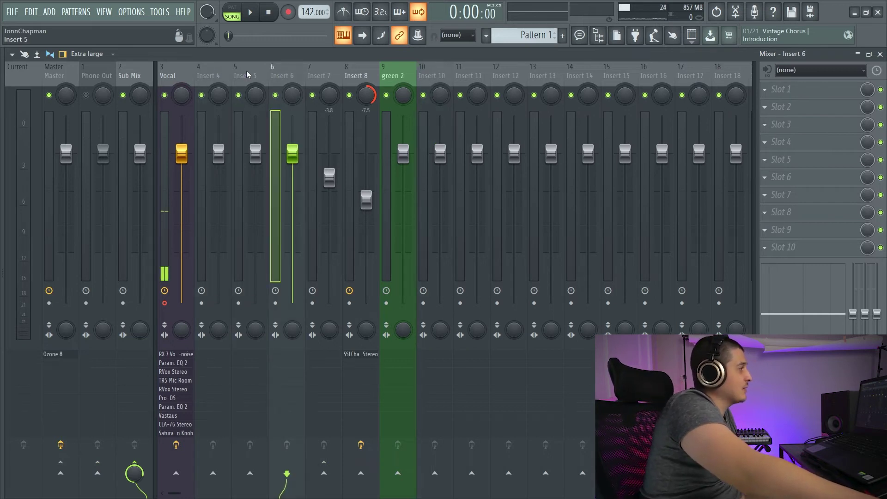
left_click(205, 74)
left_click_drag(205, 74, 363, 75)
right_click(375, 72)
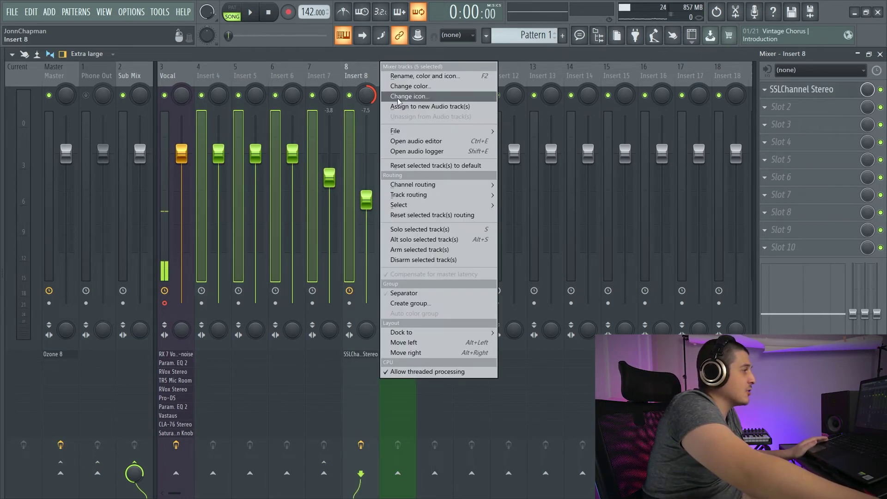
left_click(425, 167)
left_click(517, 286)
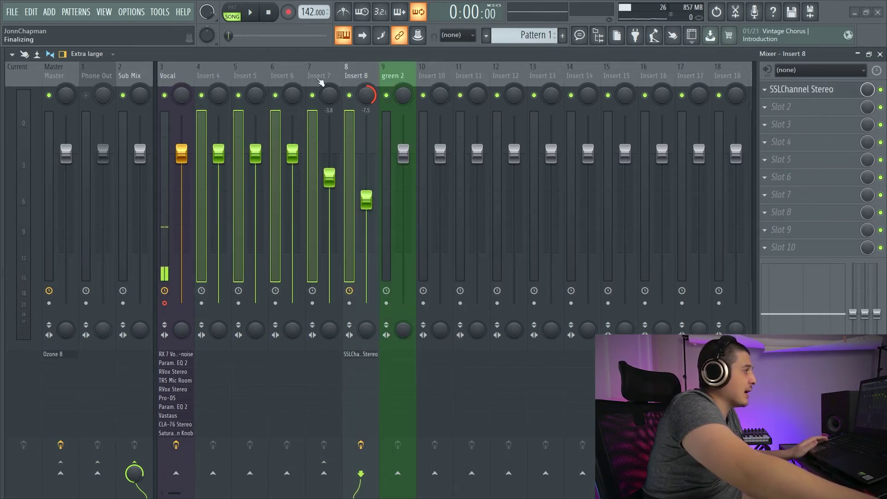
Step: Show the channel rack and select the audio channels from Chain_3 through Chain_9 for routing
right_click(382, 65)
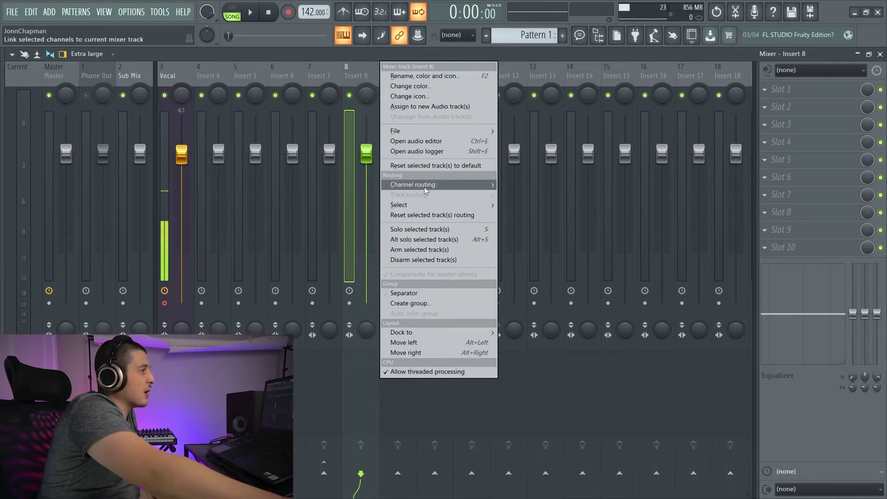
mouse_move(425, 187)
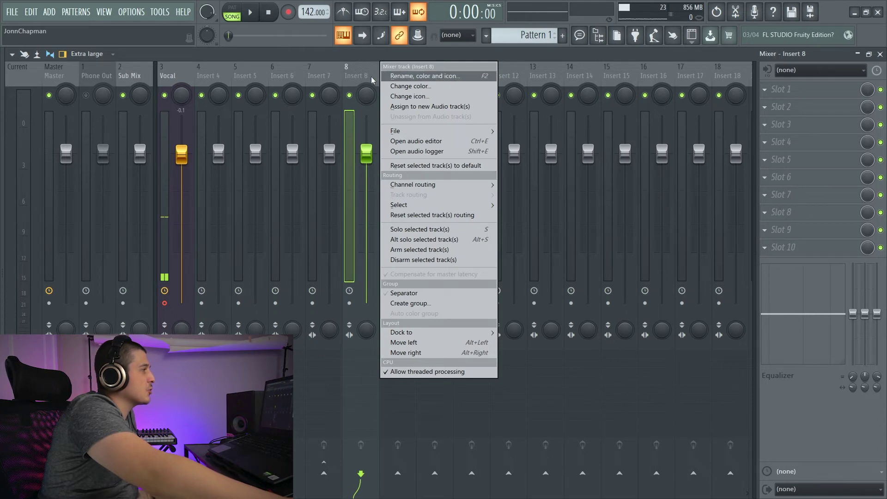
left_click(368, 135)
key("F6")
left_click_drag(470, 86, 522, 156)
left_click_drag(436, 180, 457, 283)
Step: Route the selected channels to mixer track 8 and check their target track numbers in the channel rack
right_click(365, 75)
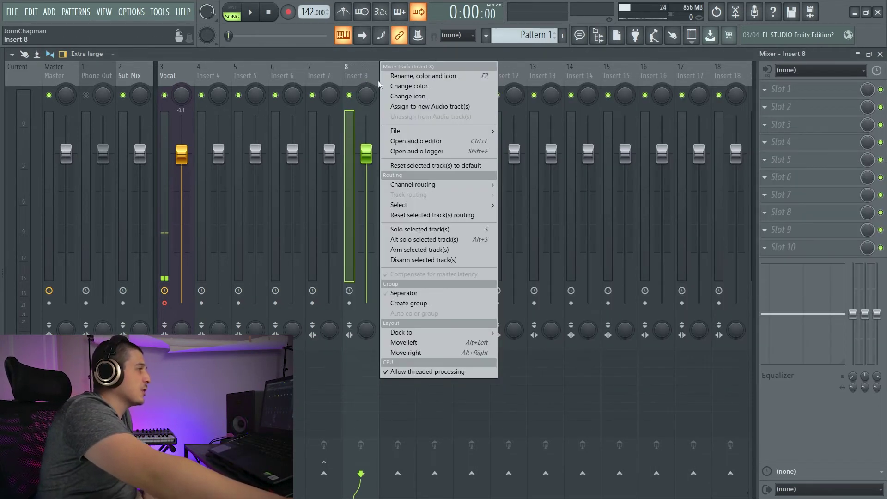
mouse_move(450, 184)
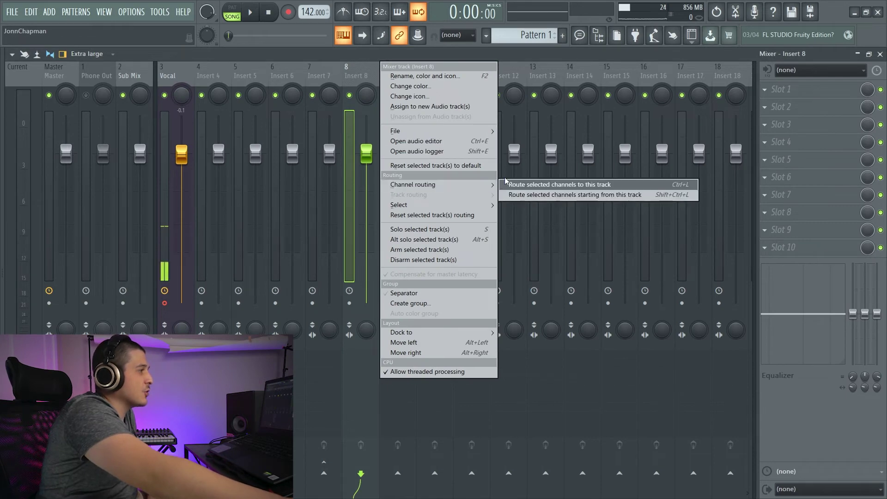
left_click(546, 181)
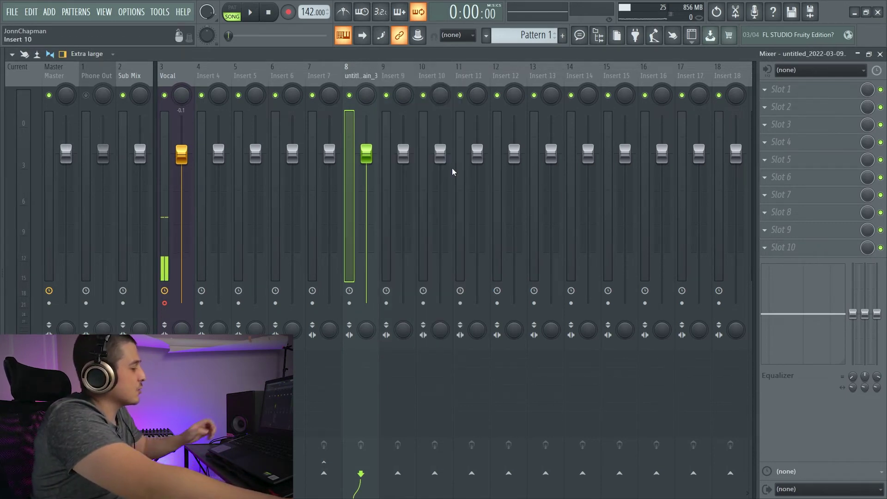
key("F6")
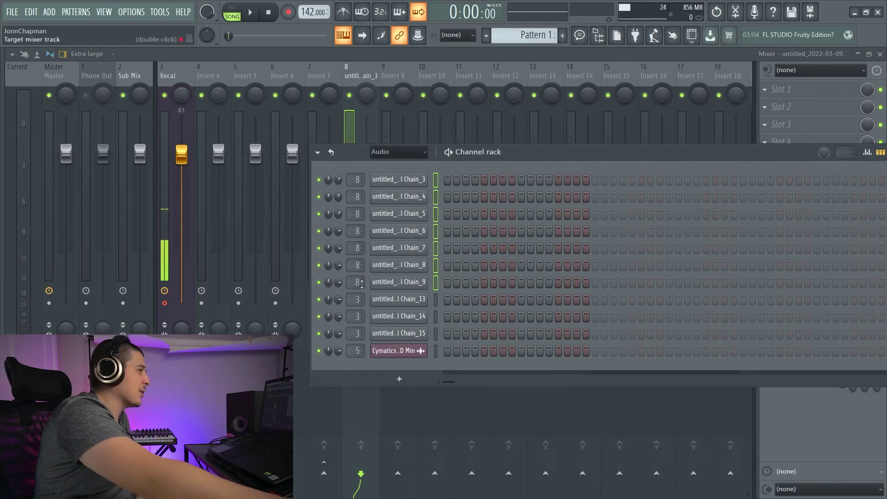
Step: Check track 8's channel routing options, then route the selected channels to mixer track 9 instead
right_click(365, 75)
mouse_move(462, 184)
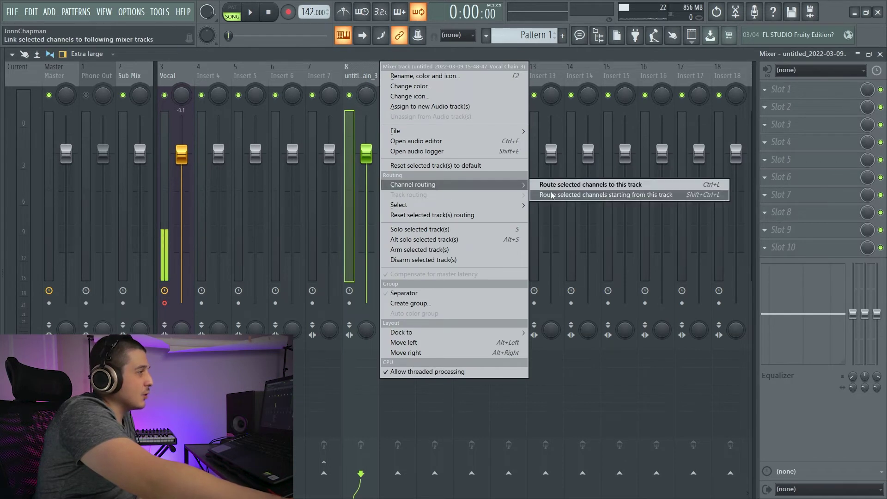
left_click(588, 62)
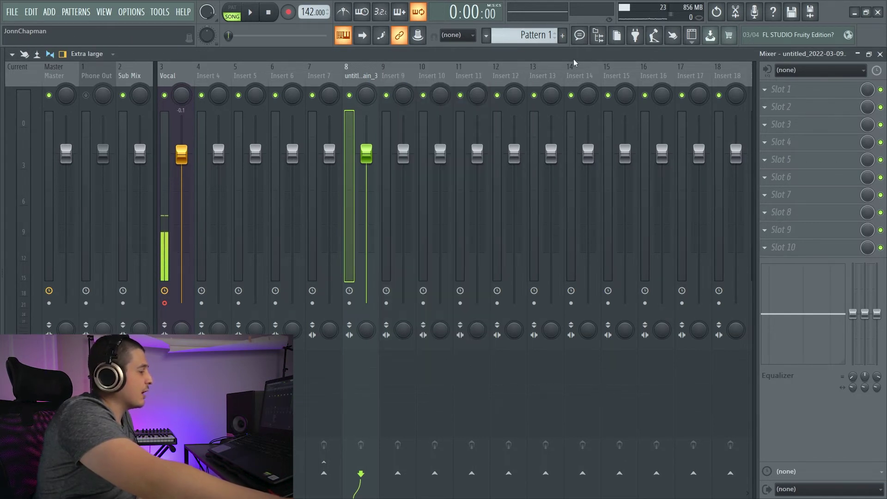
left_click(403, 73)
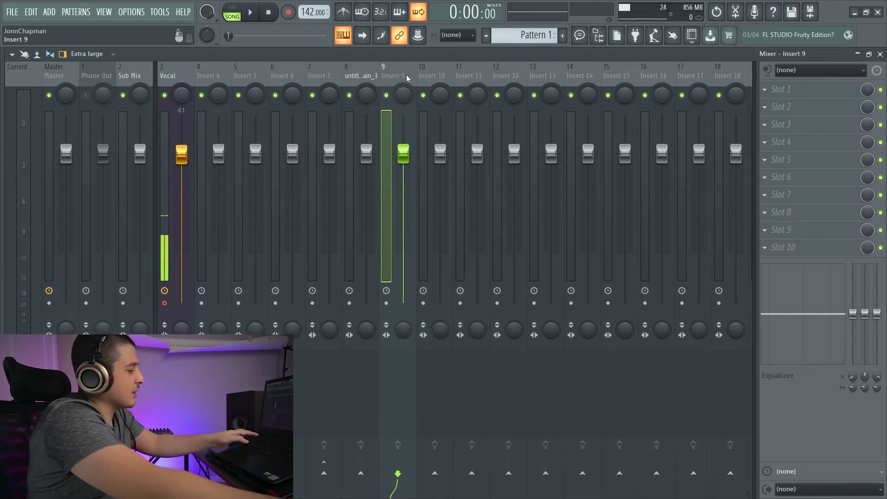
key("ctrl+l")
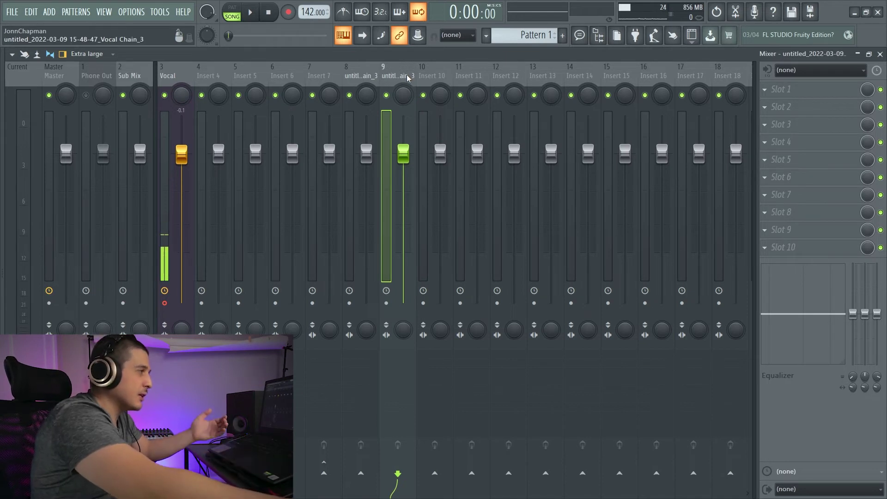
Step: Select mixer track 10 and route the selected channels to consecutive tracks starting from it
left_click(434, 77)
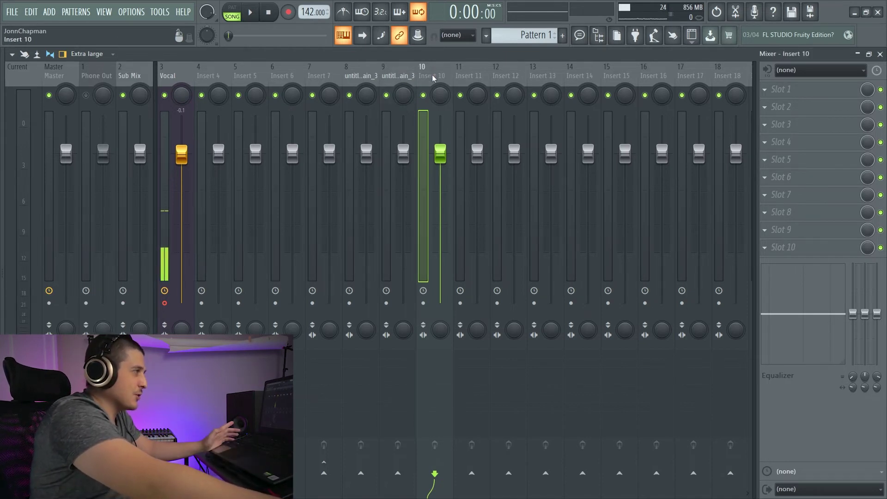
right_click(433, 78)
mouse_move(524, 186)
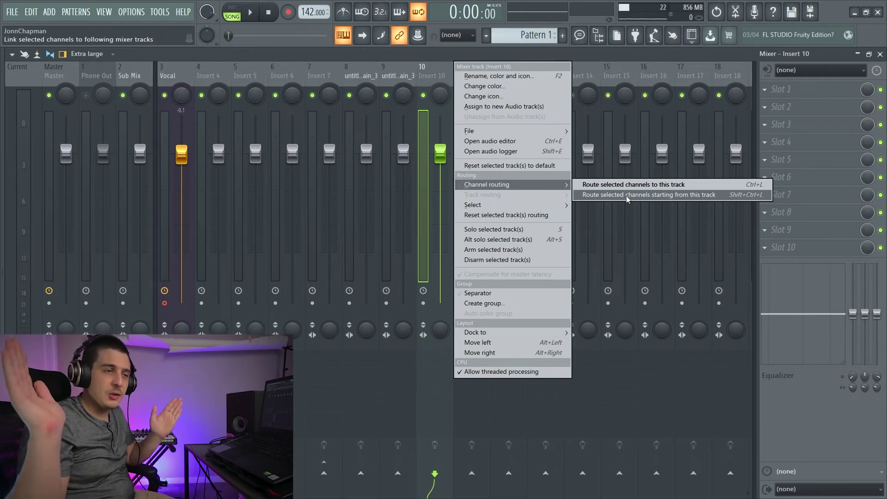
left_click(634, 184)
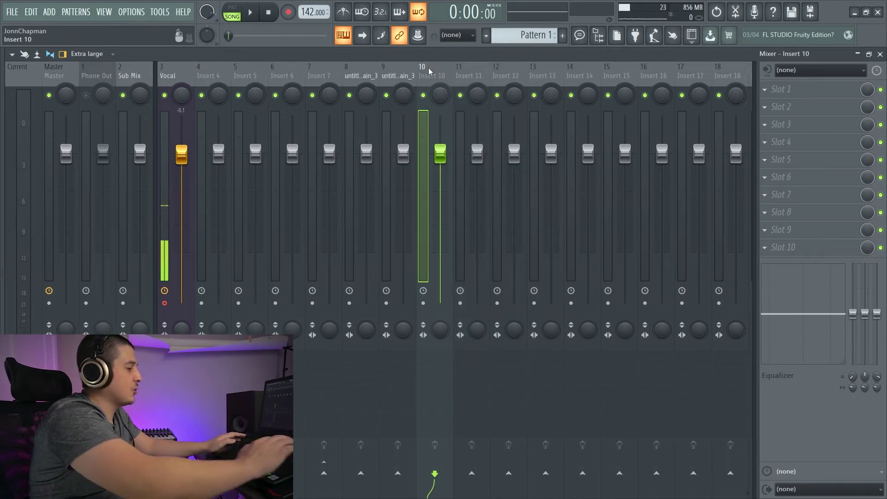
right_click(454, 64)
mouse_move(555, 184)
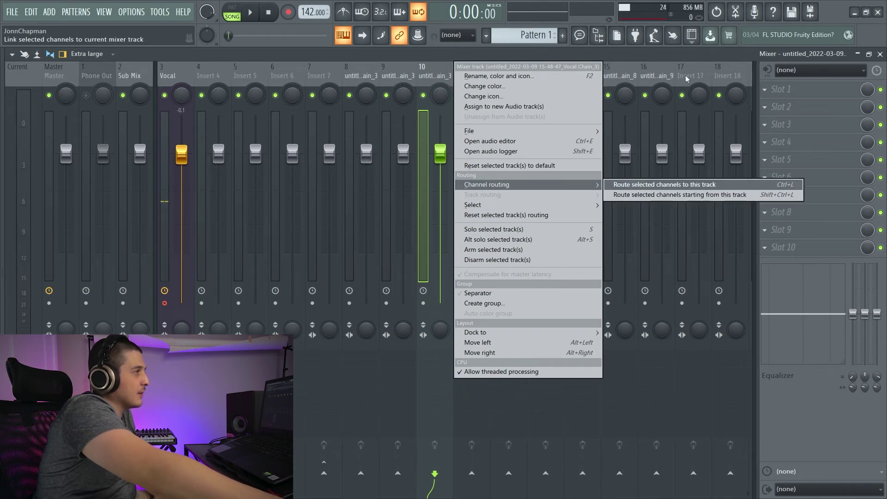
left_click(664, 195)
Step: Route the selected channels to consecutive mixer tracks starting from track 17
right_click(712, 64)
mouse_move(764, 184)
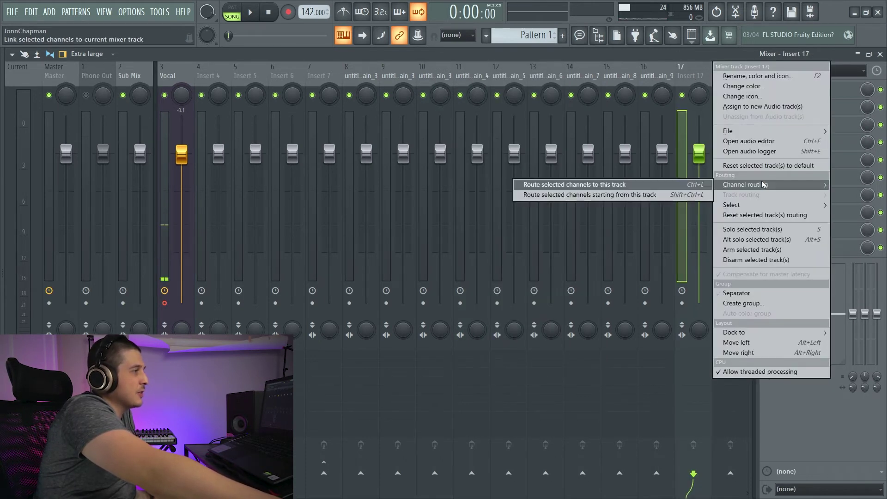
left_click(679, 195)
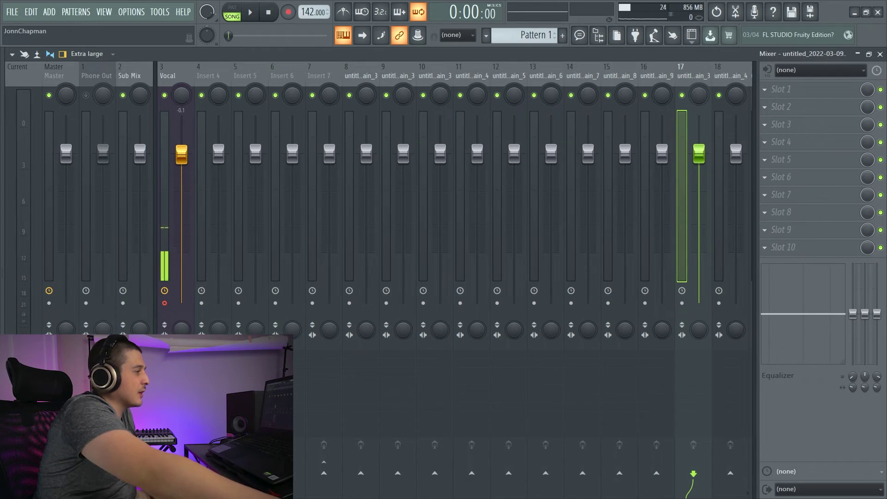
Step: Select the mixer tracks from 8 through 26 and reset them all to default
left_click_drag(365, 78, 739, 97)
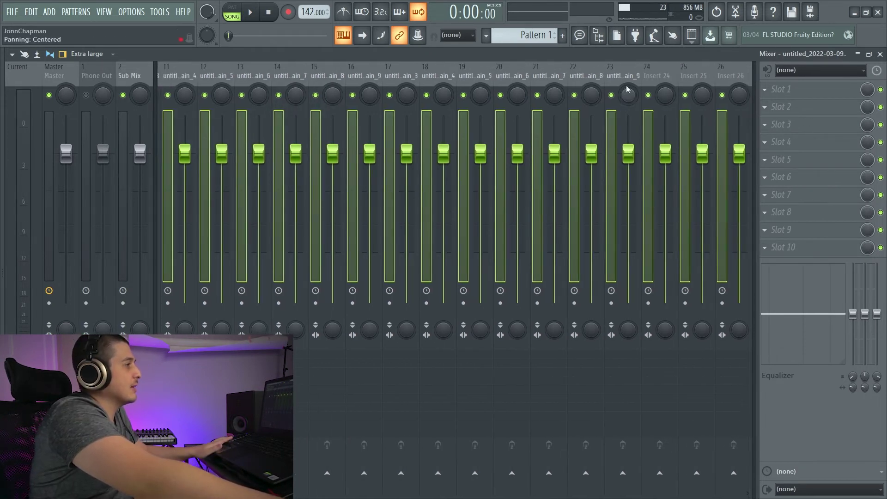
right_click(621, 78)
left_click(696, 166)
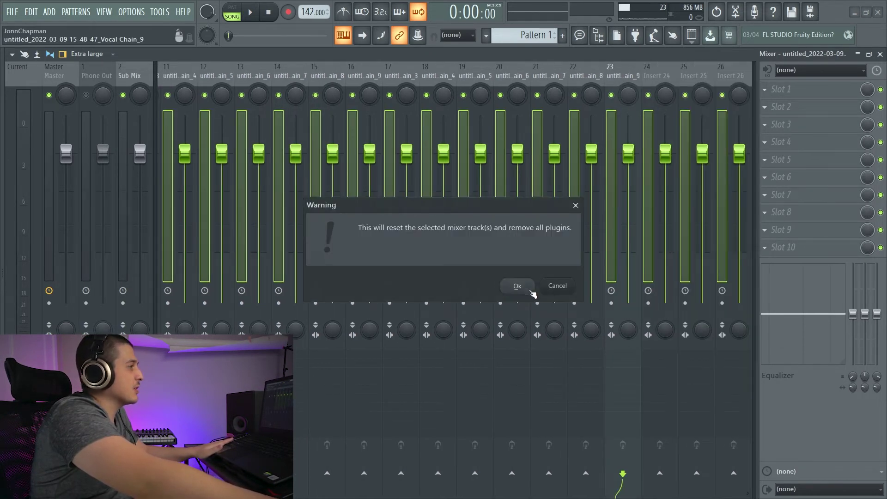
left_click(517, 286)
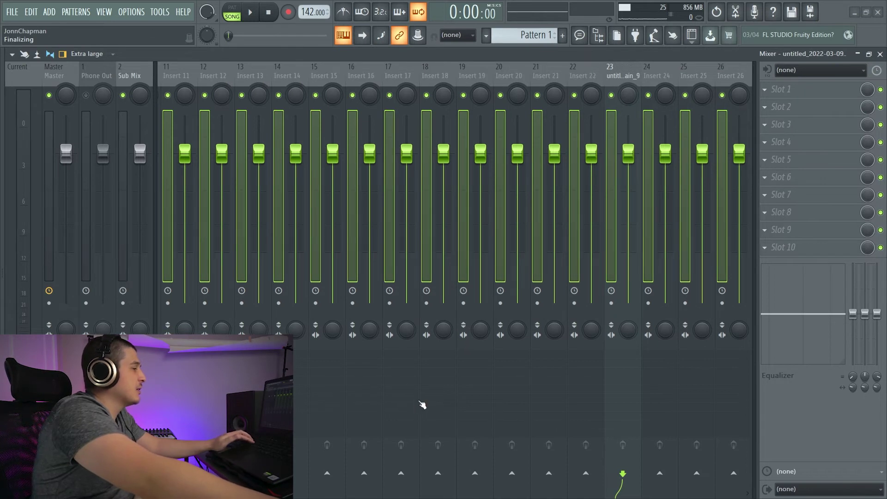
Step: Check the selected channels' target tracks in the channel rack, then route them all to mixer track 8
scroll(258, 406, "up", 7)
left_click(328, 70)
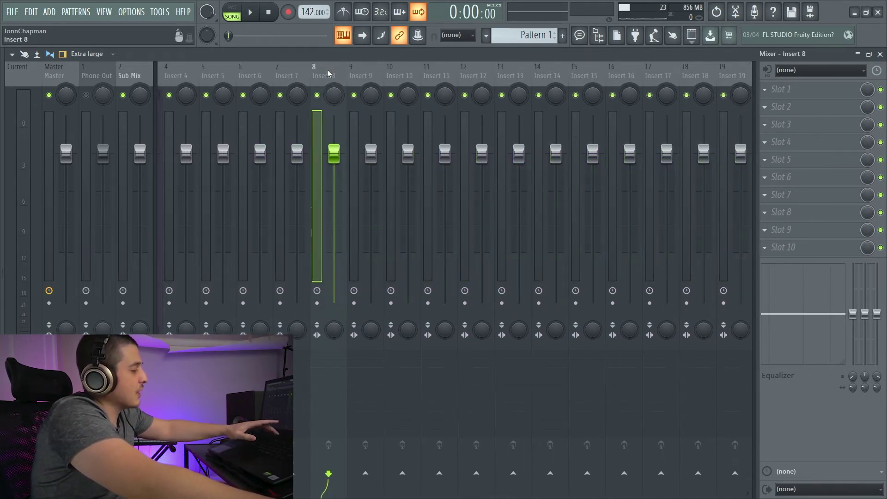
key("F6")
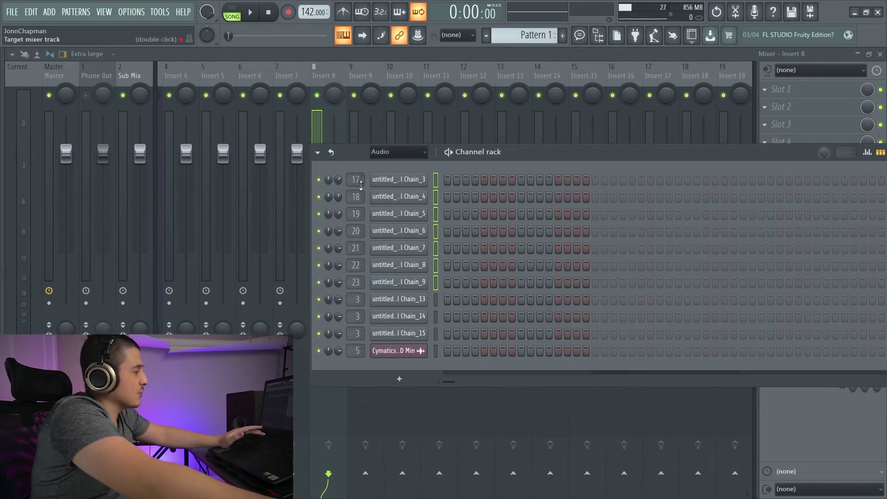
right_click(336, 78)
mouse_move(416, 185)
left_click(499, 185)
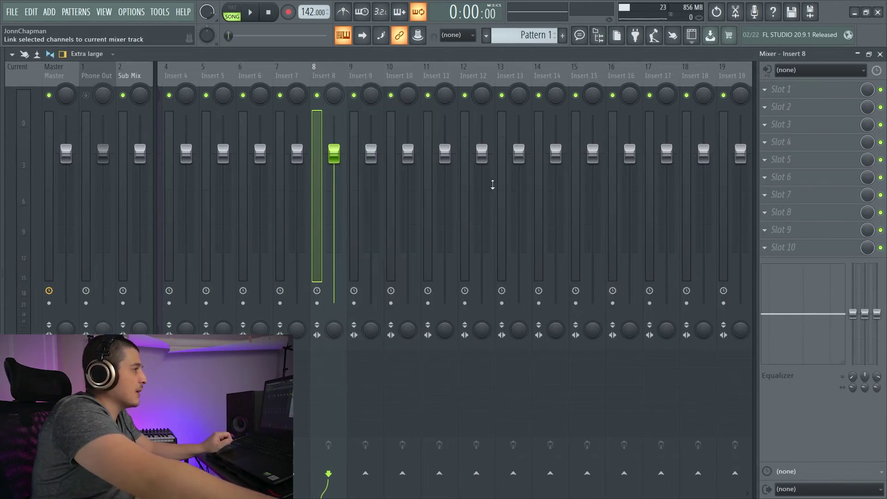
right_click(323, 75)
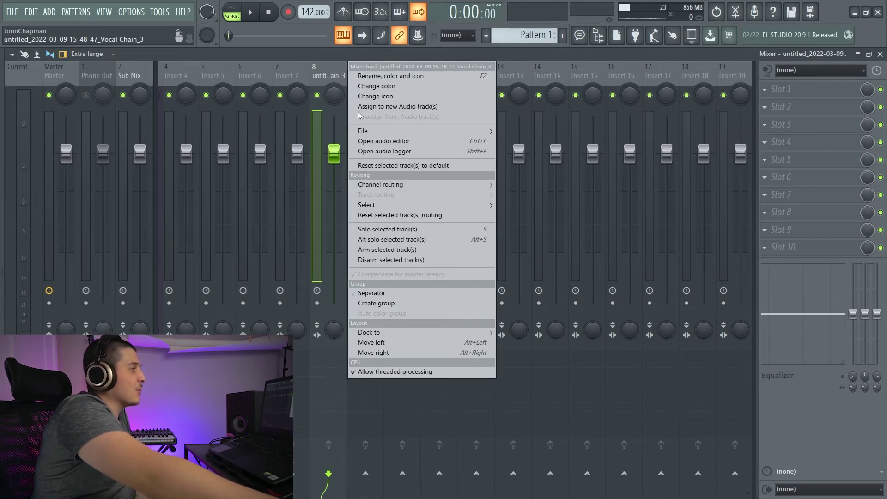
left_click(319, 69)
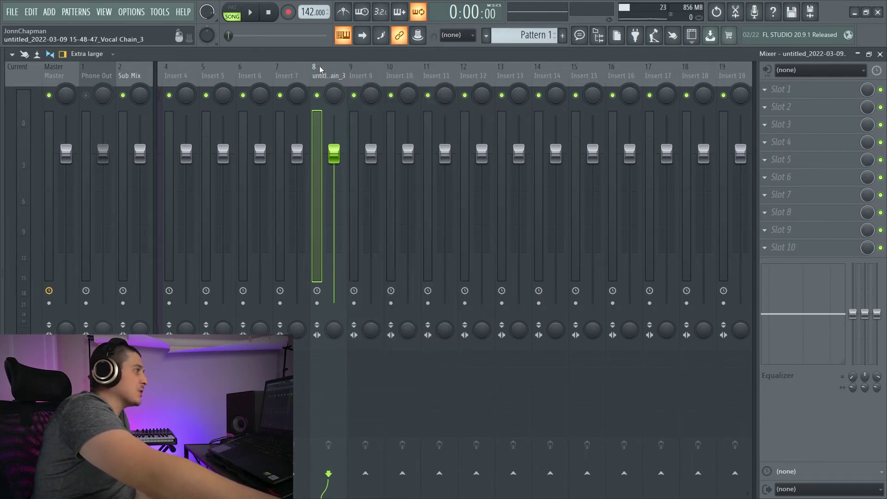
Step: Select mixer tracks 10 through 14 together and review the track routing options for track 10
left_click_drag(545, 75, 406, 84)
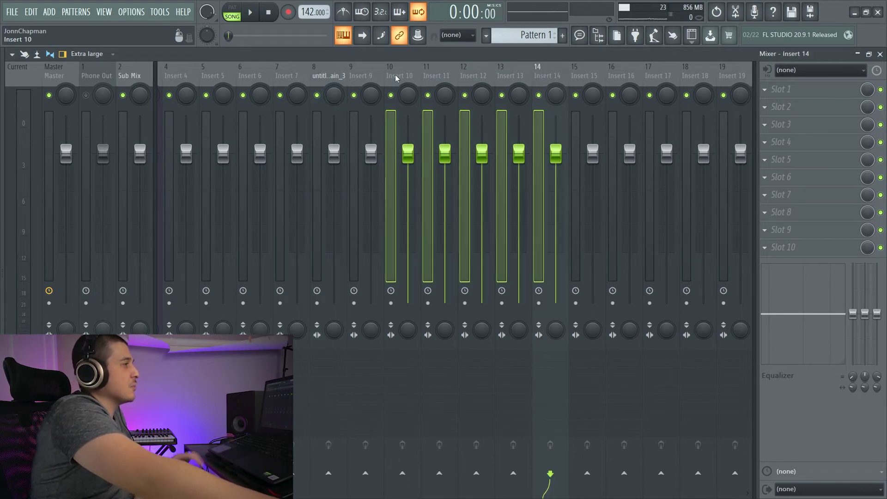
right_click(395, 79)
mouse_move(486, 194)
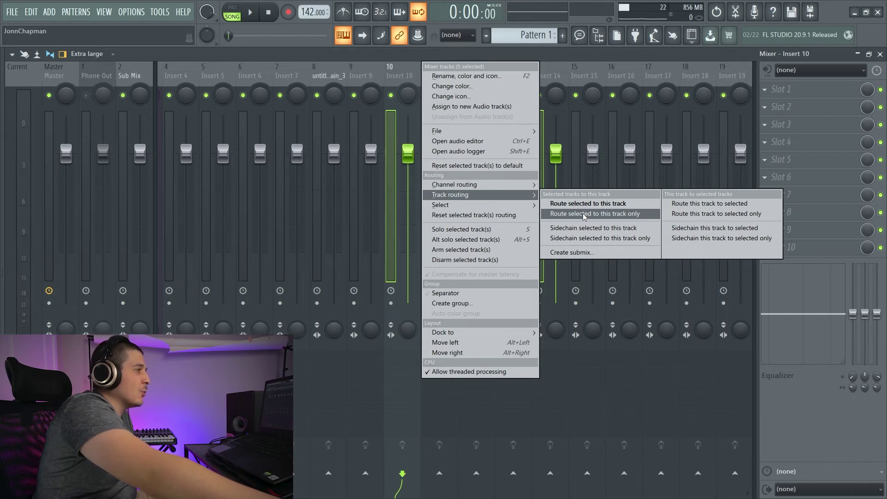
left_click(610, 215)
Step: Rename mixer track 15 as aux
right_click(601, 77)
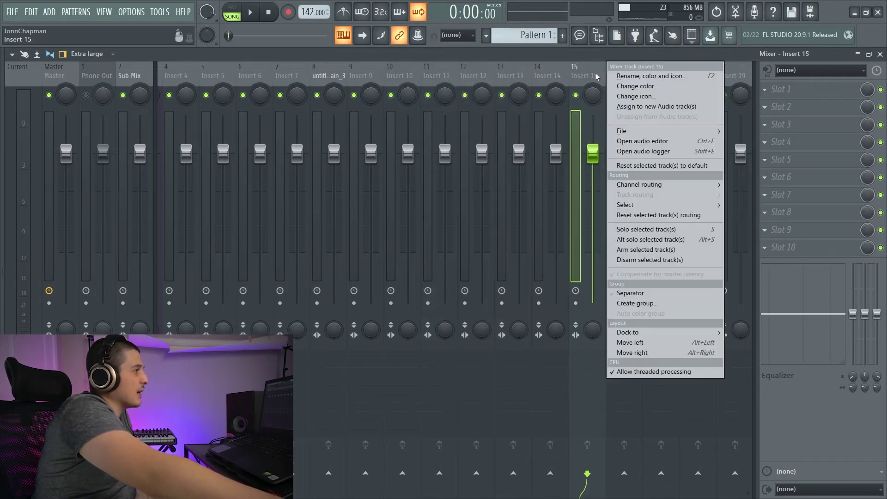
left_click(629, 74)
type("aux")
key("Return")
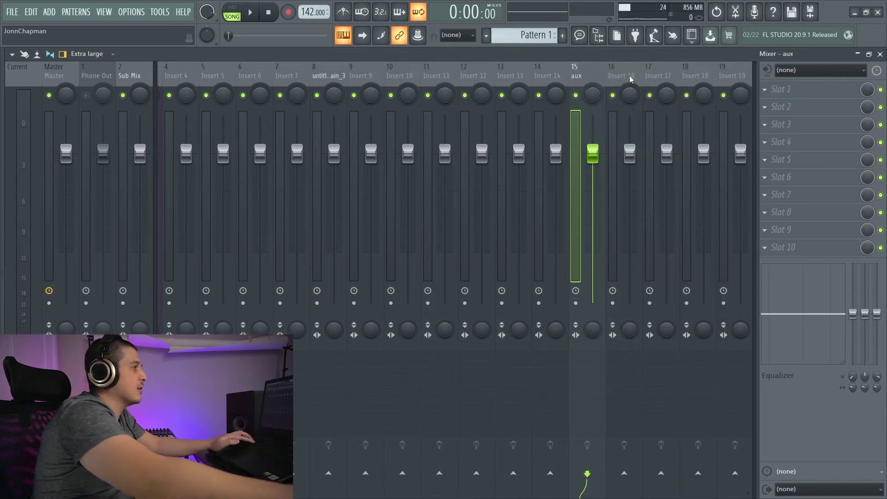
Step: Rename mixer track 15 as paralle compress
right_click(630, 79)
left_click(630, 74)
type("p")
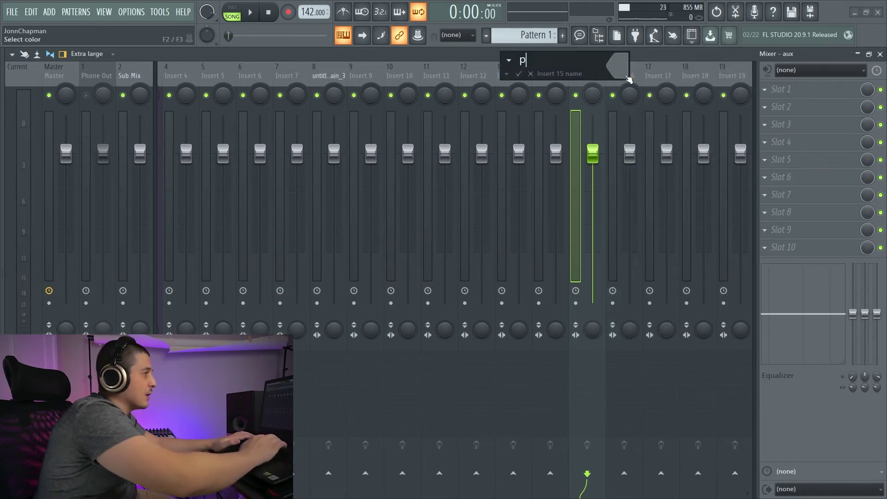
type("aralle compress")
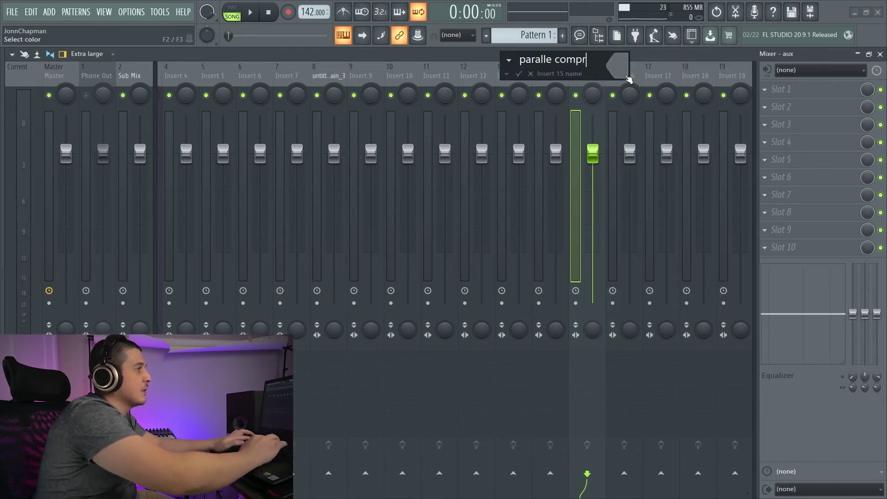
key("Return")
Step: Select mixer tracks 9 through 15, route them to the paralle compress track, and check the sends on tracks 14 and 13
left_click(391, 77)
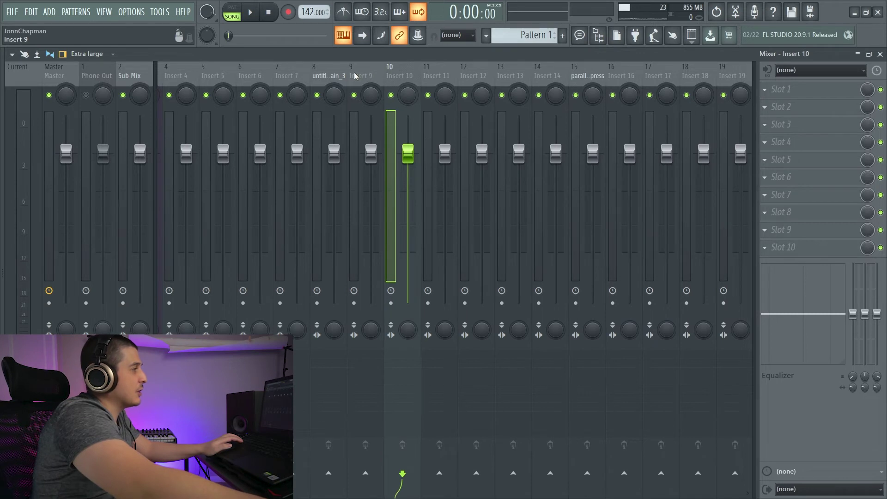
left_click_drag(355, 76, 572, 94)
right_click(587, 77)
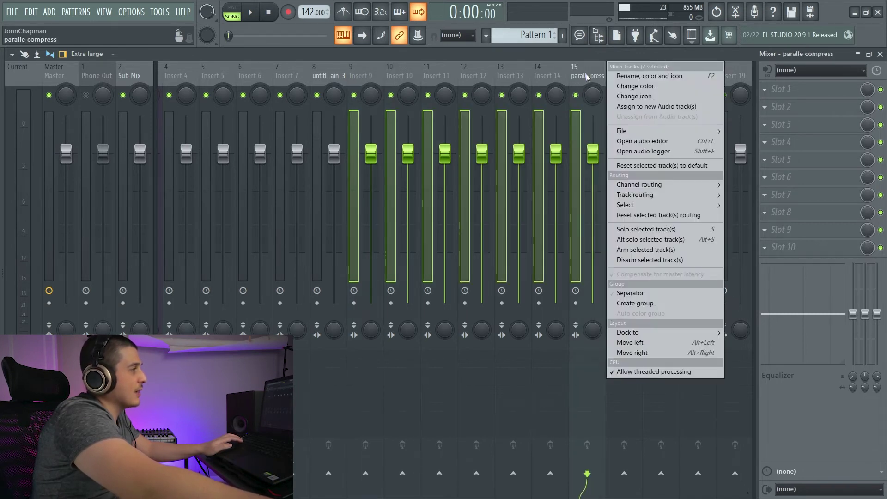
mouse_move(663, 196)
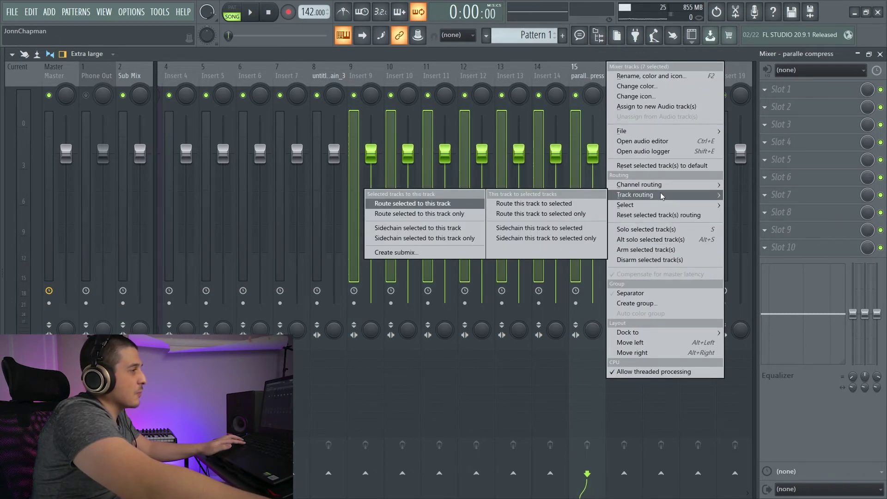
mouse_move(610, 185)
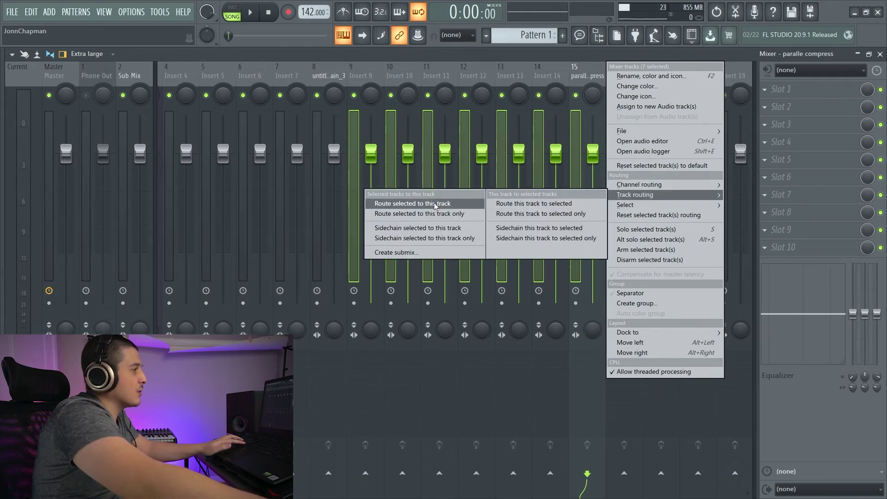
left_click(434, 204)
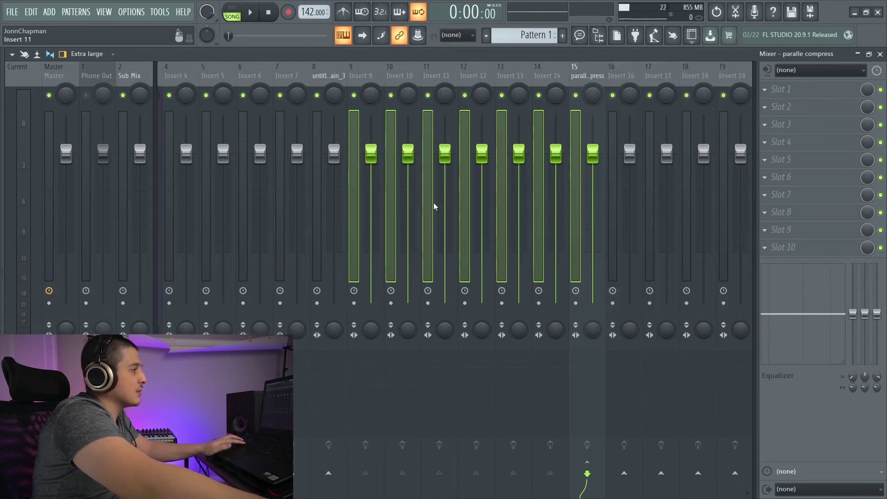
left_click(544, 75)
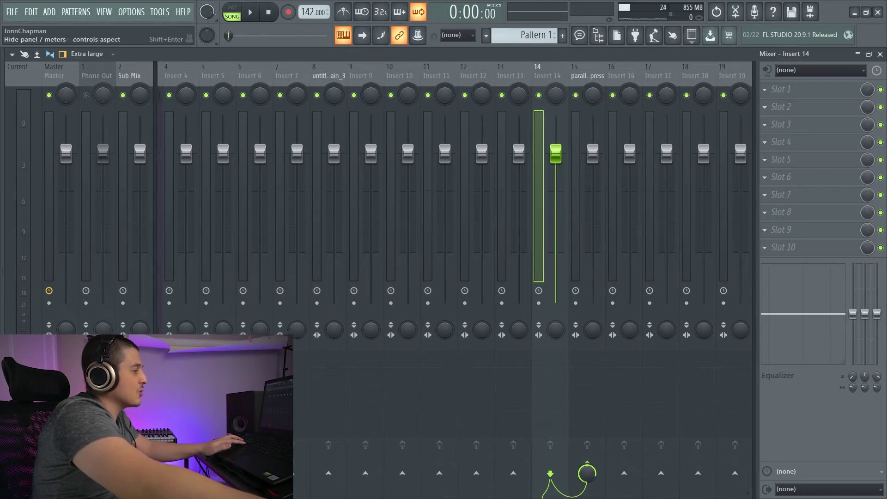
left_click(510, 73)
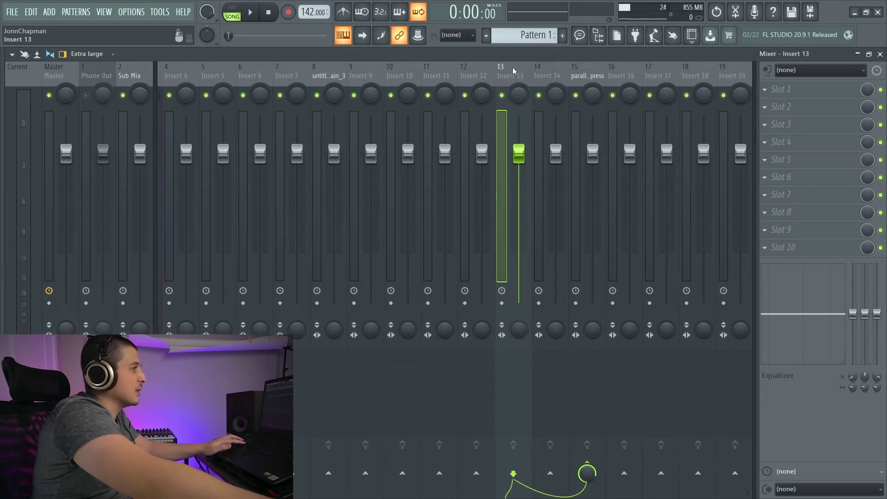
left_click_drag(355, 75, 505, 76)
Step: Select mixer tracks 8 through 15, route them to track 16, and make it their only destination
left_click_drag(328, 74, 598, 72)
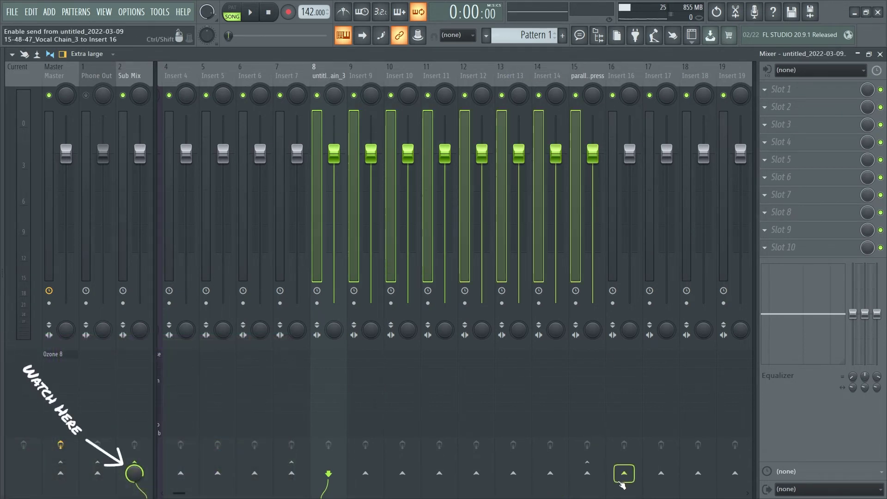
right_click(620, 482)
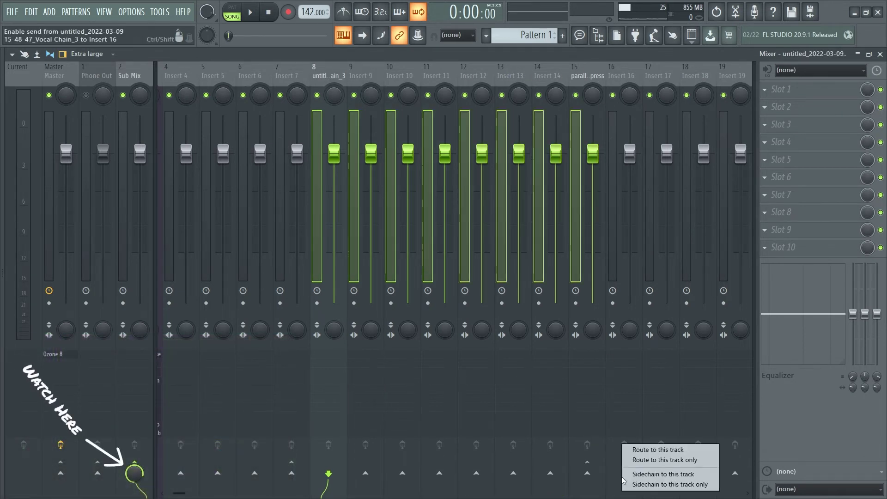
left_click(662, 460)
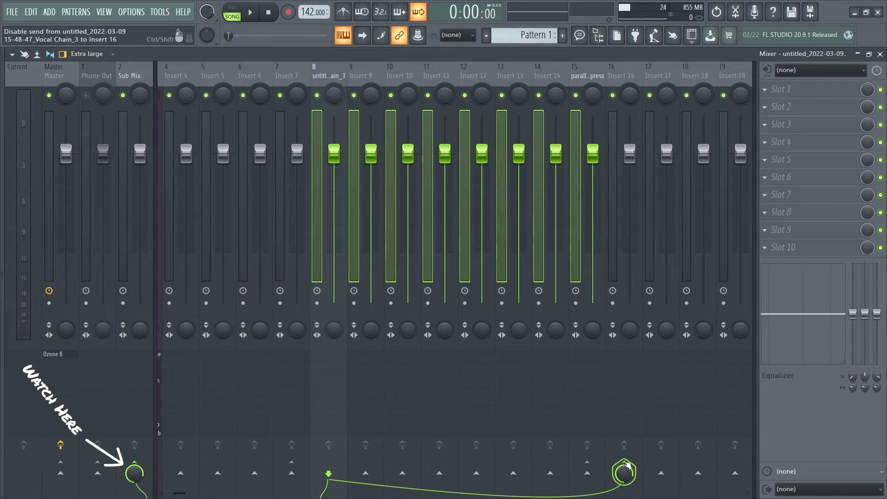
right_click(626, 463)
left_click(638, 464)
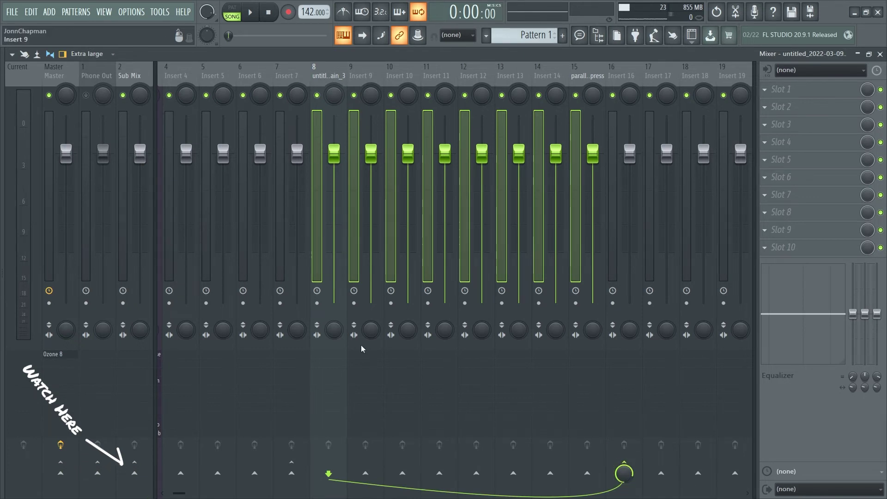
left_click_drag(333, 77, 598, 76)
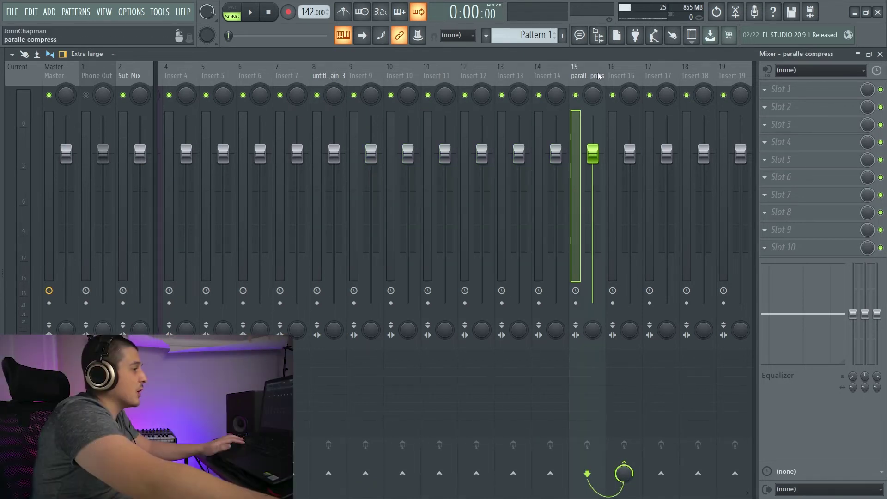
Step: Select mixer tracks 11 through 16, sidechain them to track 11 only, and check the sends on tracks 12 through 16
left_click(612, 70)
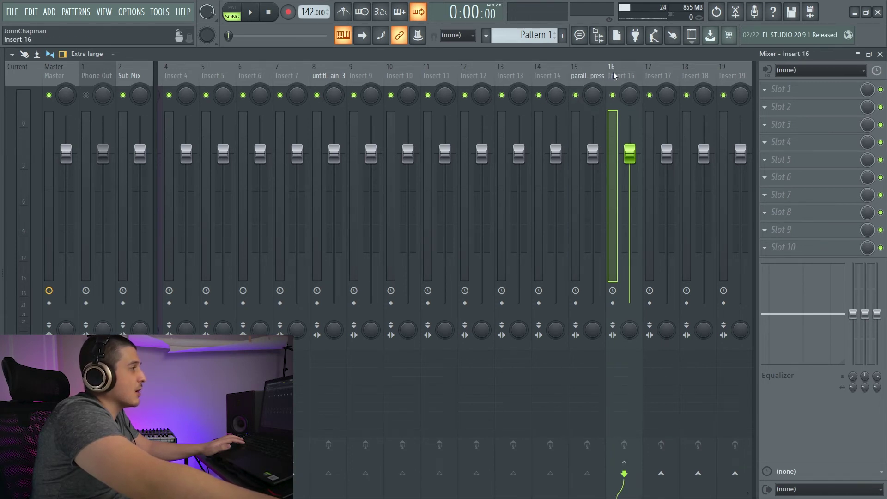
left_click(518, 80)
left_click(437, 75, "shift")
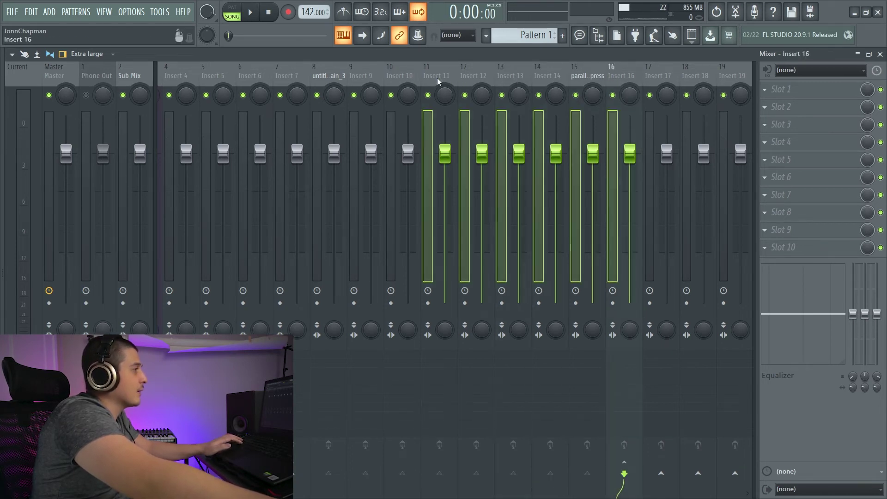
right_click(459, 63)
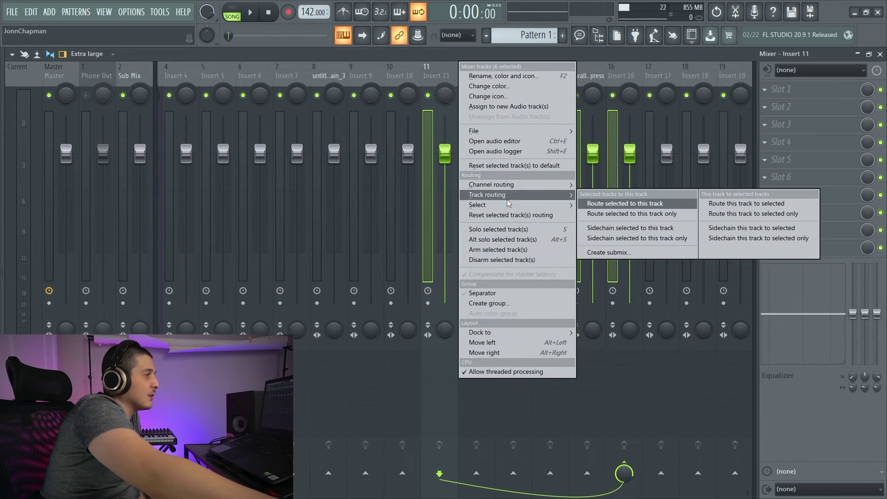
left_click(647, 238)
left_click(609, 83)
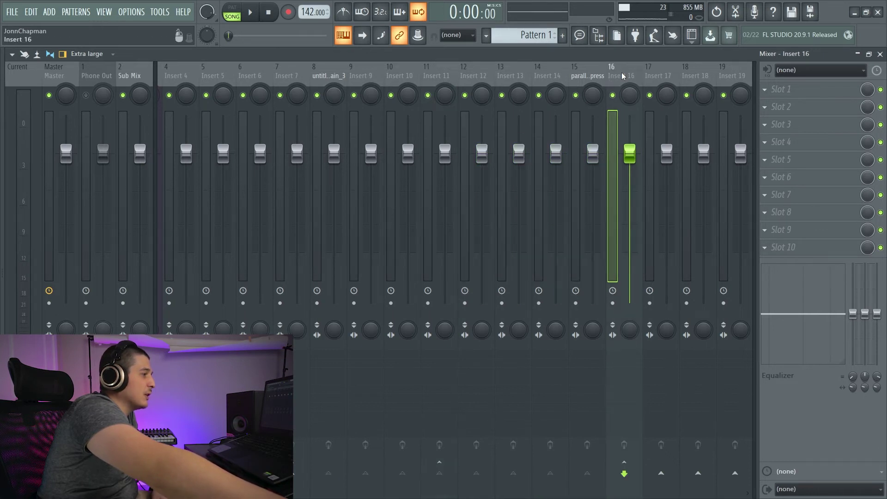
left_click(578, 81)
left_click(540, 81)
left_click(503, 79)
left_click_drag(502, 77, 470, 76)
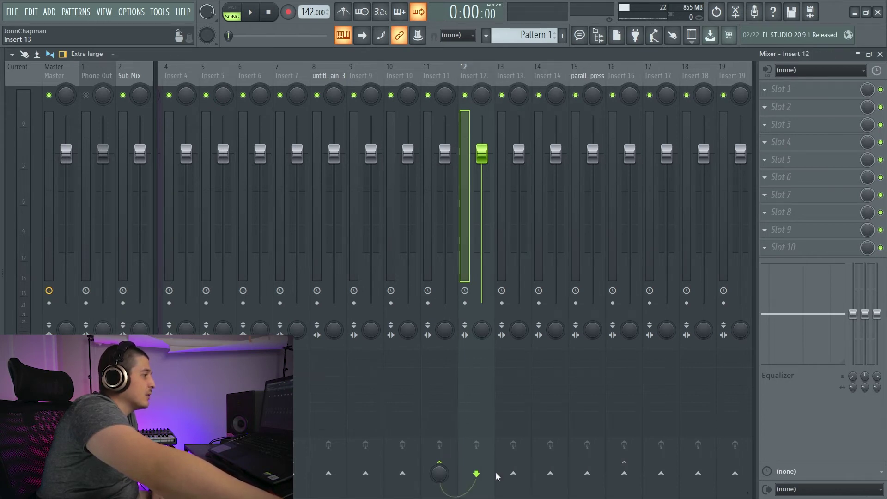
Step: Send mixer track 12 to the paralle compress track and look at the routing and sidechain options of that send
left_click(588, 473)
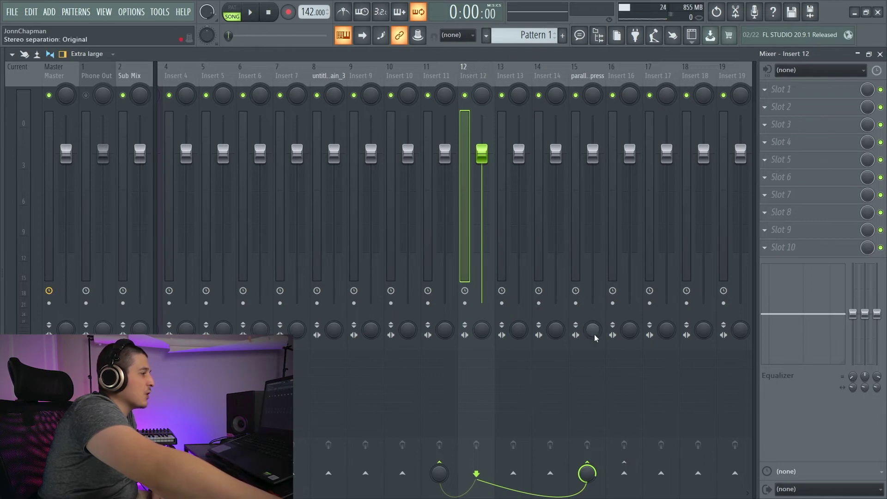
right_click(588, 473)
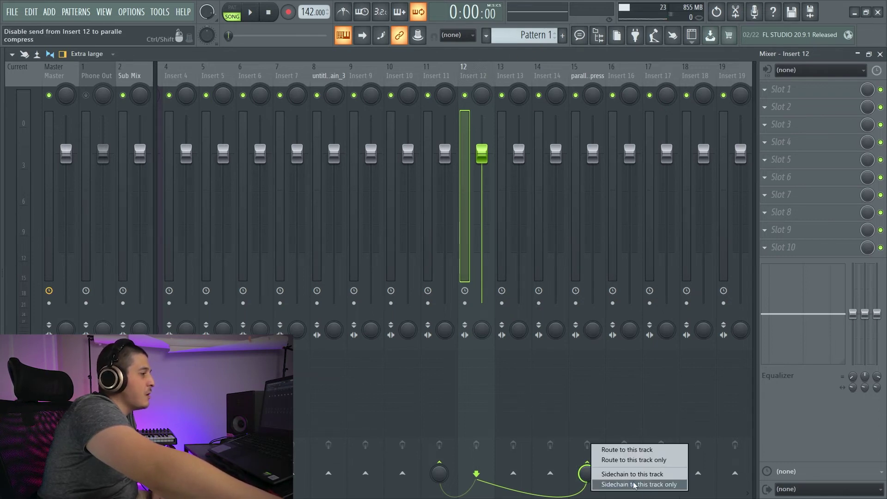
left_click(475, 65)
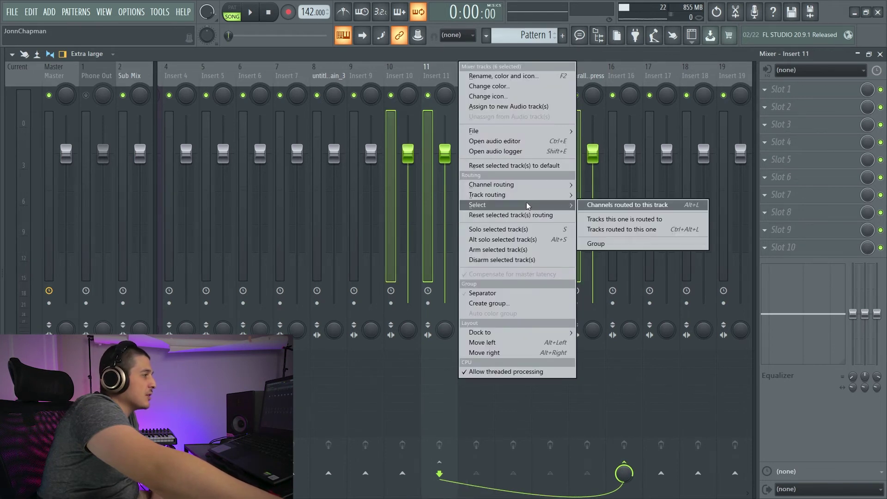
Step: Create a submix of mixer tracks 10 through 15 into track 11, named Instrument sub mix
mouse_move(529, 200)
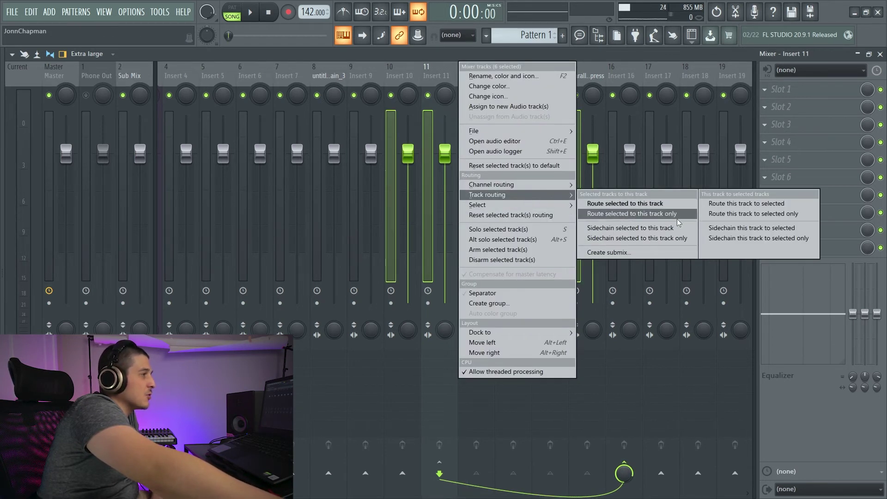
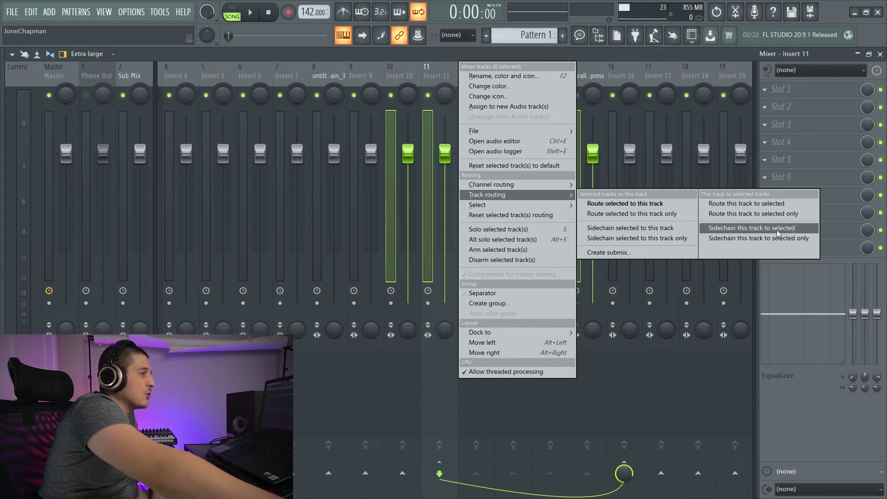
left_click(656, 252)
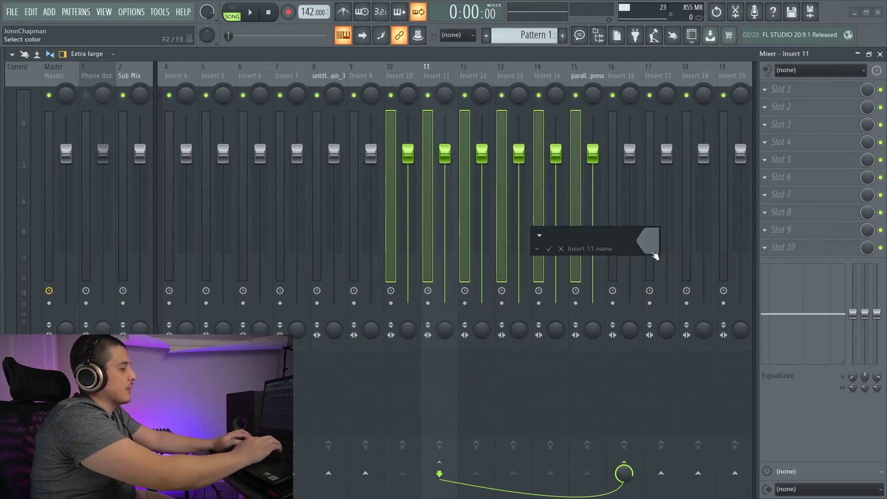
type("Instrument sub mix")
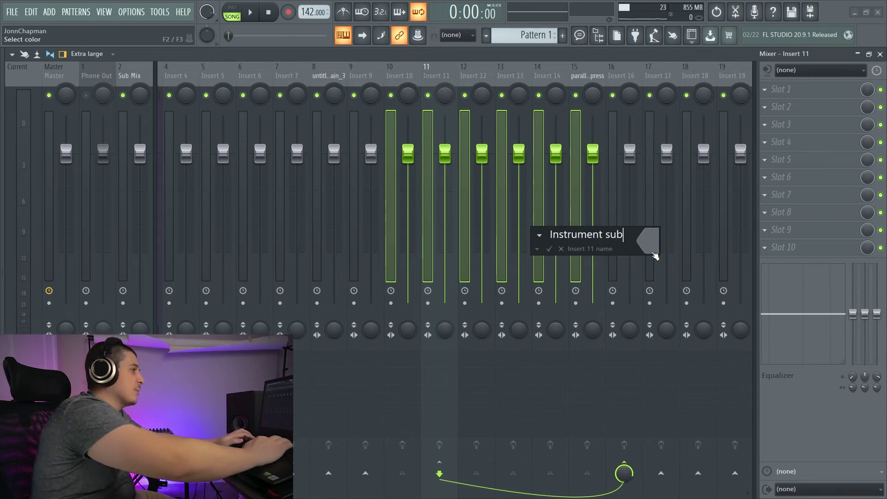
key("Return")
Step: Check where each track of the instrument submix, from track 10 through 15, sends its signal
left_click(546, 74)
left_click(513, 76)
left_click(481, 78)
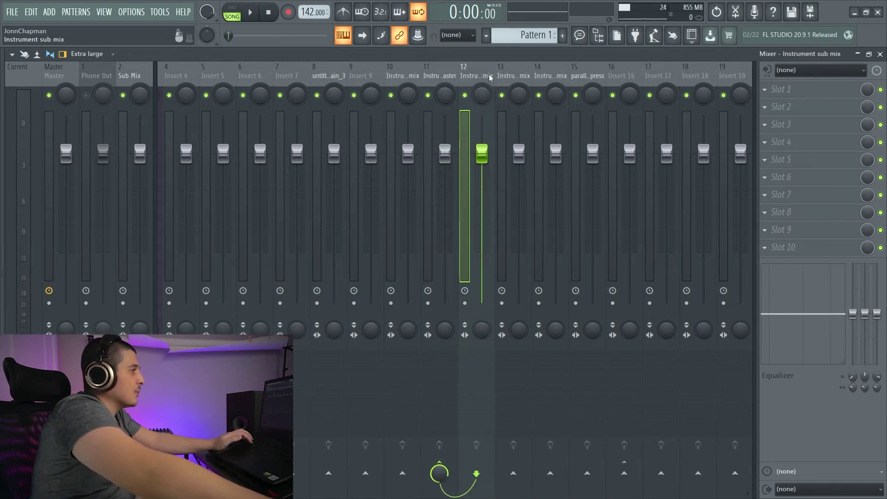
left_click(408, 74)
left_click(483, 75)
left_click(548, 75)
left_click(587, 75)
left_click(547, 75)
left_click(581, 75)
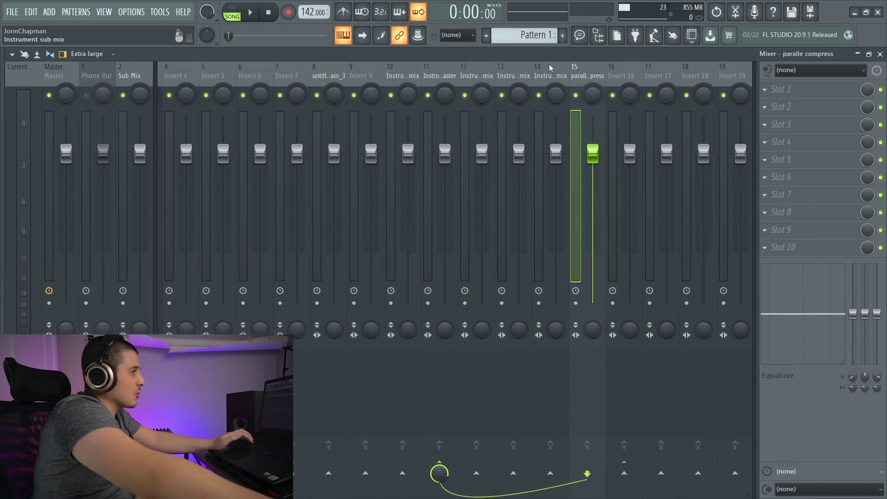
left_click(440, 76)
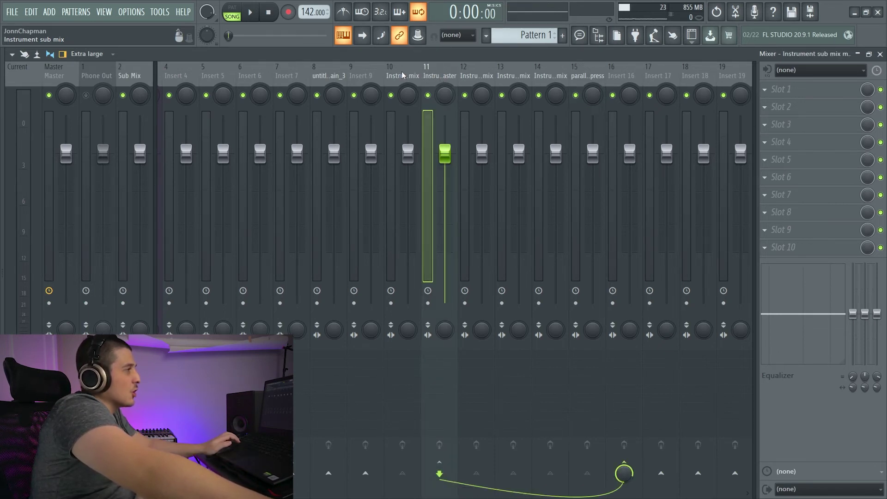
Step: Create a submix of mixer tracks 10 through 17 with track 10 as violin master, and check the sends on tracks 11, 10 and 17
left_click_drag(402, 79, 659, 83)
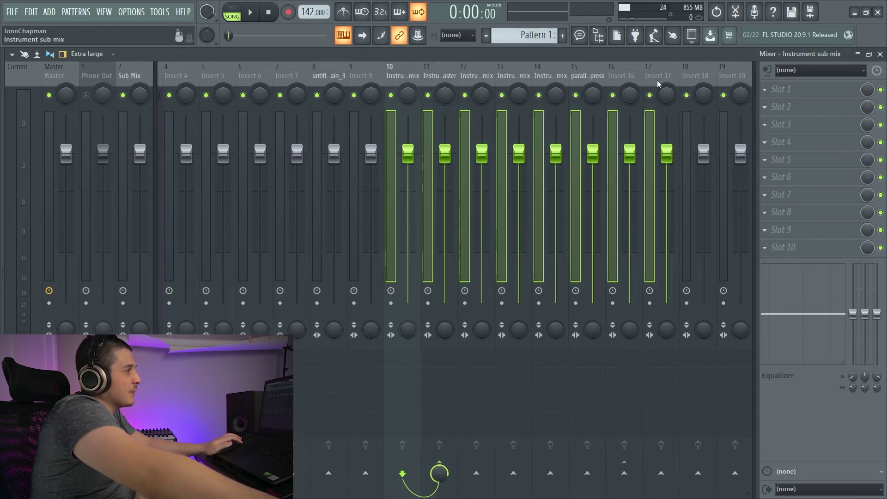
right_click(404, 77)
mouse_move(492, 196)
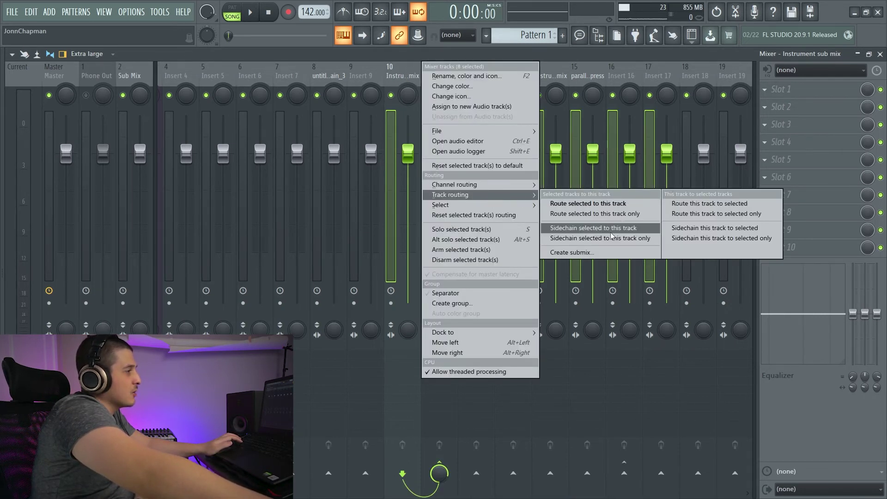
left_click(600, 252)
type("viol")
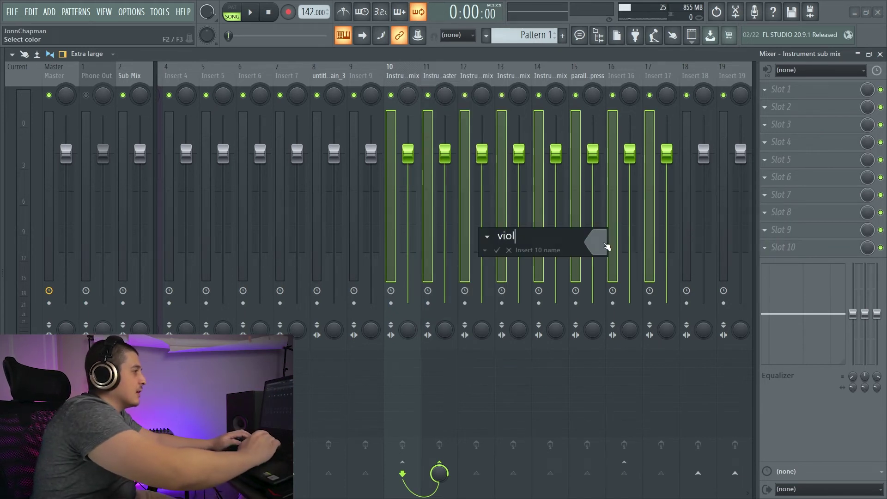
type("in master")
key("Return")
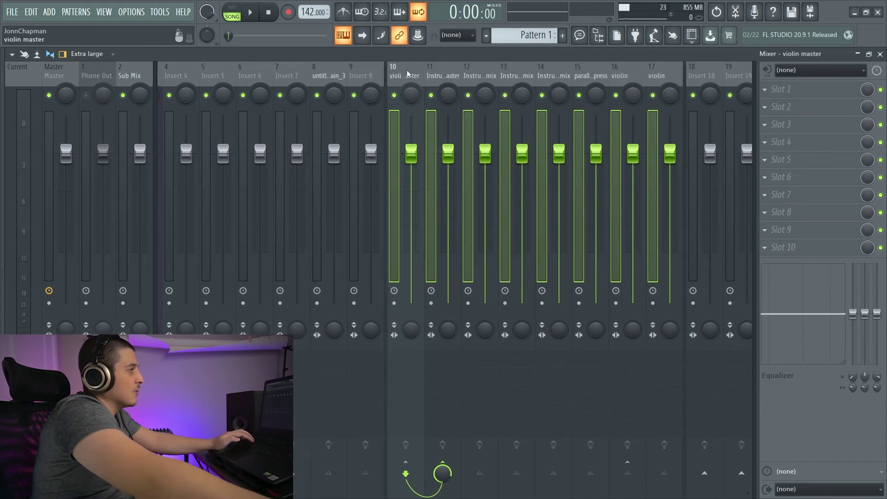
left_click(443, 74)
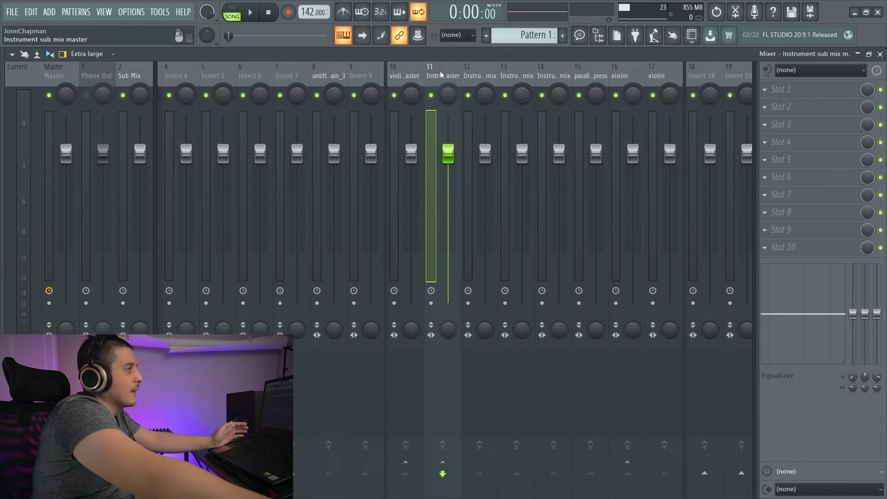
left_click_drag(457, 76, 421, 83)
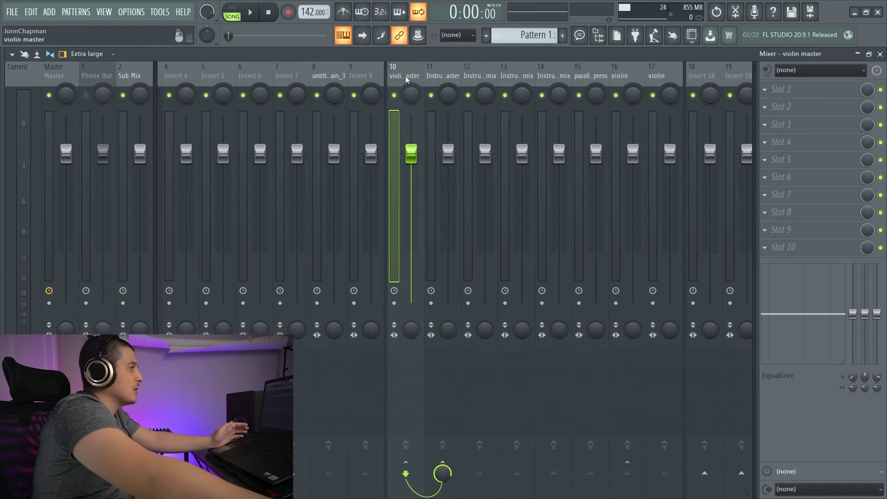
left_click(673, 88)
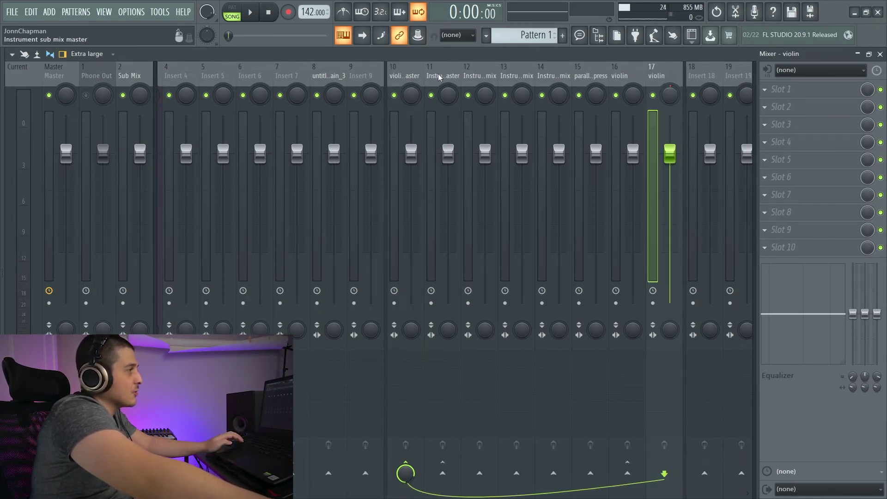
Step: Remove the group separators from mixer tracks 9 through 18 and reset the routing of those tracks
left_click(393, 71)
right_click(403, 73)
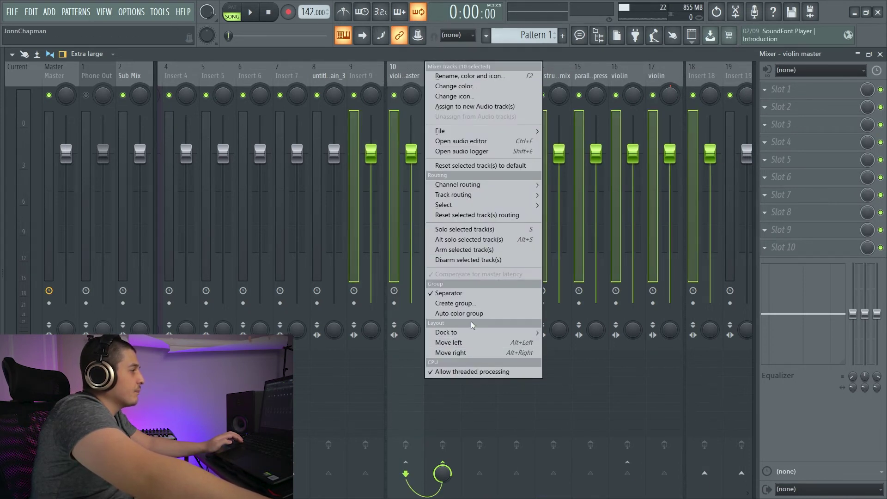
left_click(465, 293)
right_click(407, 80)
left_click(401, 74)
right_click(400, 74)
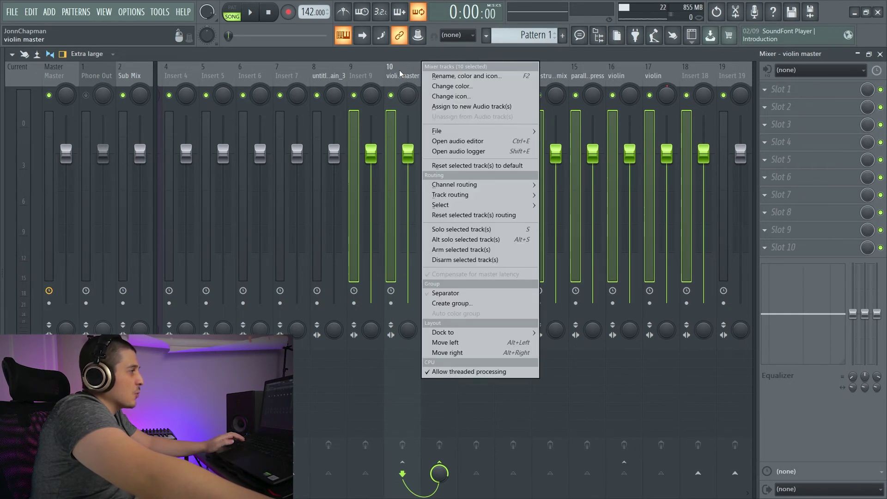
left_click(502, 216)
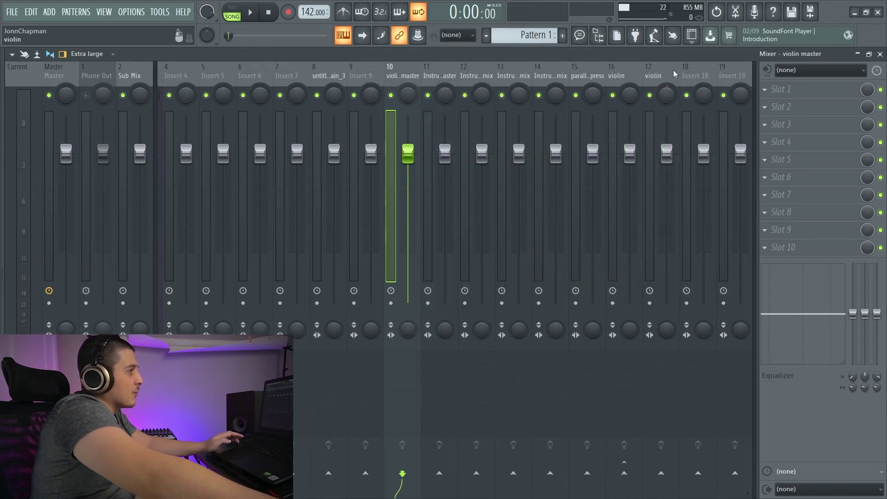
Step: Select mixer tracks 8 through 18 and reset them to default
left_click_drag(691, 74, 321, 83)
right_click(437, 75)
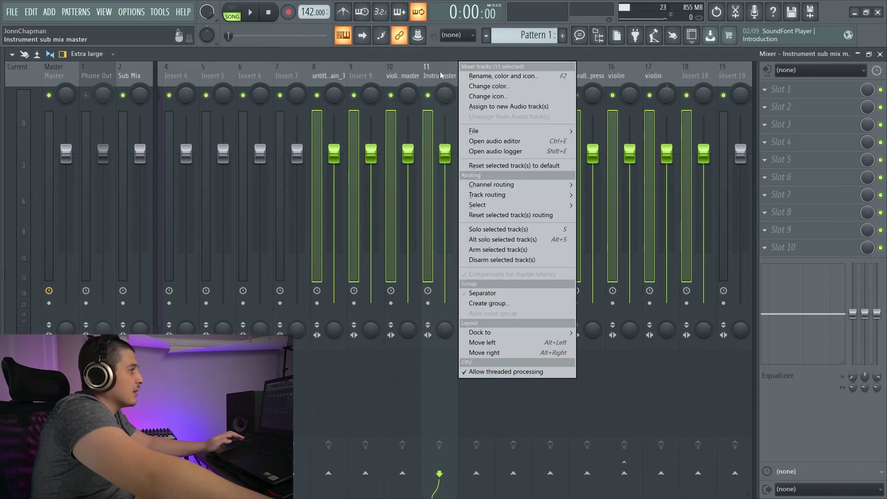
left_click(503, 166)
left_click(587, 77)
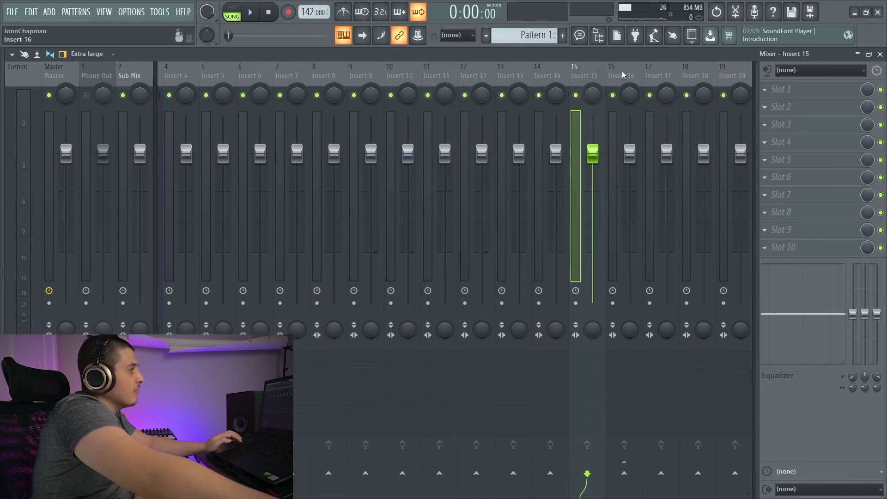
Step: Create a submix of mixer tracks 9 through 16 with track 12 as Middle master
left_click(628, 75)
left_click_drag(628, 75, 354, 75)
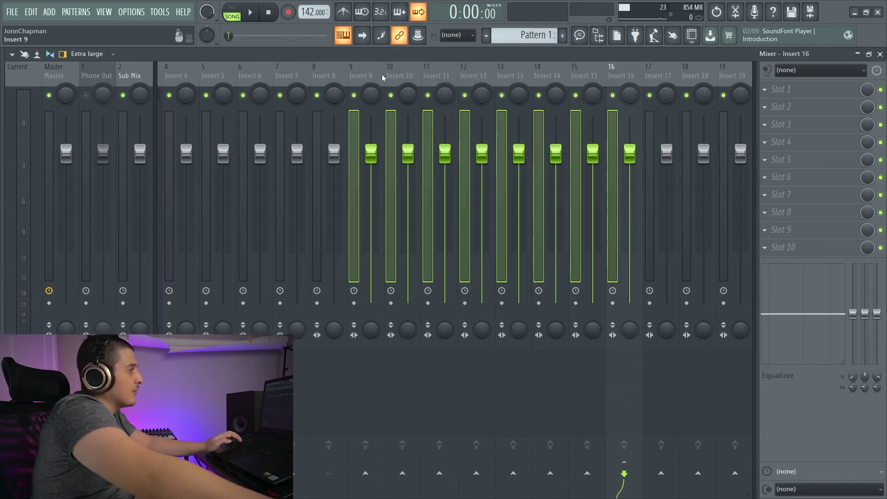
right_click(496, 63)
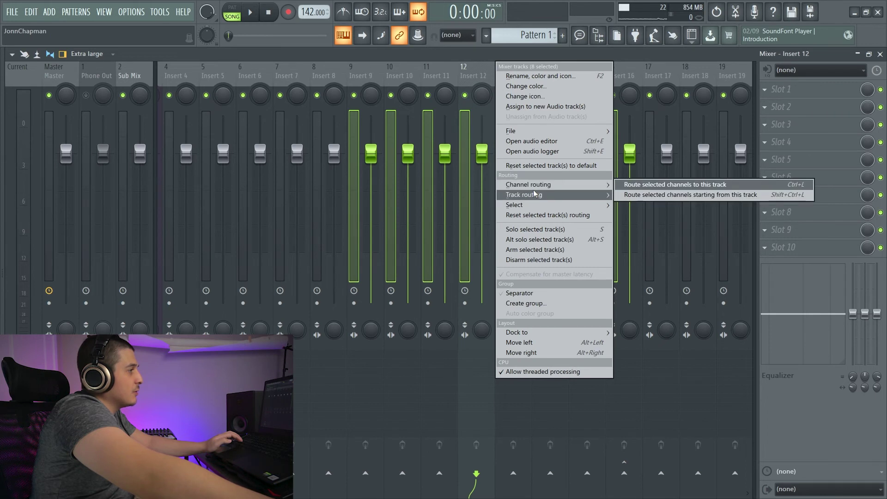
mouse_move(531, 195)
left_click(642, 252)
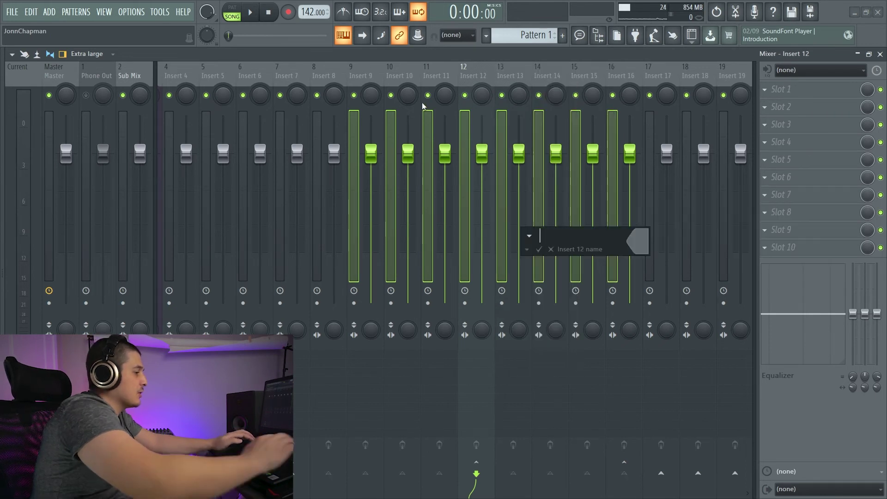
type("Middle master")
key("Return")
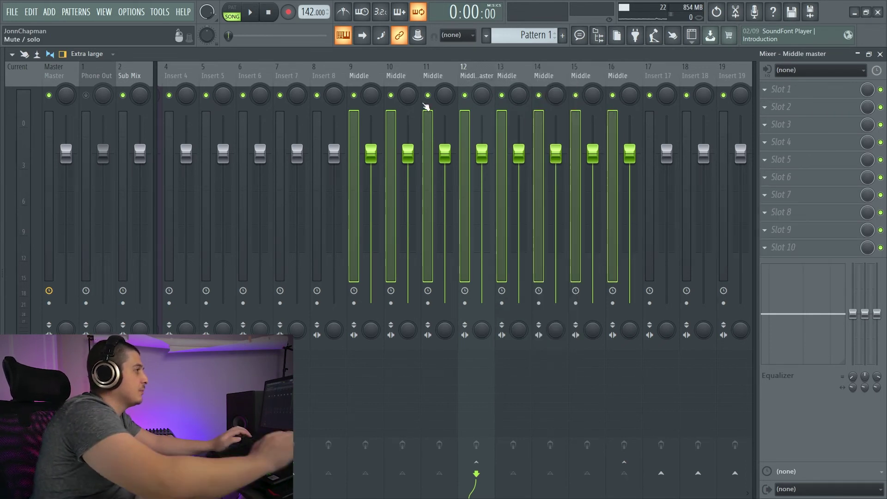
Step: Step through the mixer tracks of the Middle submix to examine how each one is routed to the master track
key("Right")
key("Right")
key("Right")
key("Right")
key("Right")
key("Right")
key("Right")
key("Right")
key("Right")
key("Right")
key("Right")
key("Right")
key("Right")
key("Right")
key("Right")
key("Right")
key("Right")
key("Right")
key("Right")
key("Right")
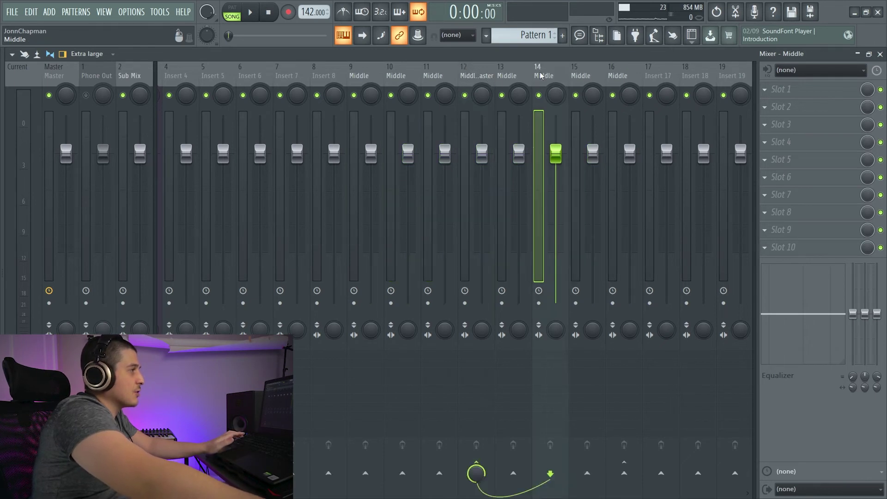
Step: Create a submix of mixer tracks 22 through 33 with track 22 as the submix master
left_click_drag(580, 72, 194, 105)
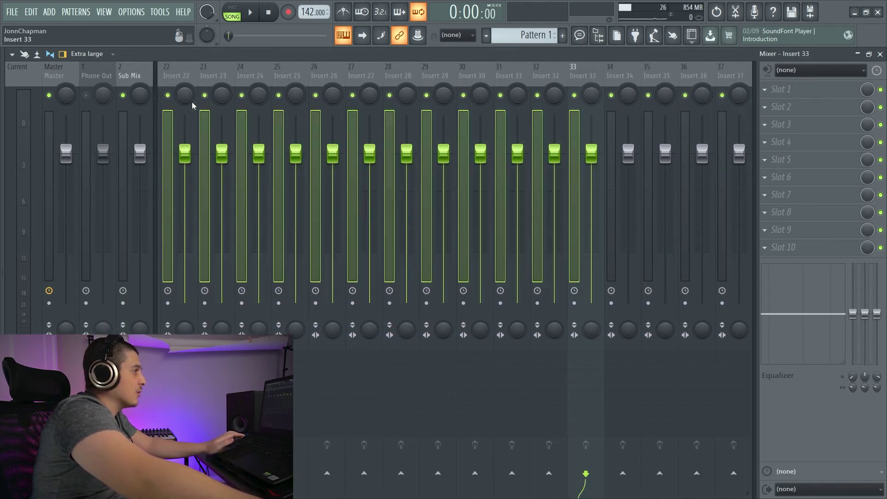
mouse_move(283, 493)
left_mouse_down()
mouse_move(293, 493)
mouse_move(267, 493)
left_mouse_up()
right_click(297, 81)
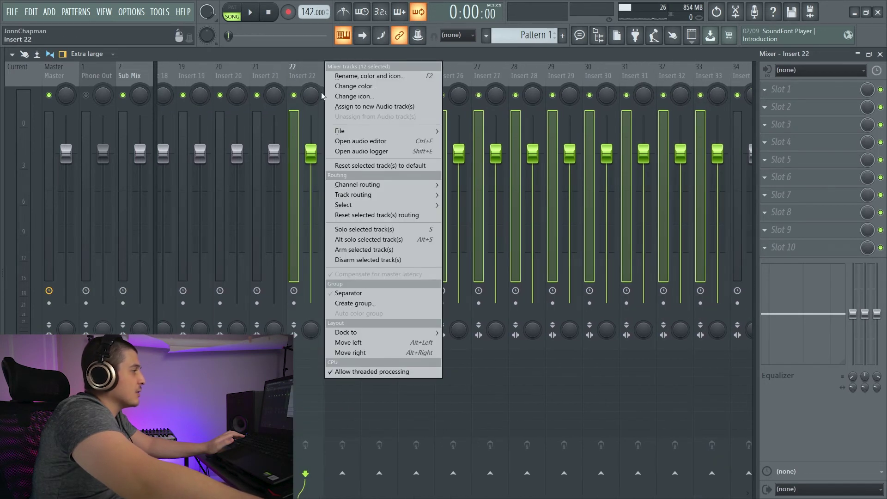
mouse_move(392, 196)
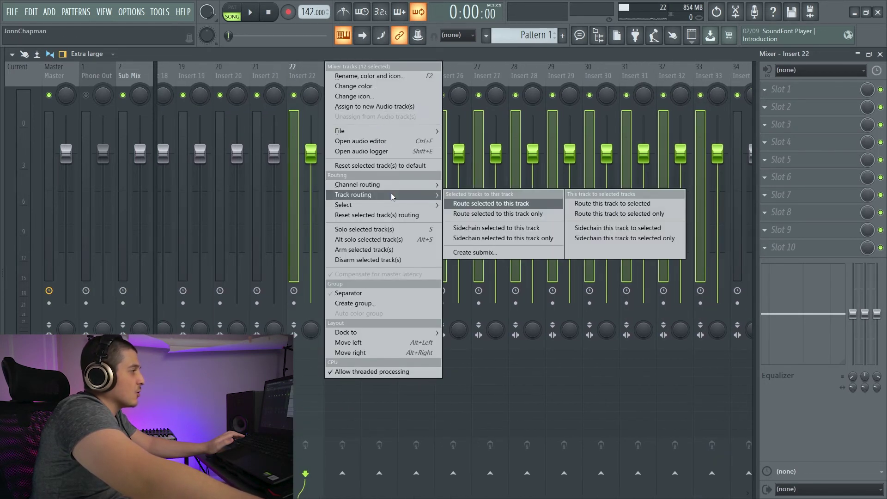
left_click(474, 253)
type("S")
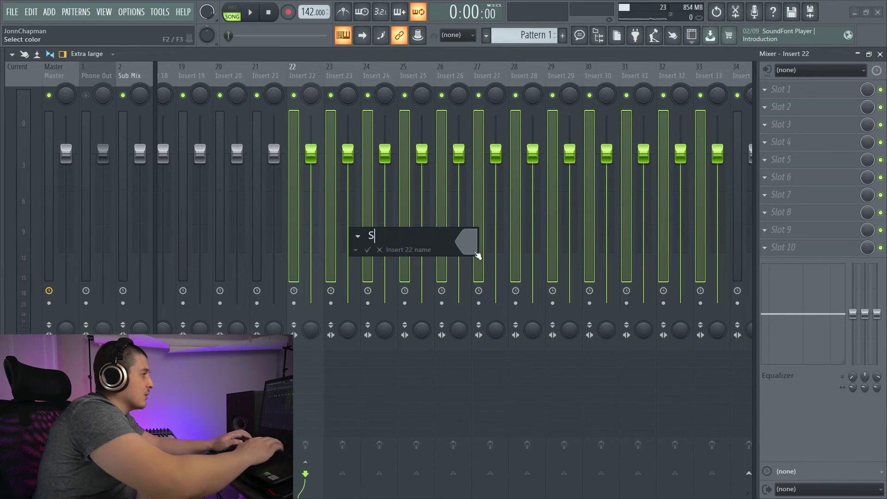
key("Return")
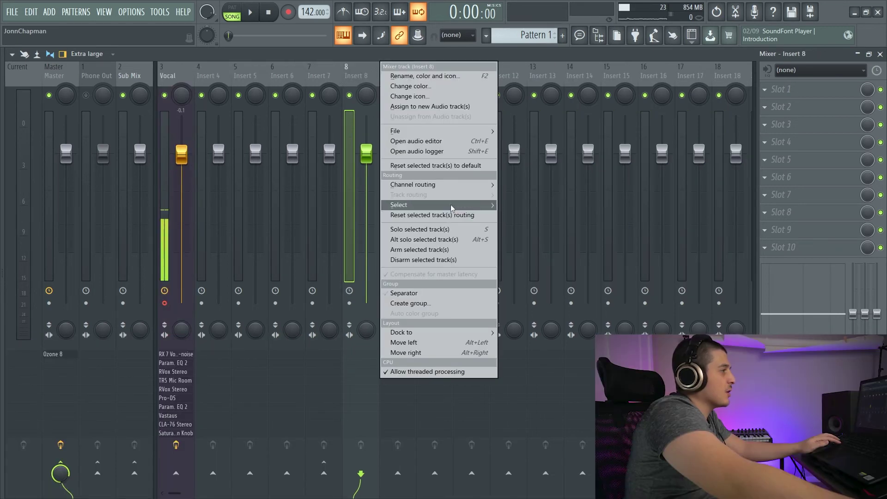
Step: Select the channels routed to mixer track 8, and select the tracks that track 8 is routed to
mouse_move(452, 206)
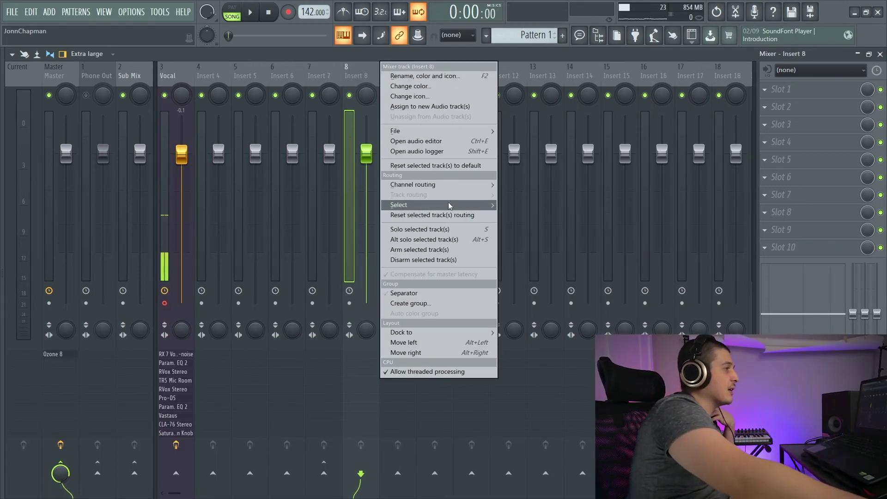
left_click(539, 205)
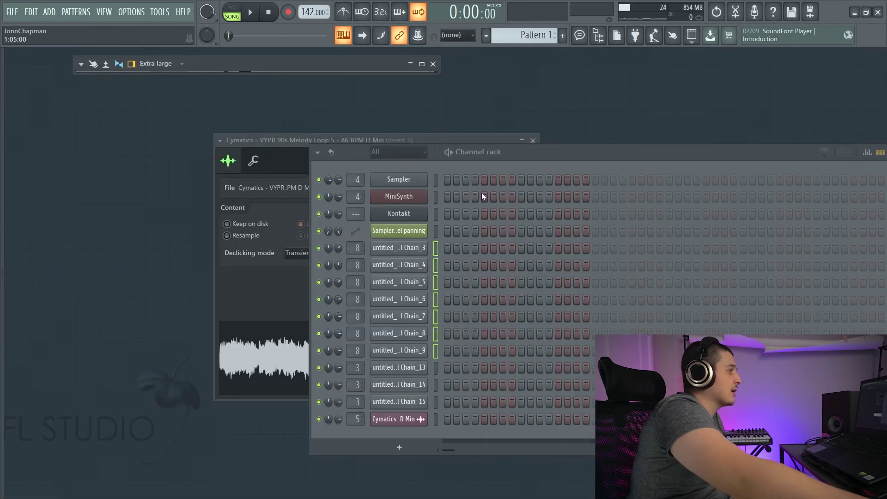
left_click_drag(545, 153, 419, 131)
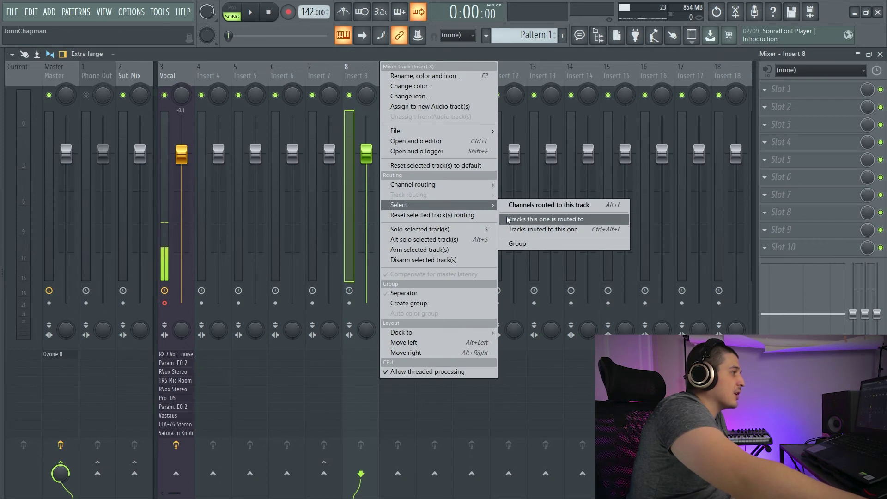
left_click(558, 222)
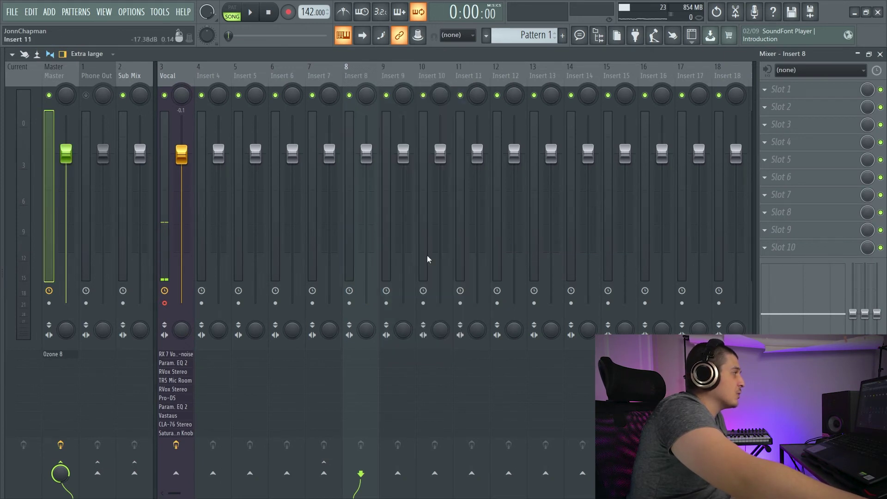
Step: Select all mixer tracks that are routed to the Sub Mix track
right_click(365, 74)
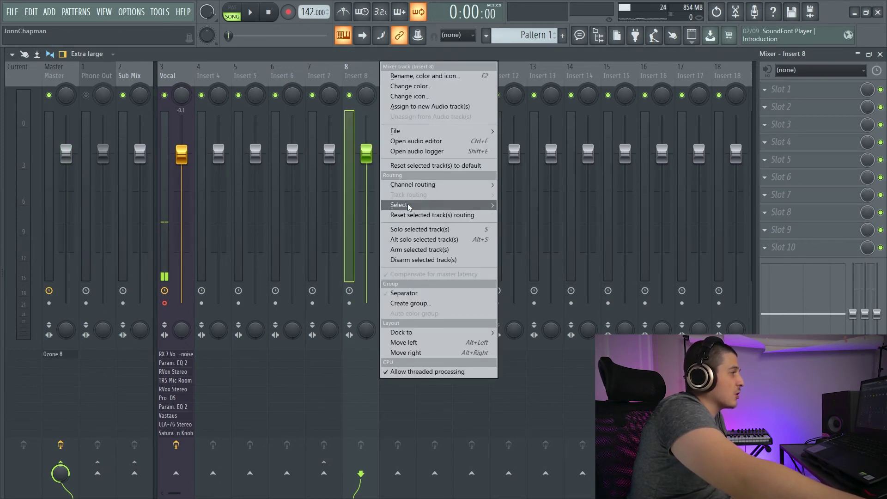
mouse_move(481, 205)
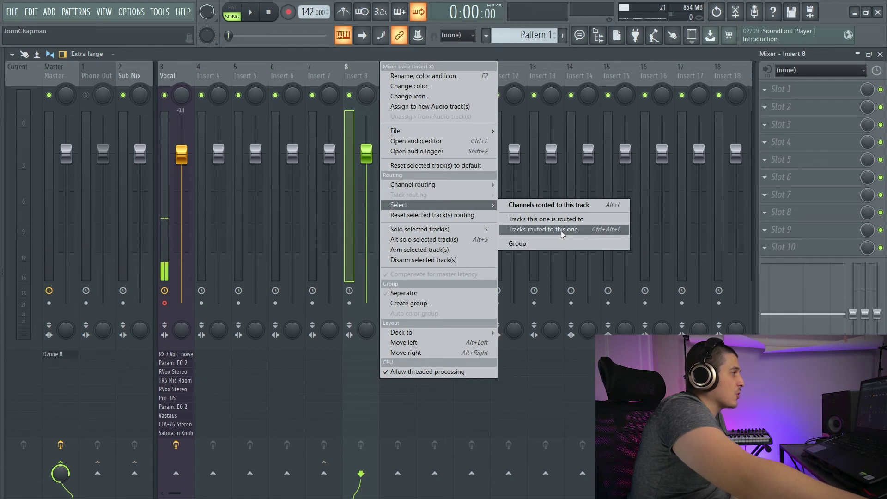
right_click(131, 84)
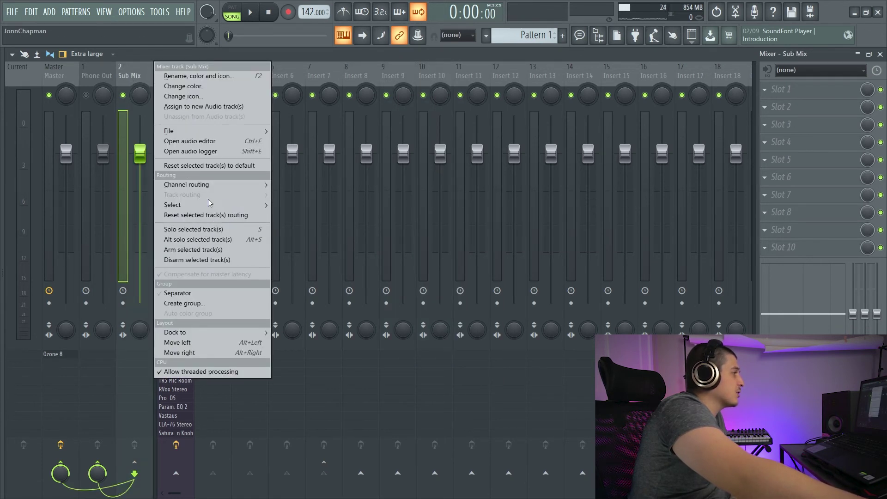
mouse_move(209, 204)
left_click(341, 230)
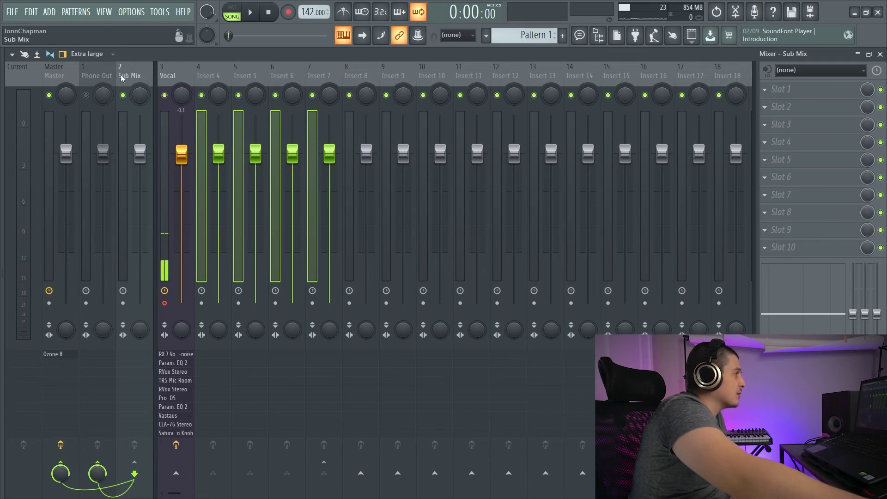
Step: Create a group from mixer tracks 8 through 16 and name it group
right_click(373, 77)
mouse_move(475, 204)
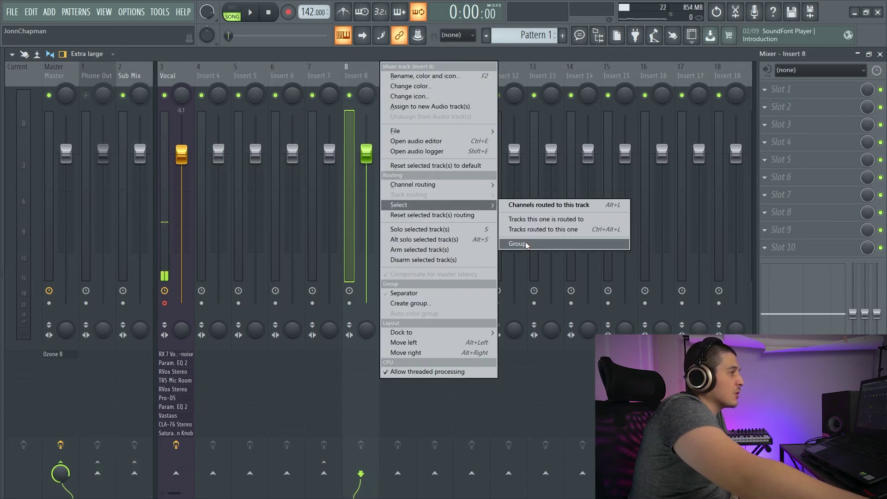
left_click(340, 78)
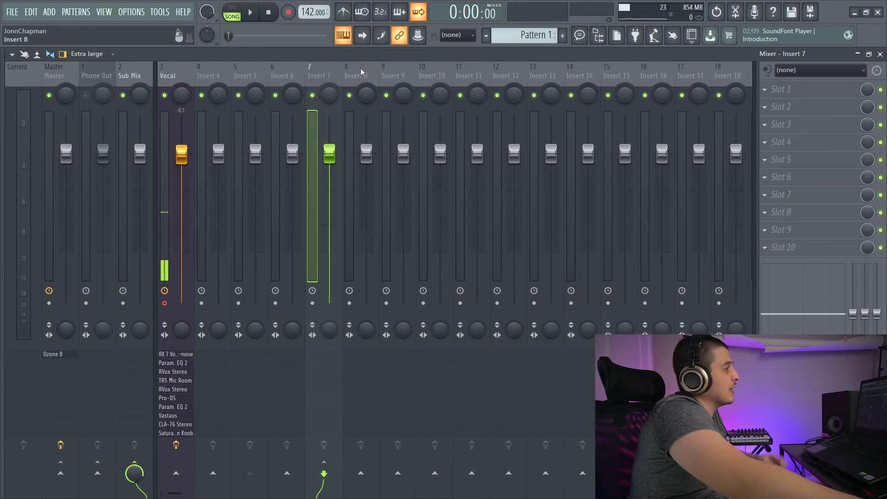
left_click_drag(345, 79, 656, 74)
right_click(526, 70)
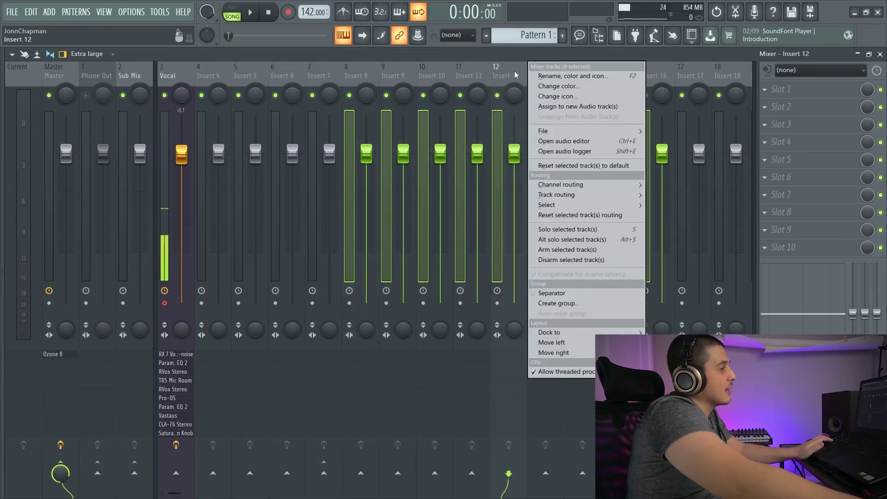
left_click(590, 304)
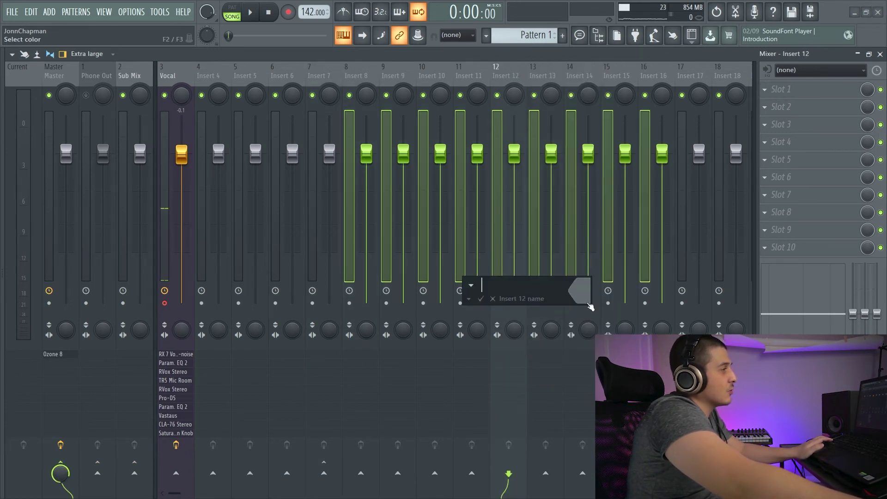
type("gourp")
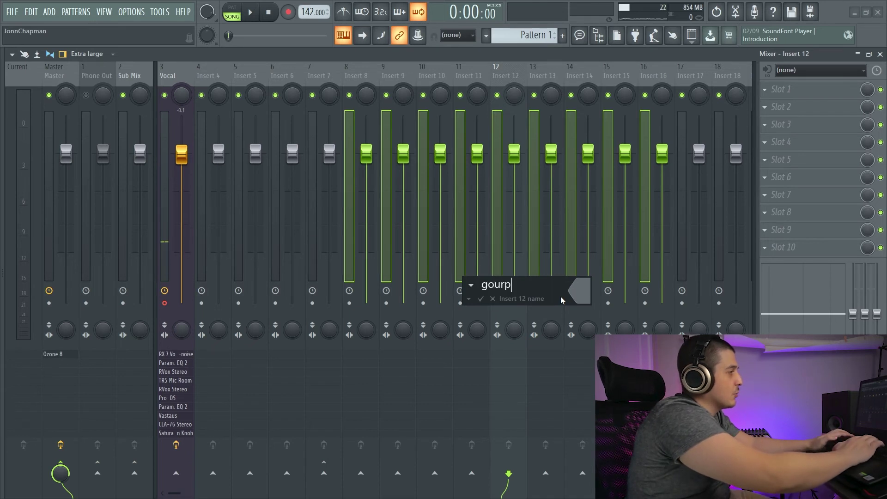
key("BackSpace")
key("BackSpace")
type("roup")
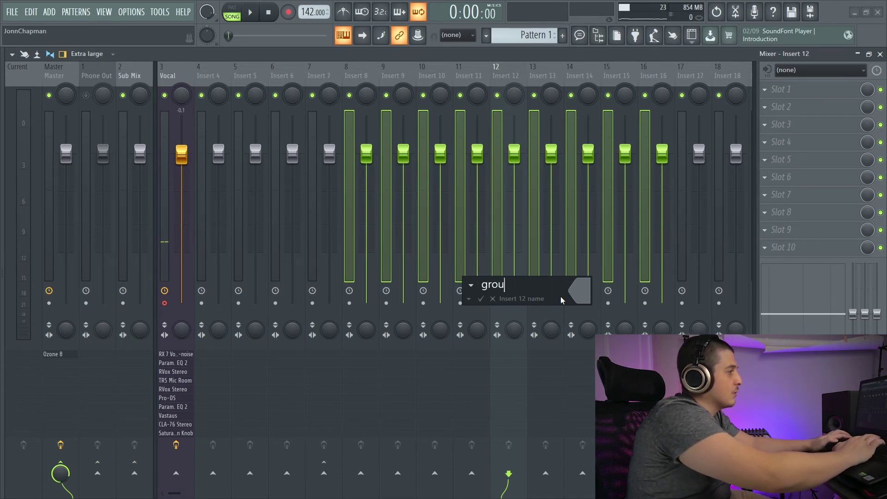
key("Return")
Step: Select every track in the new group starting from mixer track 8
left_click(605, 91)
right_click(382, 69)
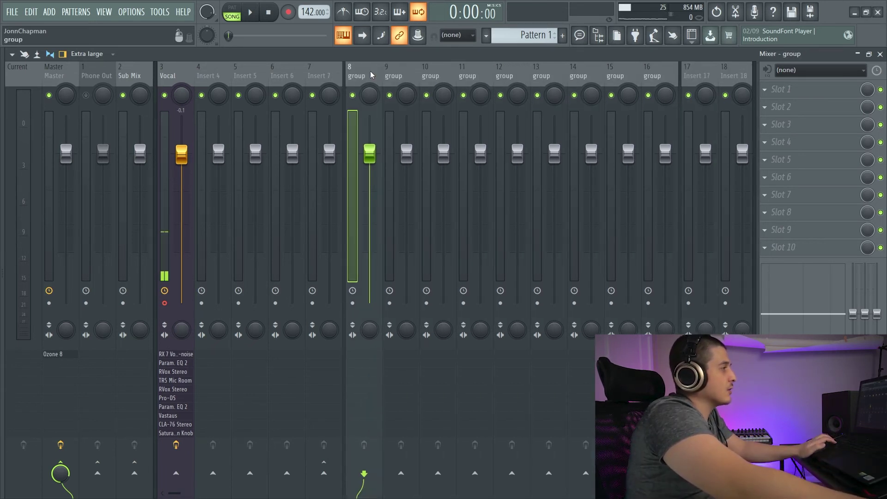
mouse_move(425, 208)
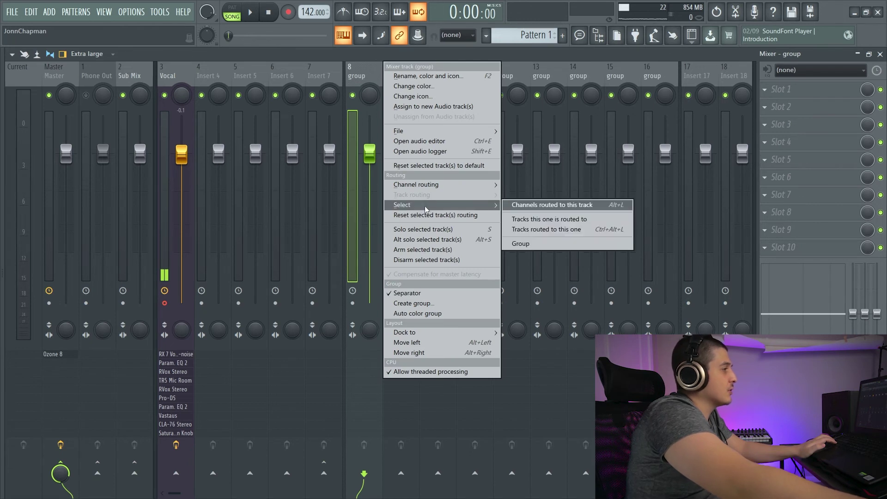
left_click(536, 244)
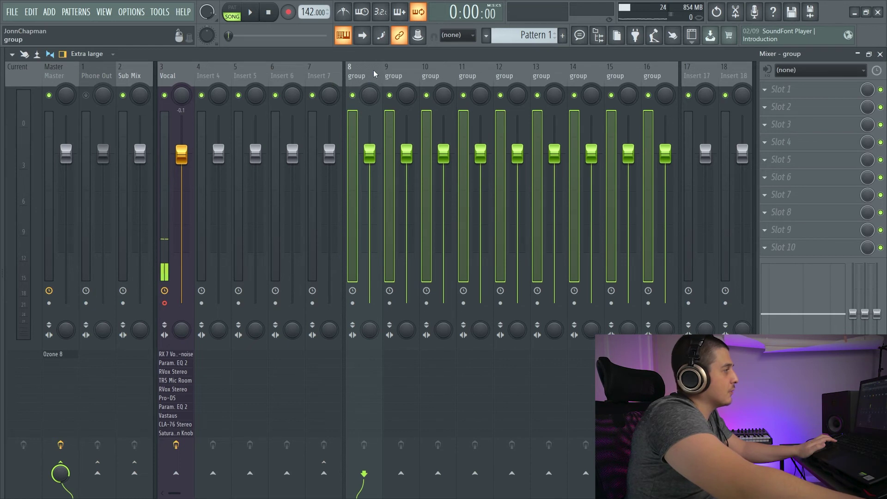
Step: Remove the separator at the start of the track 8 through 16 group and restore the group's separators
right_click(371, 75)
left_click(422, 296)
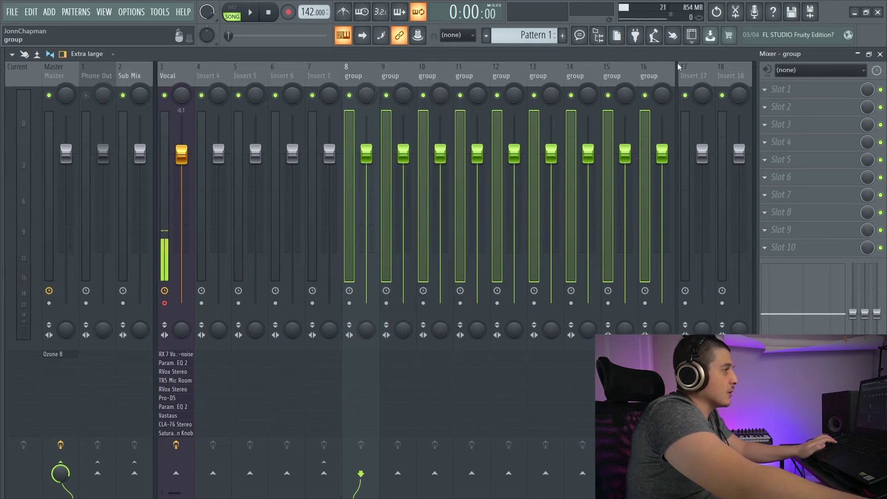
left_click(689, 74)
right_click(688, 74)
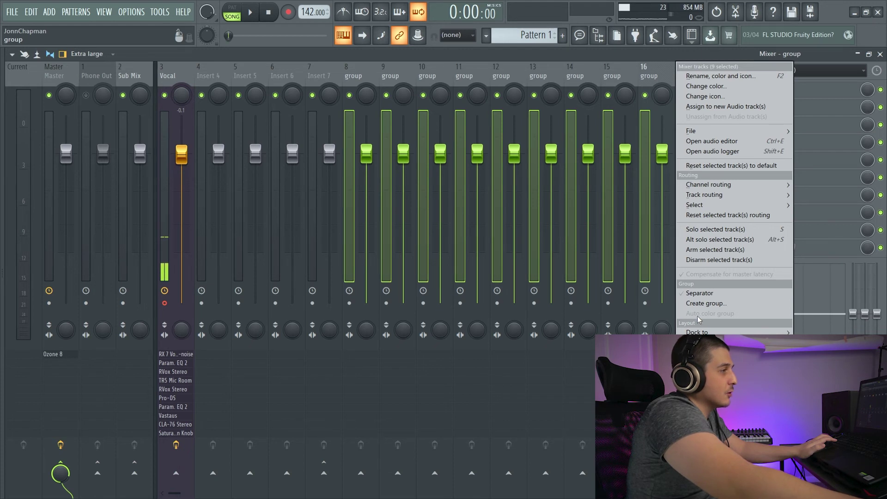
left_click(706, 303)
left_click(359, 77)
right_click(359, 77)
left_click(410, 297)
left_click_drag(353, 76, 645, 76)
right_click(644, 66)
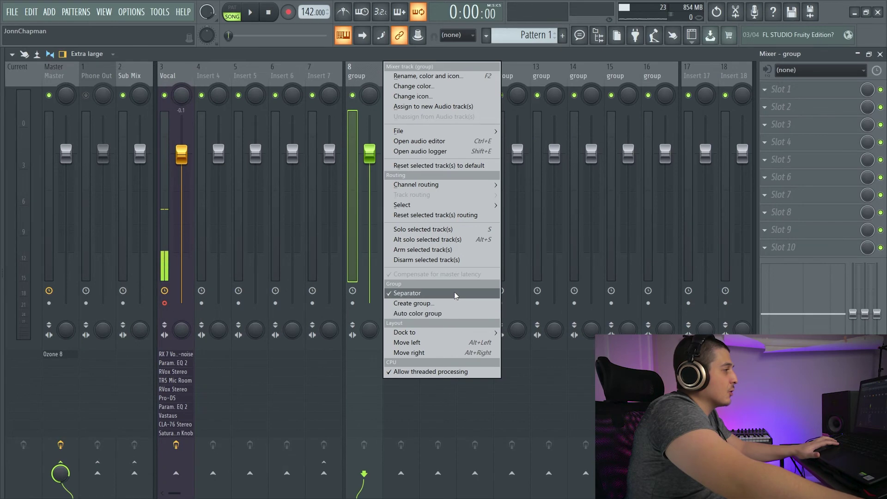
Step: Change the color of mixer track 8 to Cadet Blue, #559288
left_click(414, 86)
left_click(452, 125)
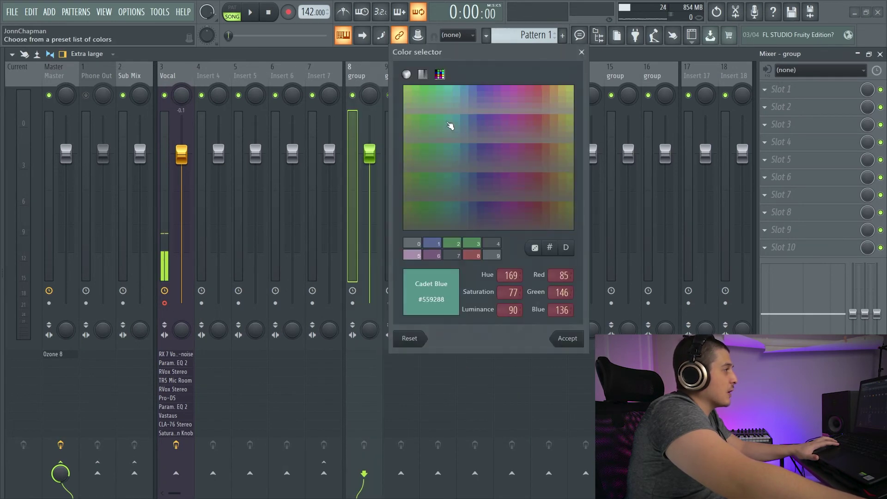
left_click(566, 342)
Step: Apply automatic group coloring based on mixer track 9
left_click(425, 81)
right_click(398, 75)
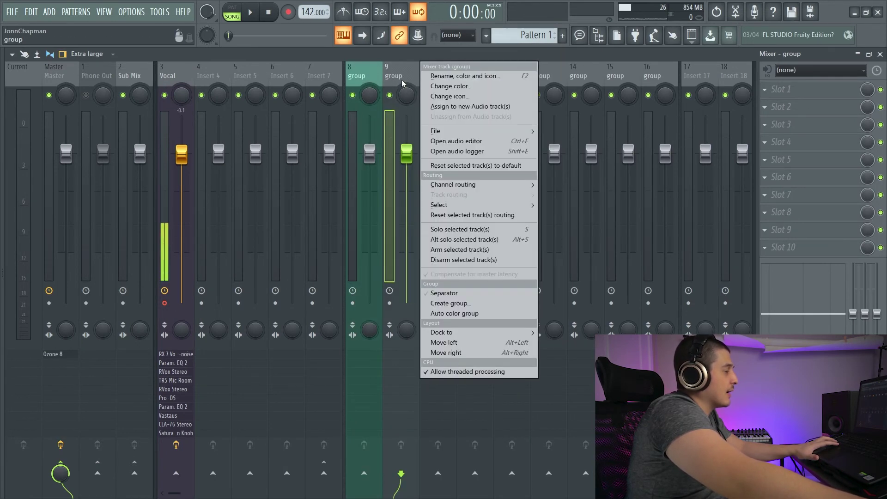
left_click(454, 304)
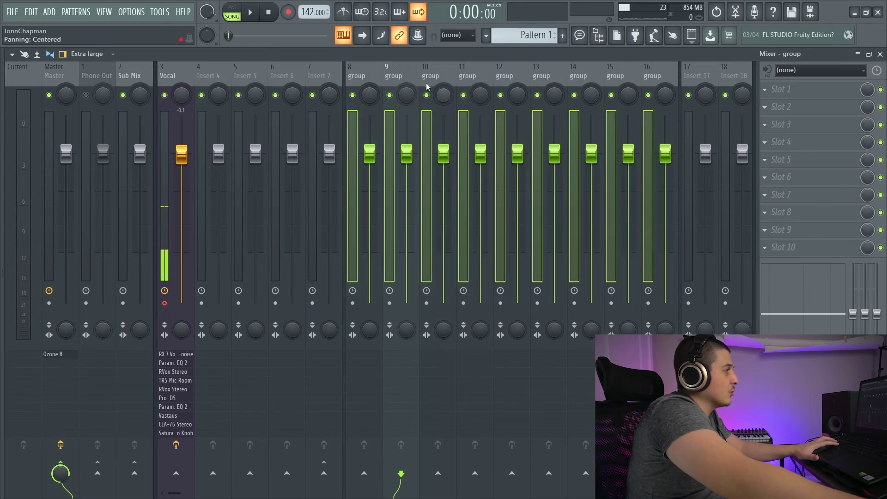
Step: Apply automatic group coloring based on mixer track 8 so tracks 8 through 16 share its color
left_click(369, 74)
right_click(372, 74)
left_click(428, 315)
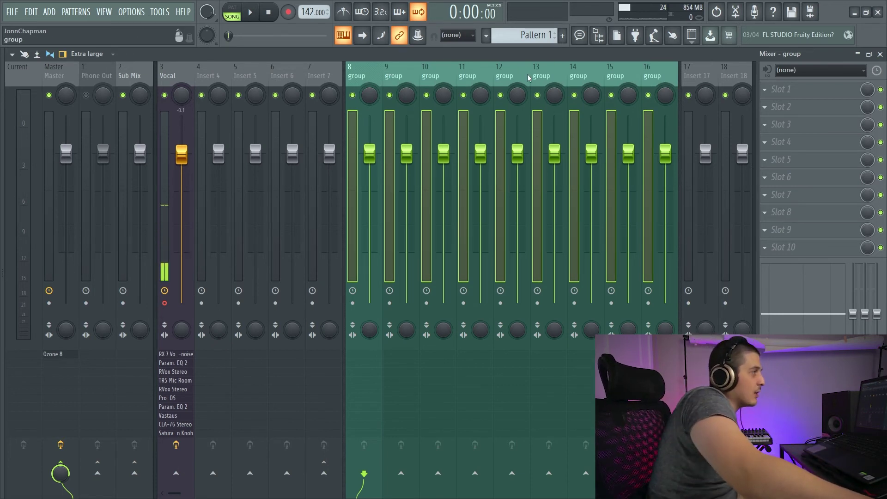
left_click(406, 72)
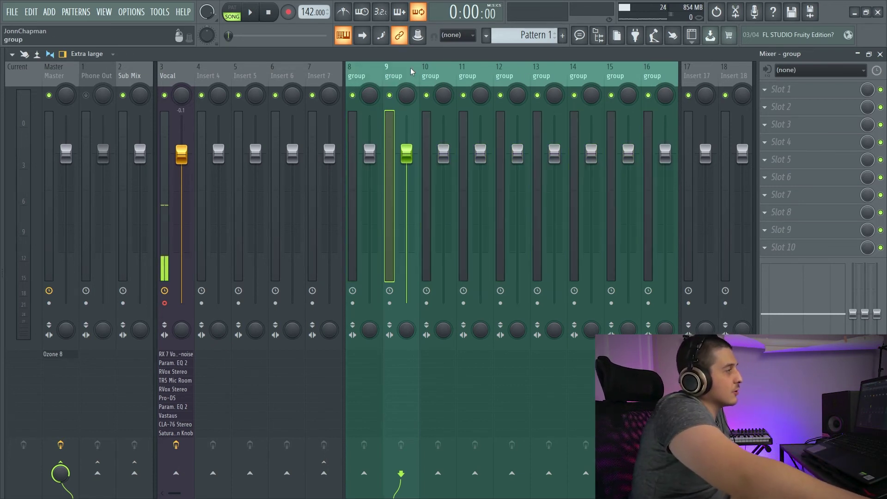
right_click(378, 75)
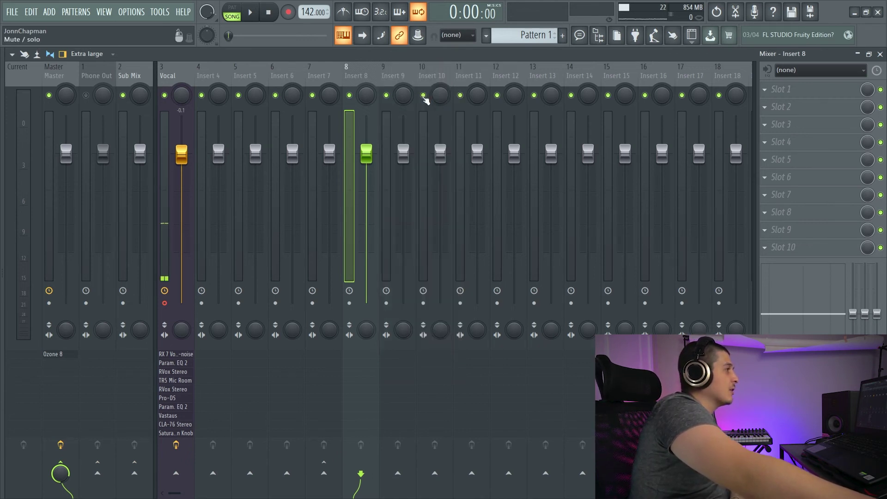
Step: Toggle solo on and off for mixer track 10, and solo mixer tracks 8 through 13 together
right_click(423, 95)
right_click(423, 97)
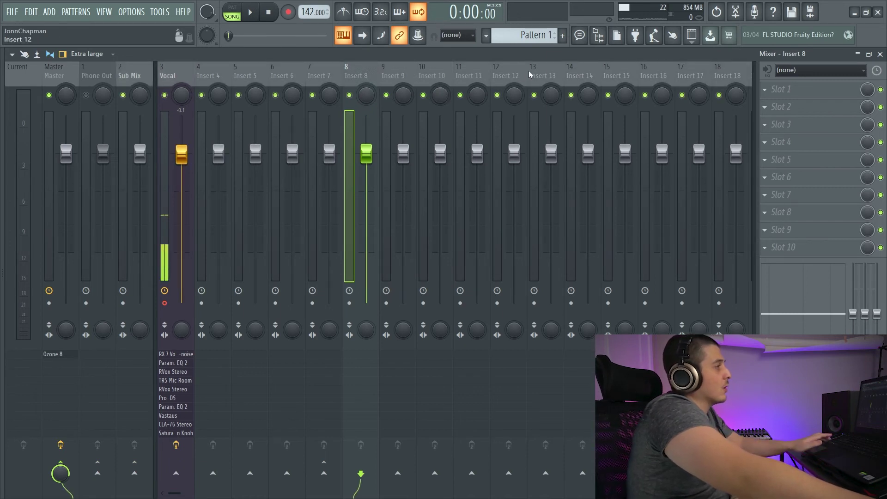
left_click(531, 75, "shift")
right_click(396, 75)
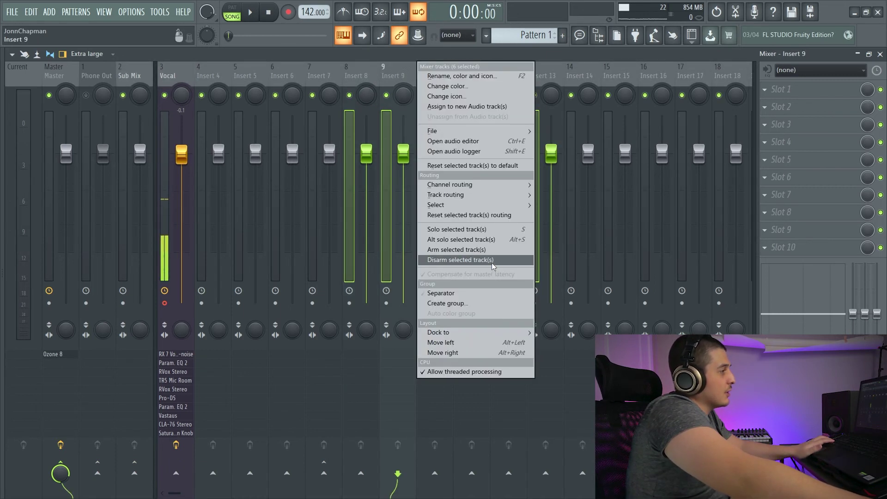
left_click(481, 233)
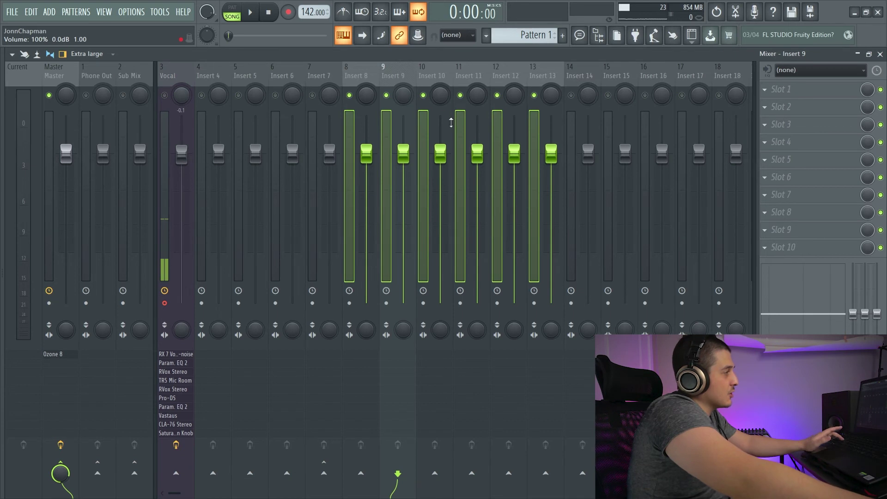
Step: Unsolo mixer tracks 8 through 13, review the alt solo command in the track options, and select only mixer track 8
key("s")
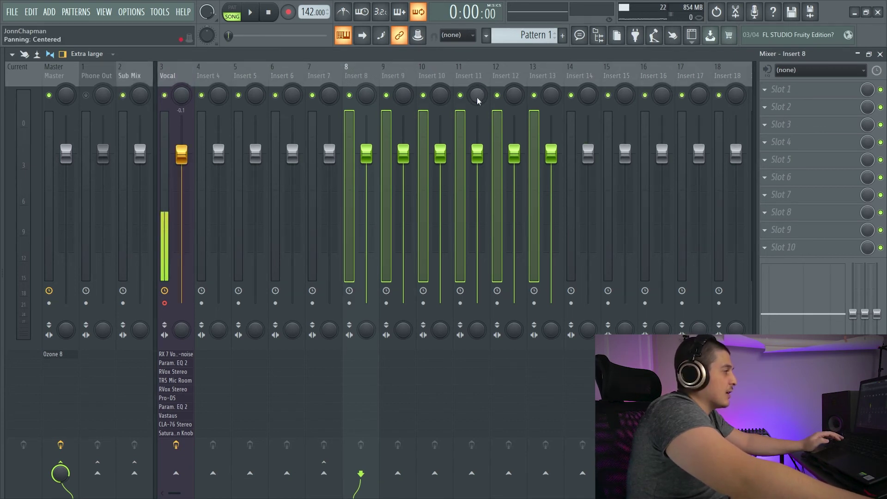
right_click(365, 75)
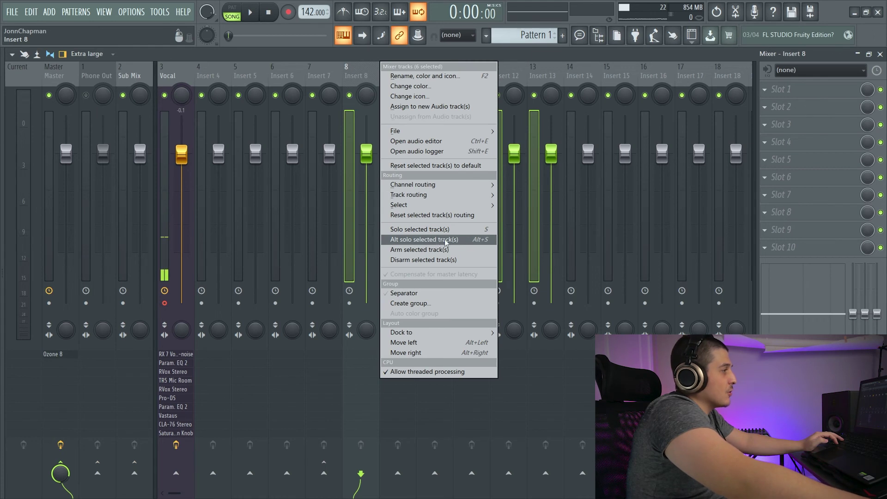
left_click(542, 58)
right_click(361, 75)
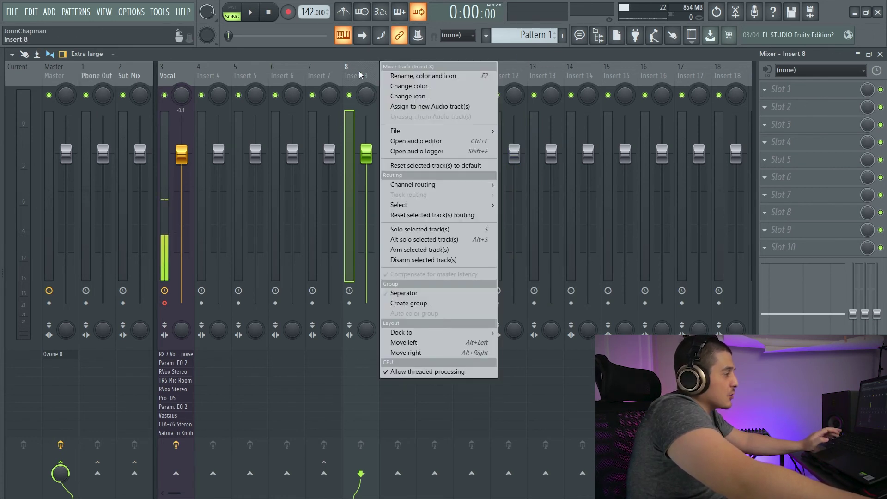
left_click(359, 72)
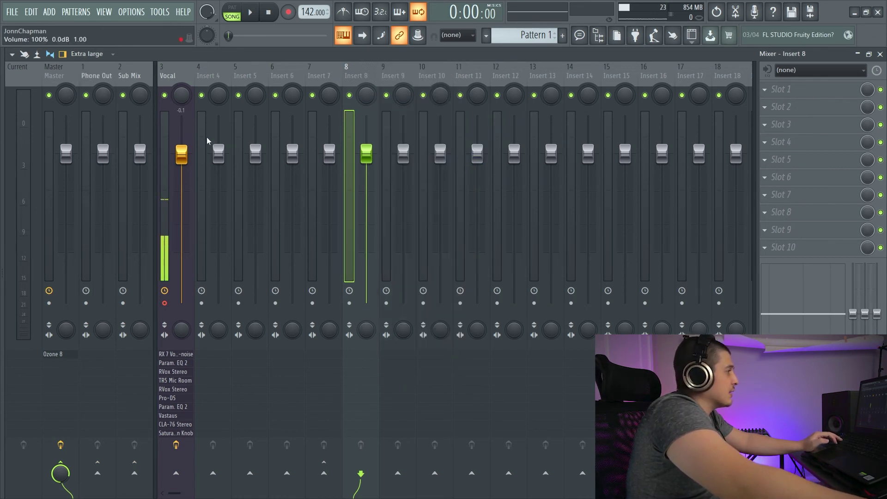
Step: Alt solo the Sub Mix track together with the tracks routed into it, and switch the solo off again
left_click(131, 76)
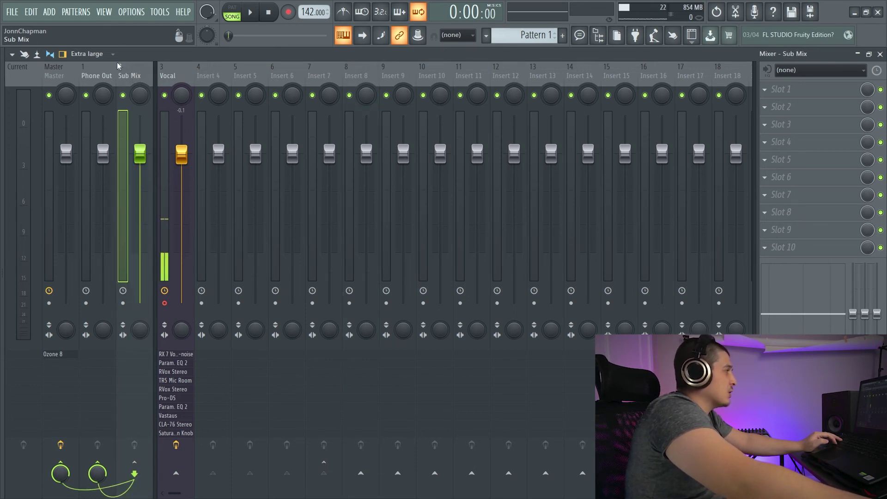
key("s")
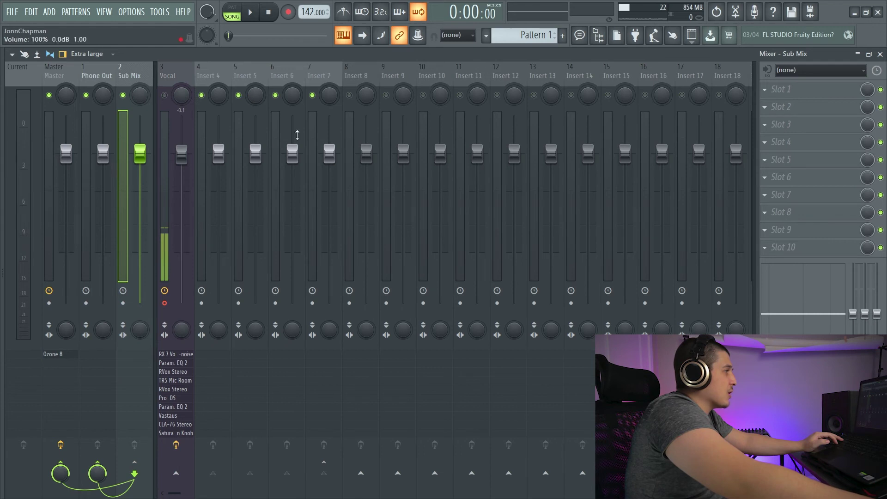
key("s")
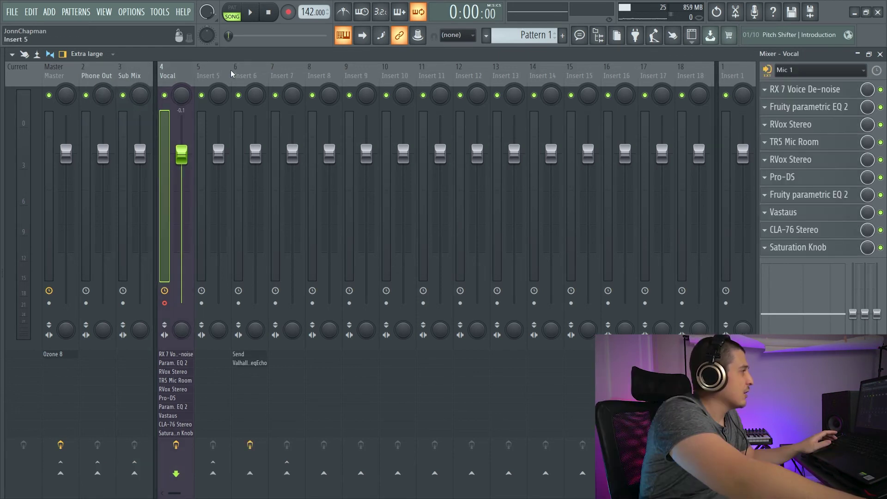
Step: Lock the Vocal track's mute state with mixer track 5 selected, and solo Sub Mix, Phone Out and Master in turn
left_click(233, 70)
left_click(213, 69)
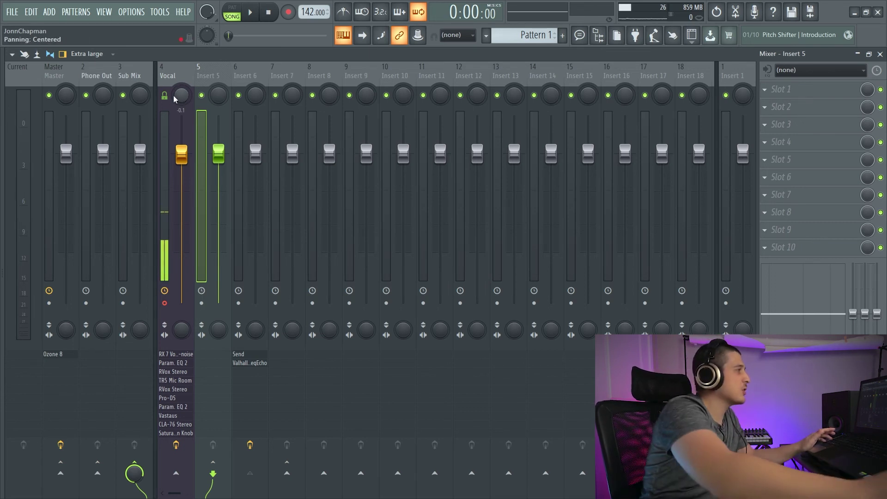
right_click(124, 97)
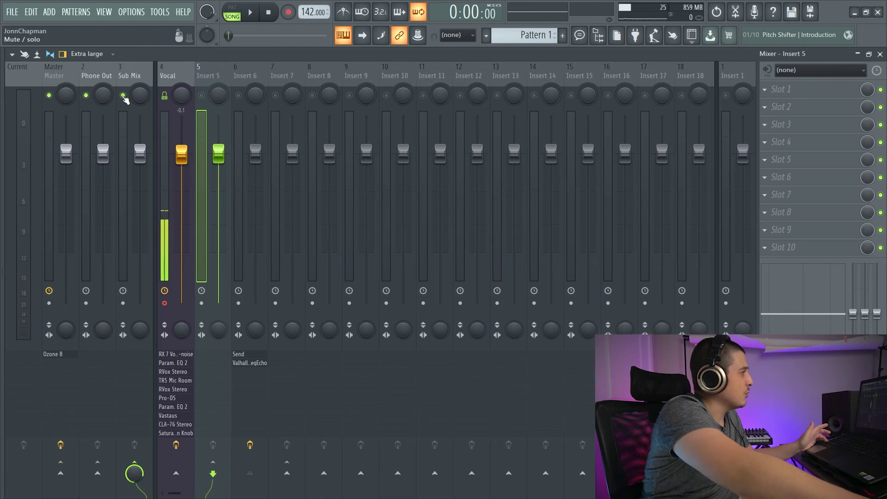
right_click(166, 96)
right_click(85, 95)
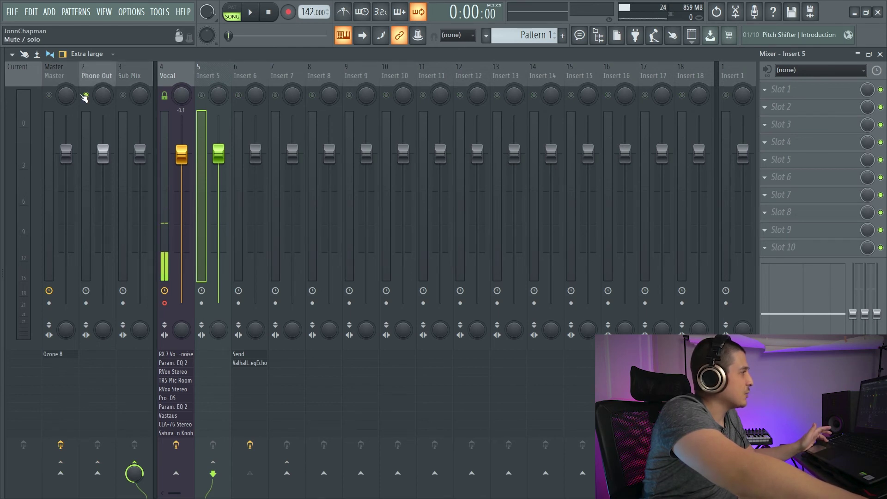
right_click(50, 96)
right_click(50, 96)
Step: Select the Vocal track and toggle solo on and off for mixer track 9 while the Vocal track is locked
left_click(253, 76)
left_click(292, 75)
left_click(250, 76)
left_click(212, 79)
left_click(169, 79)
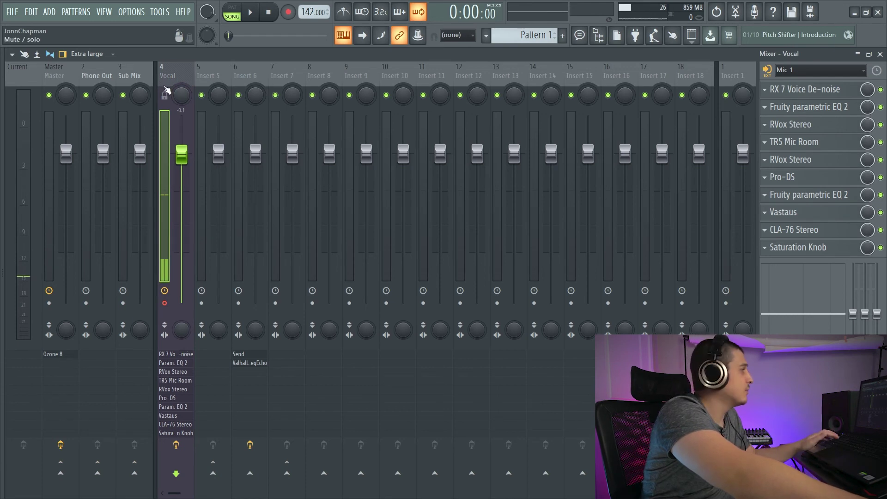
right_click(349, 96)
right_click(349, 96)
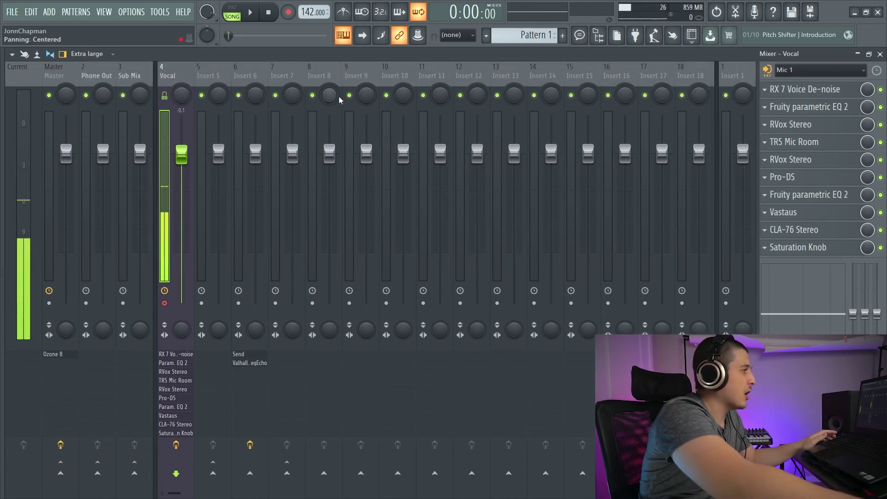
left_click(350, 95, "shift")
left_click(497, 96, "shift")
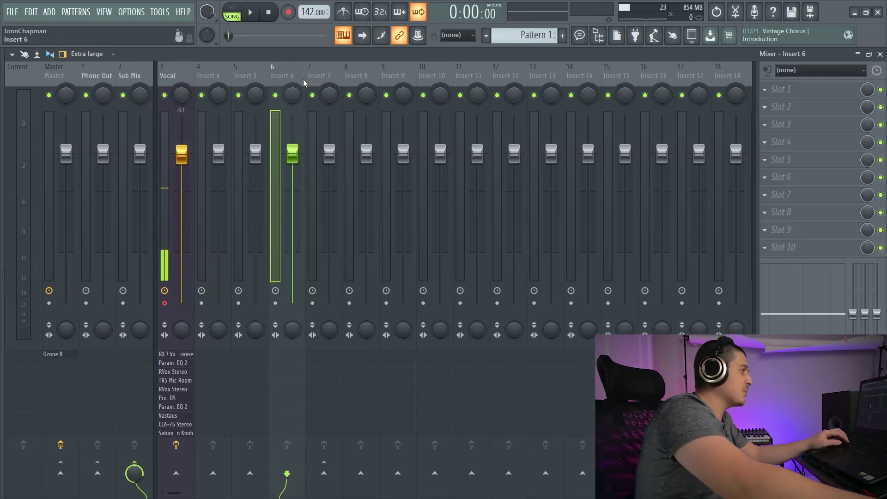
Step: Mute mixer tracks 8, 11, 12 and 13
left_click(350, 95)
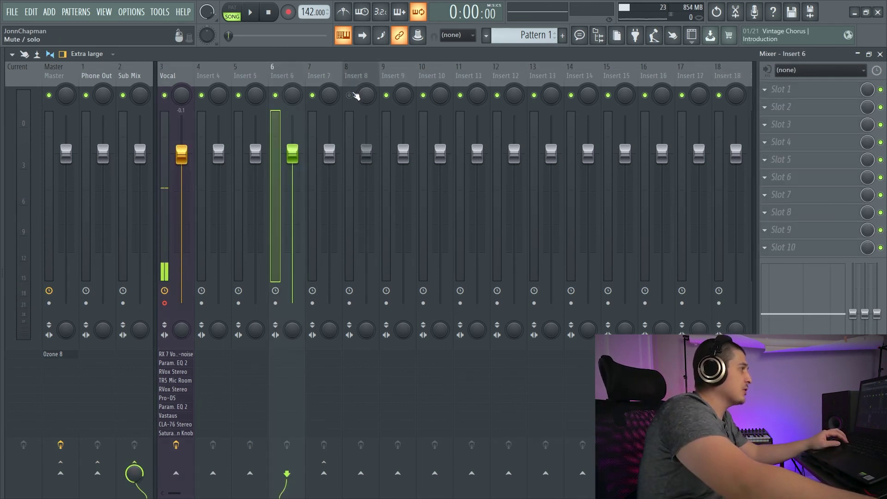
left_click(460, 95)
left_click(497, 96)
left_click(534, 95)
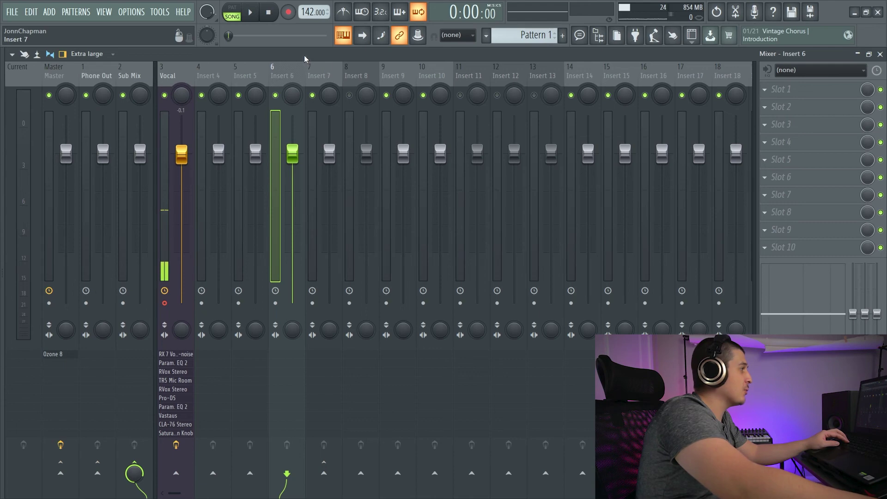
Step: Review the "Restore previous state after solo" option in the general settings, and toggle solo on and off for mixer track 6
left_click(138, 13)
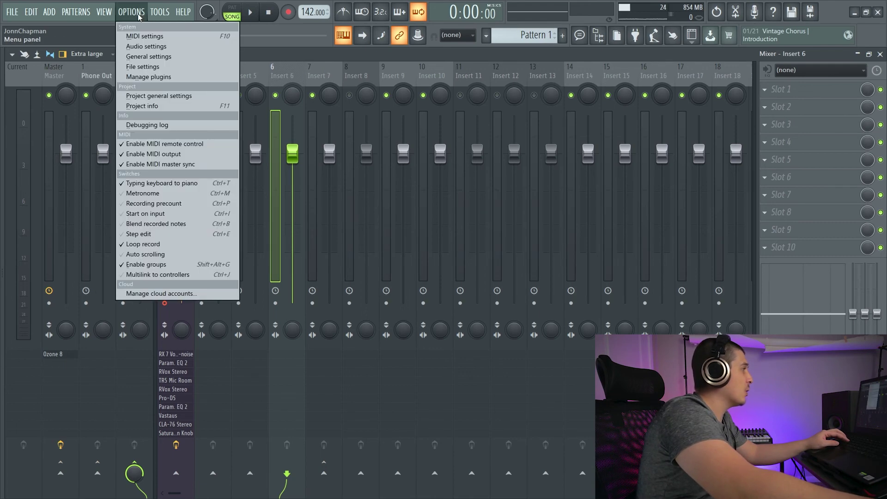
left_click(162, 58)
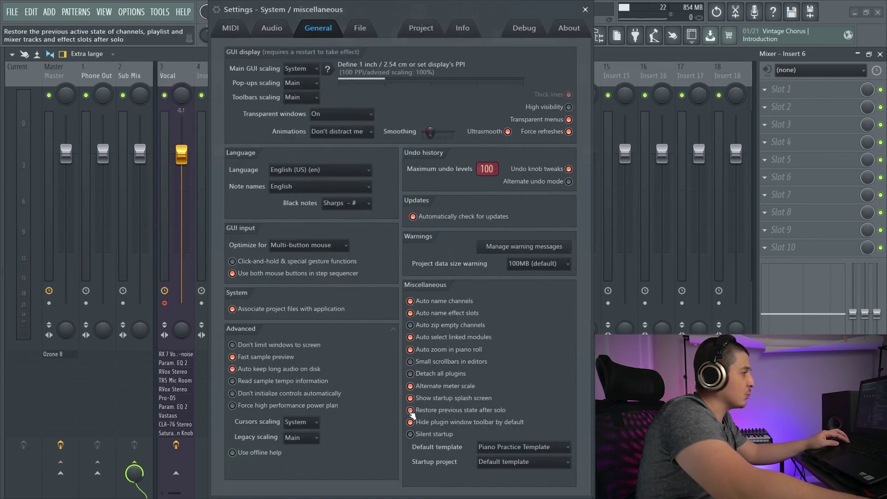
left_click(586, 9)
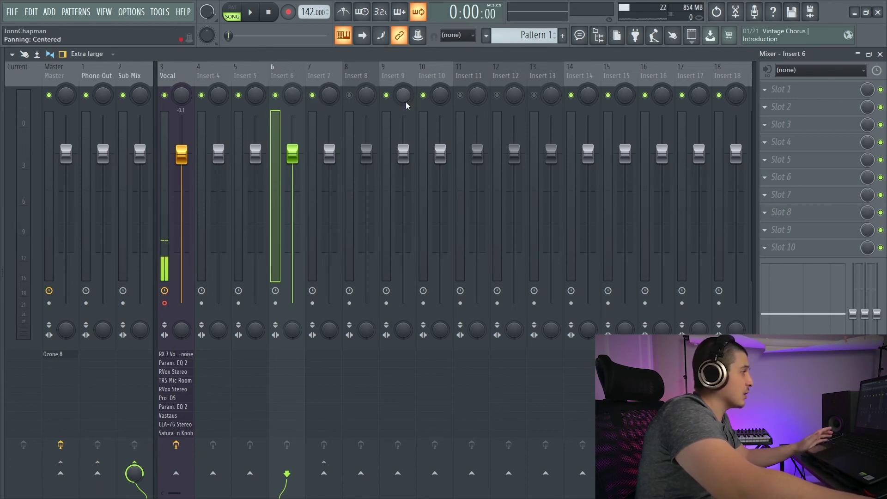
right_click(278, 96)
right_click(279, 97)
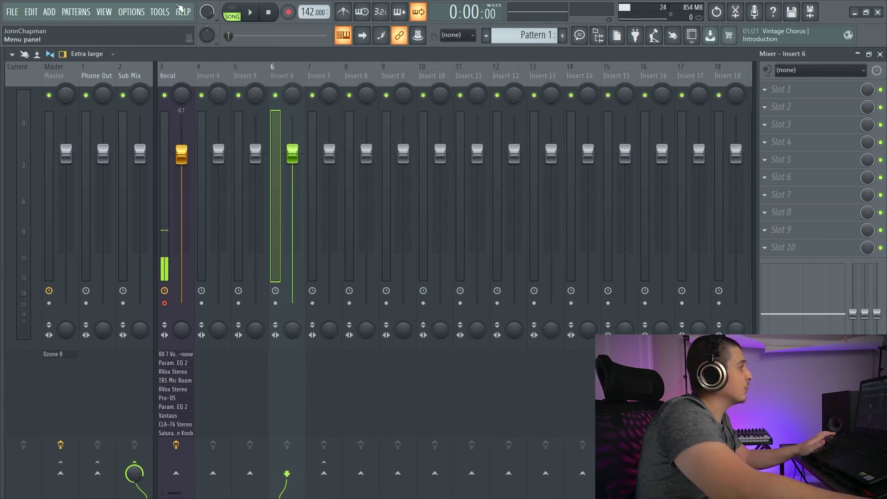
Step: Arm mixer track 6 for recording from its track options and disarm it again
right_click(279, 76)
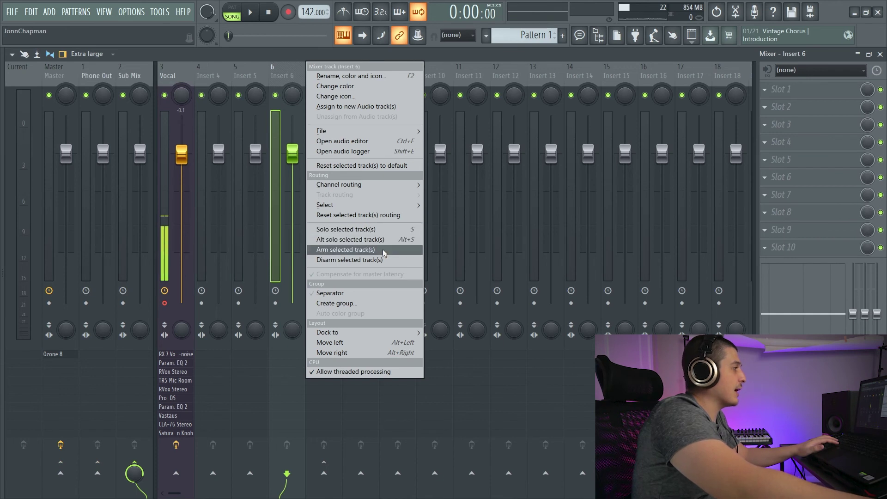
left_click(346, 250)
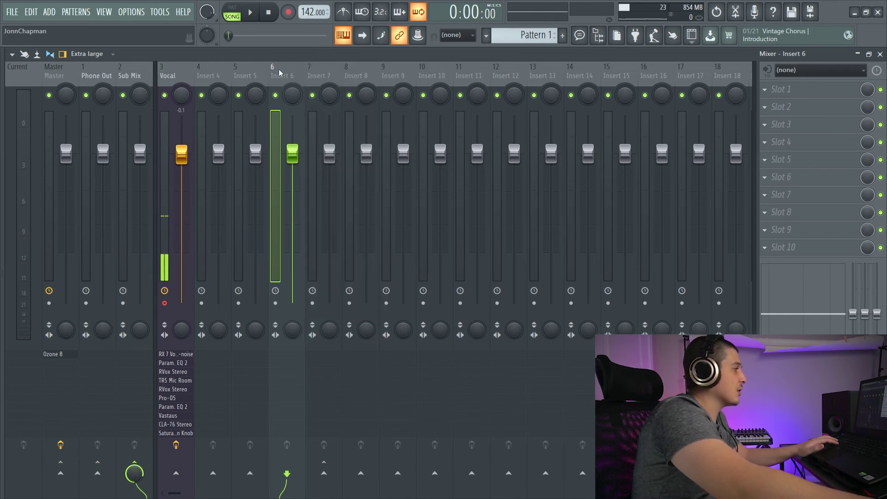
left_click(279, 306)
Step: Select mixer tracks 6 through 13, arm all of them for recording together, and disarm the whole selection
left_click_drag(297, 81, 546, 110)
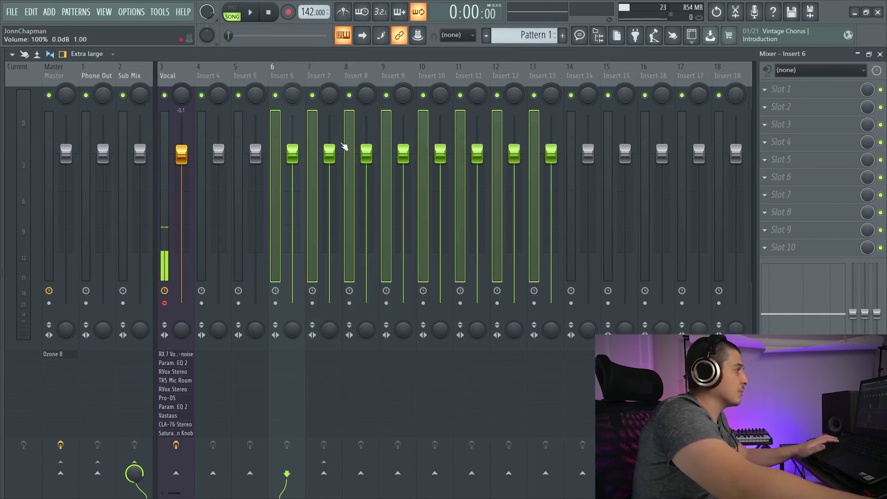
right_click(291, 77)
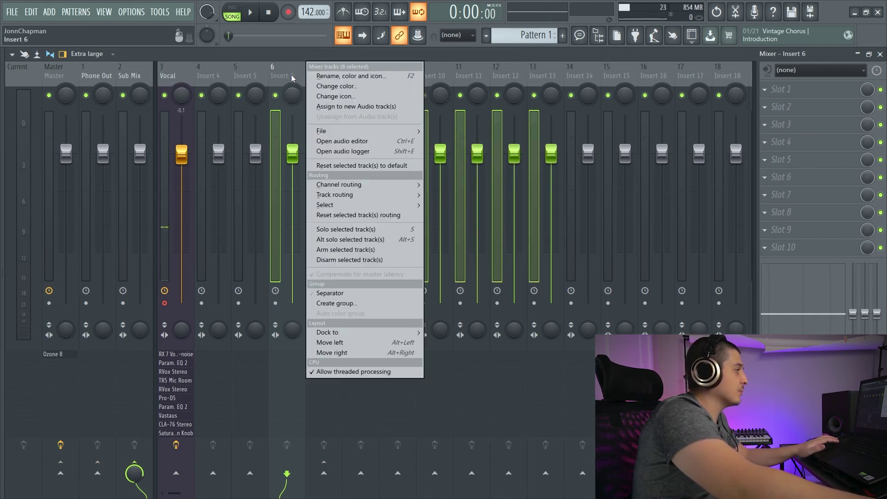
left_click(348, 250)
right_click(290, 83)
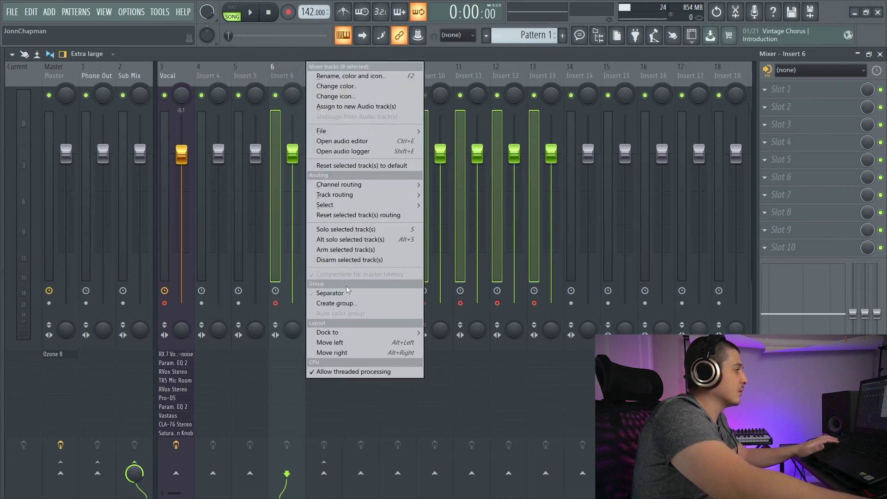
left_click(349, 261)
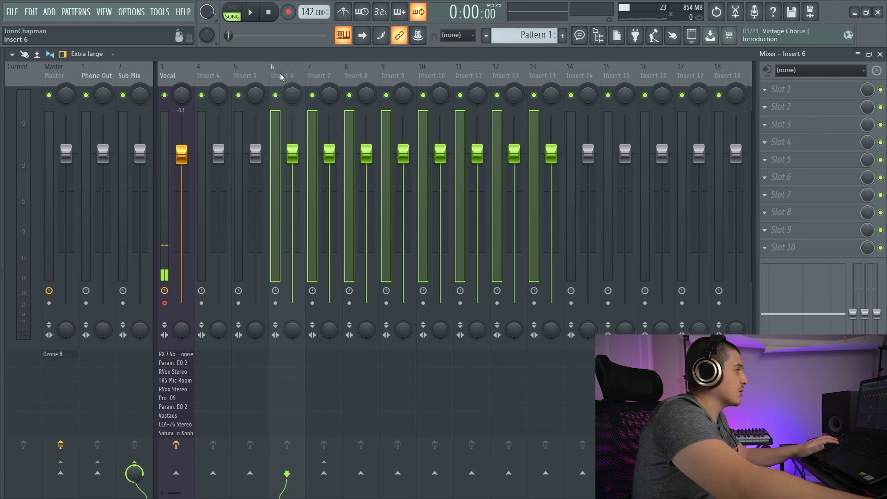
Step: Examine the docking options of mixer track 6 and the separately docked Master, Phone Out and Sub Mix tracks
left_click(284, 76)
right_click(285, 75)
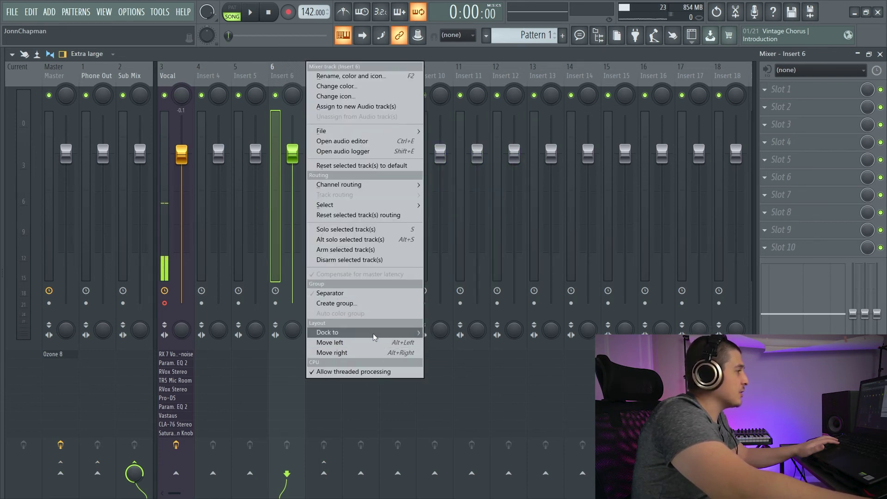
left_click(210, 76)
left_click(123, 74)
left_click(103, 75)
left_click(55, 76)
left_click(98, 76)
left_click(129, 75)
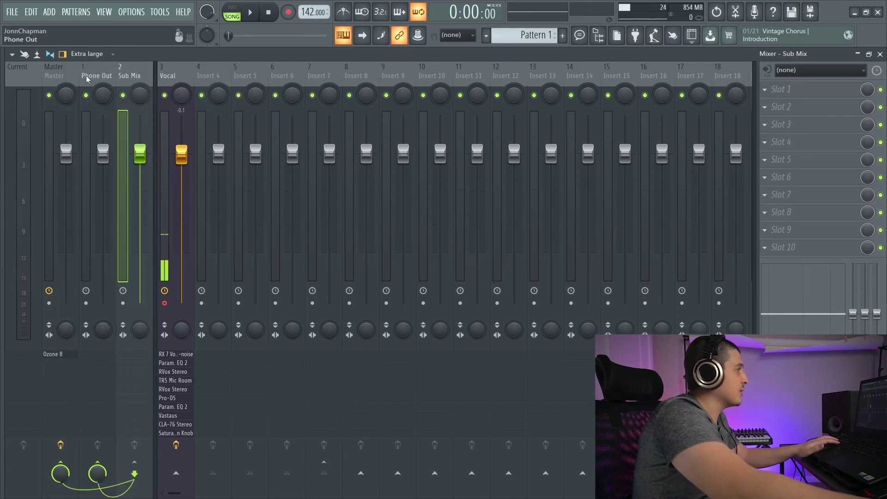
left_click(111, 76)
left_click(121, 76)
left_click(114, 78)
Step: Move mixer track 6 one position to the right and dock it to the mixer's right section
right_click(287, 74)
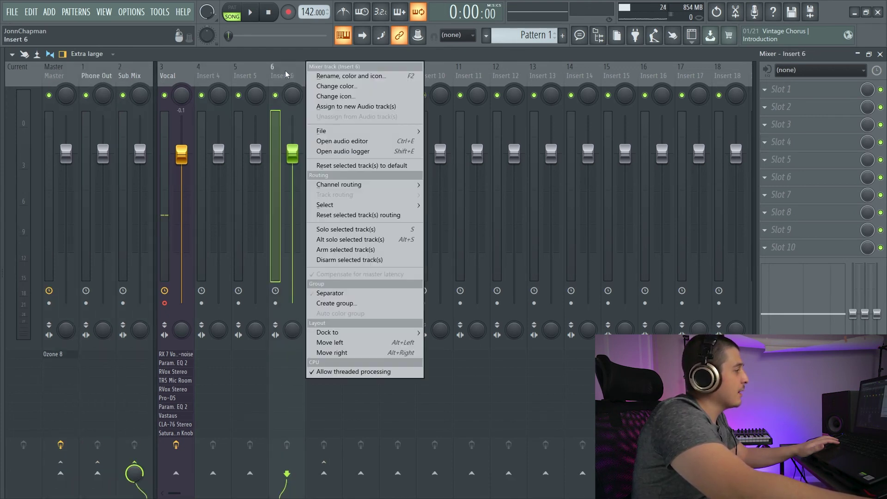
left_click(362, 353)
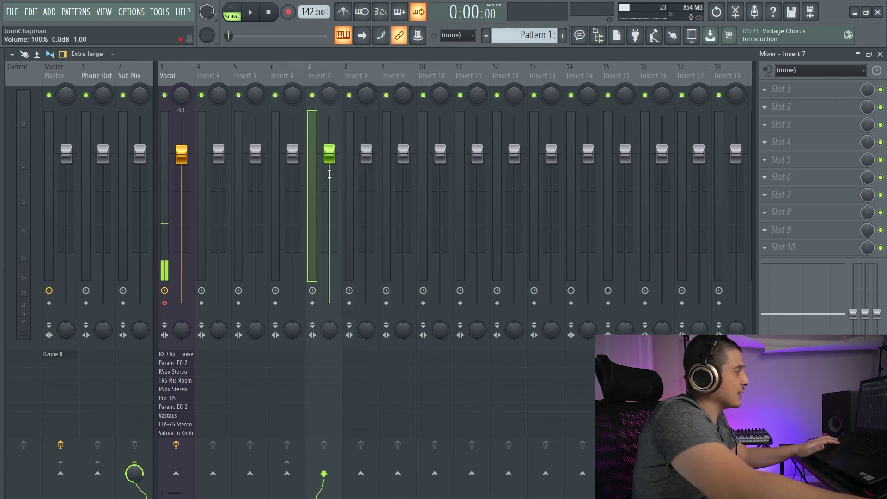
right_click(326, 71)
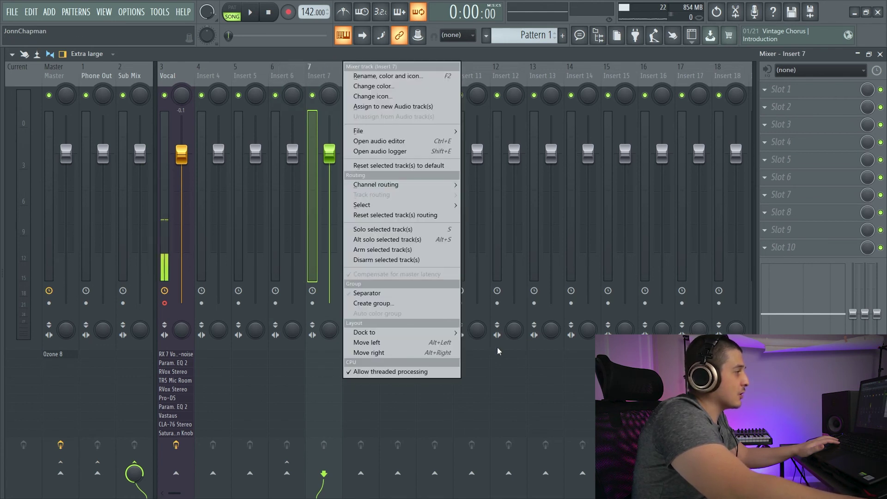
mouse_move(444, 333)
left_click(475, 353)
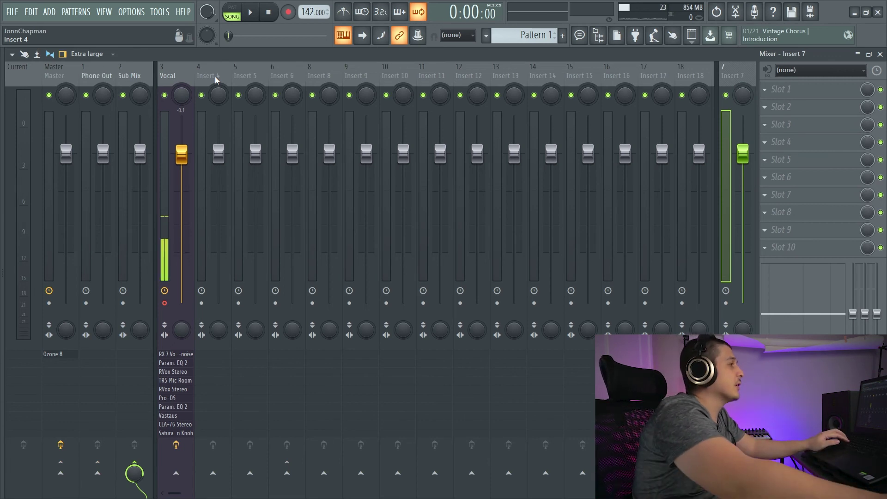
Step: Reselect the right-docked mixer track 7 and move it one position to the left
left_click(321, 79)
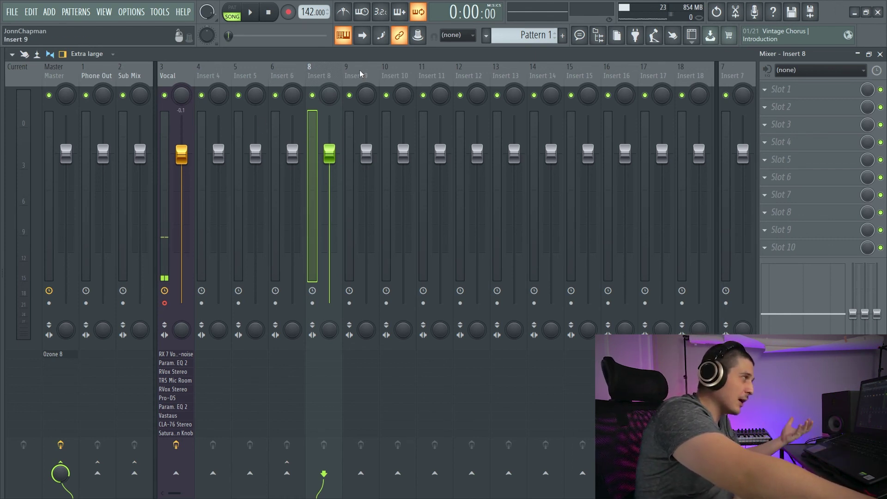
right_click(330, 71)
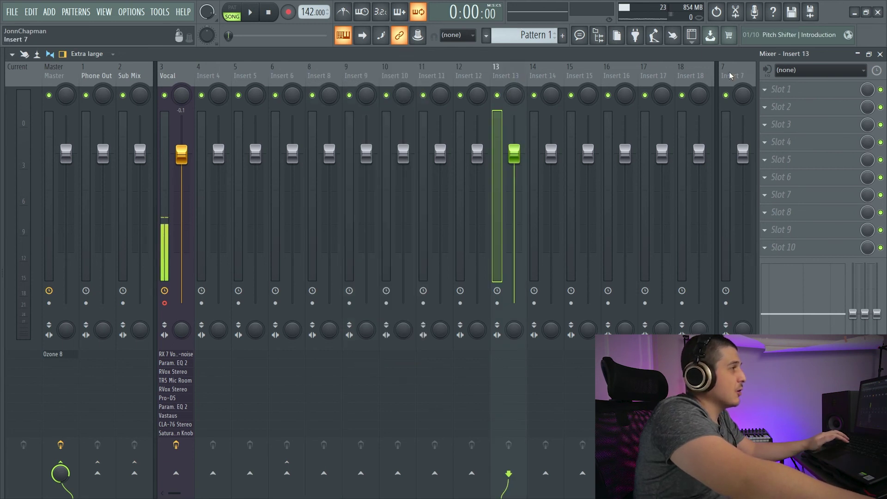
left_click(740, 79)
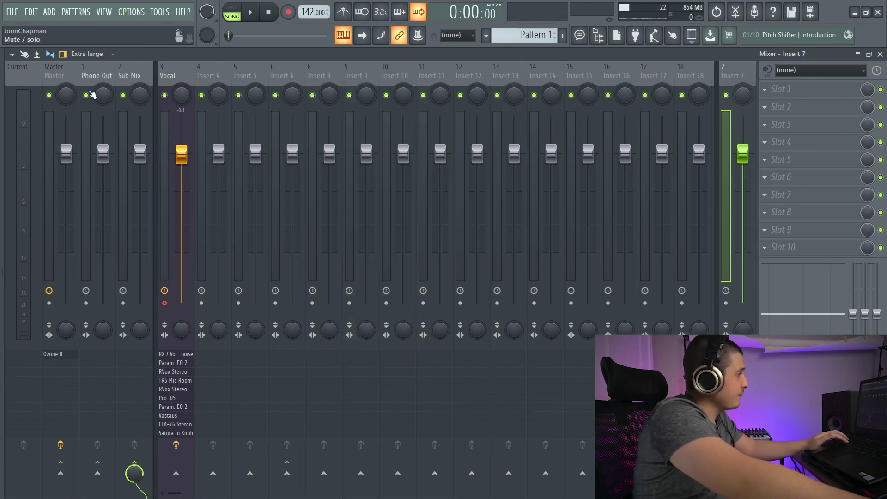
left_click(291, 82)
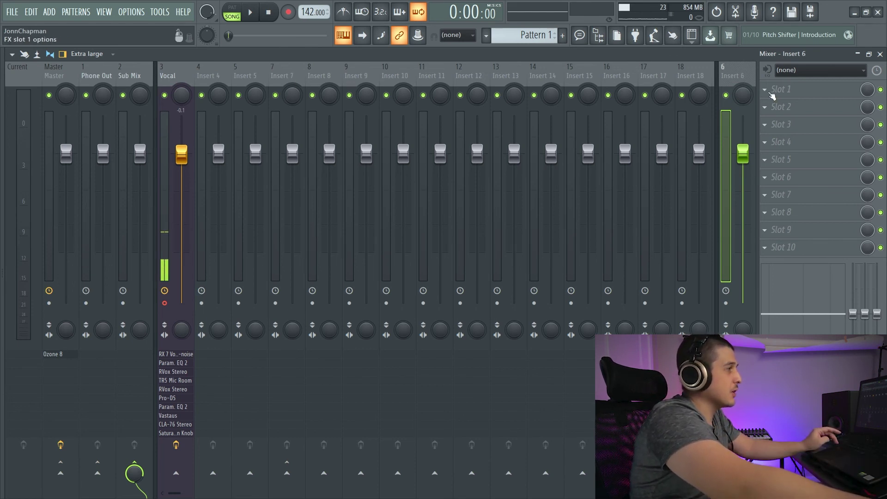
Step: Load Fruity send into the first effect slot of mixer track 5 and set its send destination to Insert 6
key("Left")
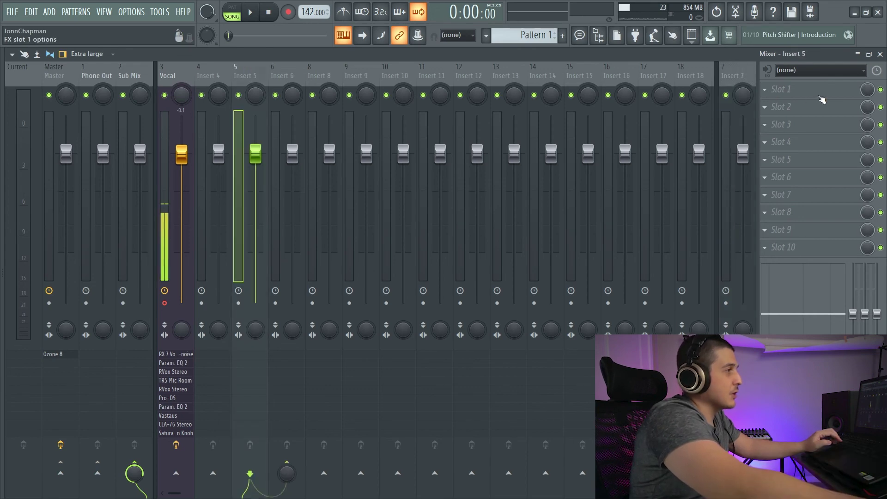
left_click(820, 99)
left_click(592, 176)
left_click(283, 244)
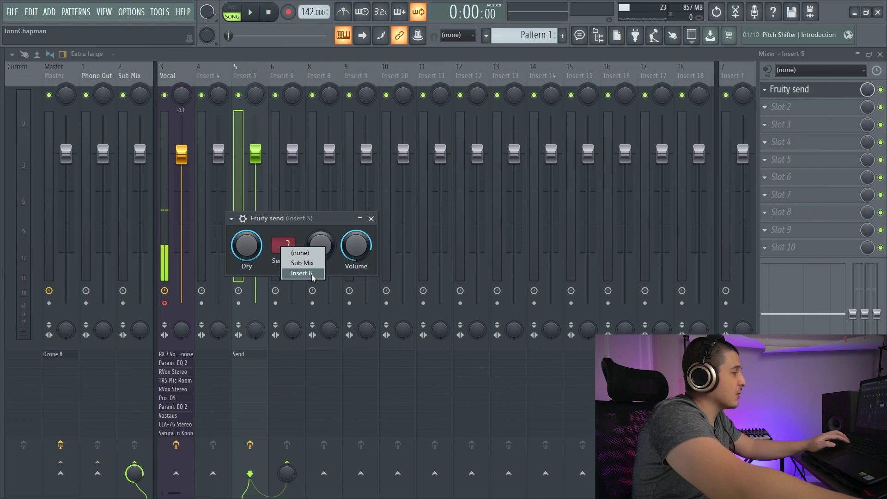
left_click(312, 274)
left_click(371, 218)
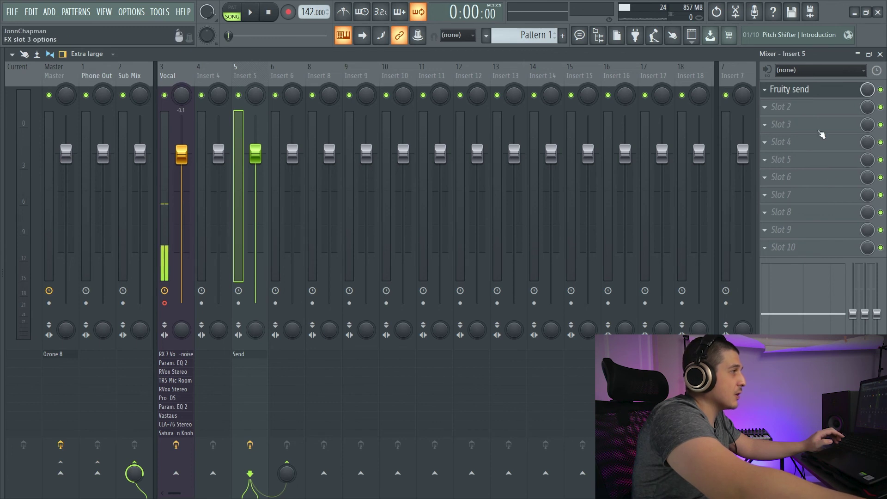
Step: Reopen the Fruity send on mixer track 5 and choose another send destination for it
left_click(789, 89)
left_click(287, 245)
left_click(308, 285)
left_click(609, 54)
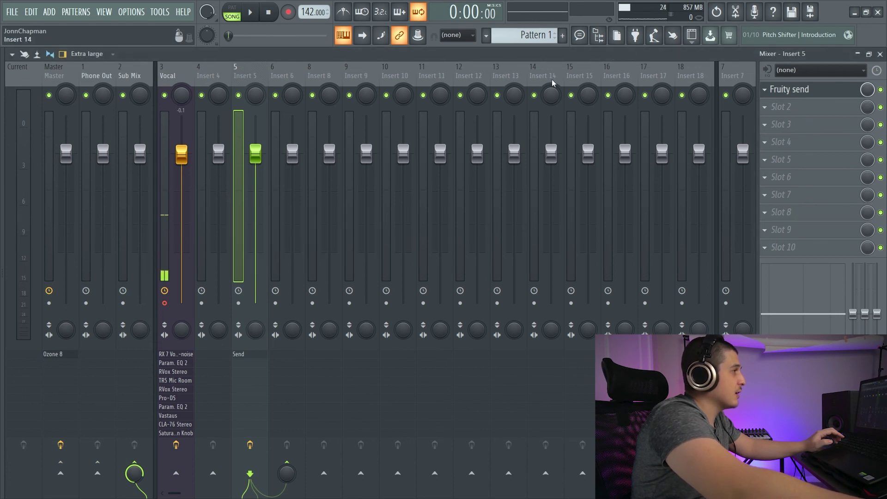
Step: Send the audio of mixer track 5 to Insert 4
left_click(398, 474)
left_click(398, 472)
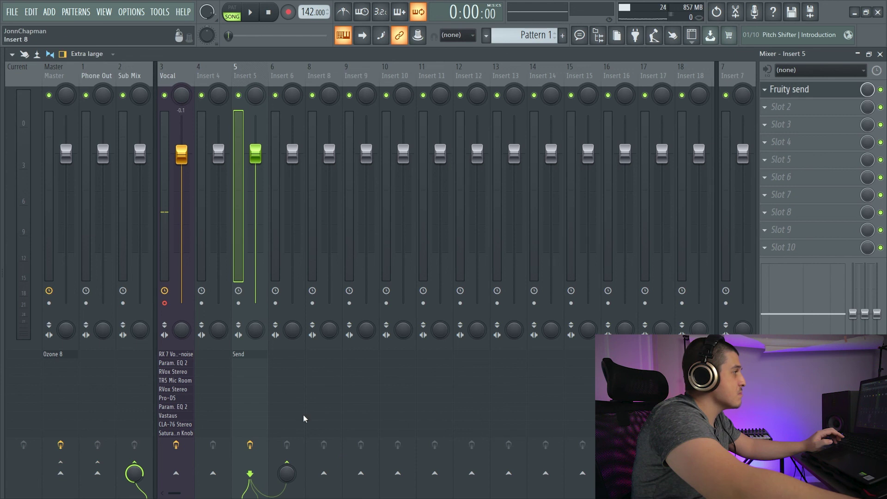
left_click(213, 474)
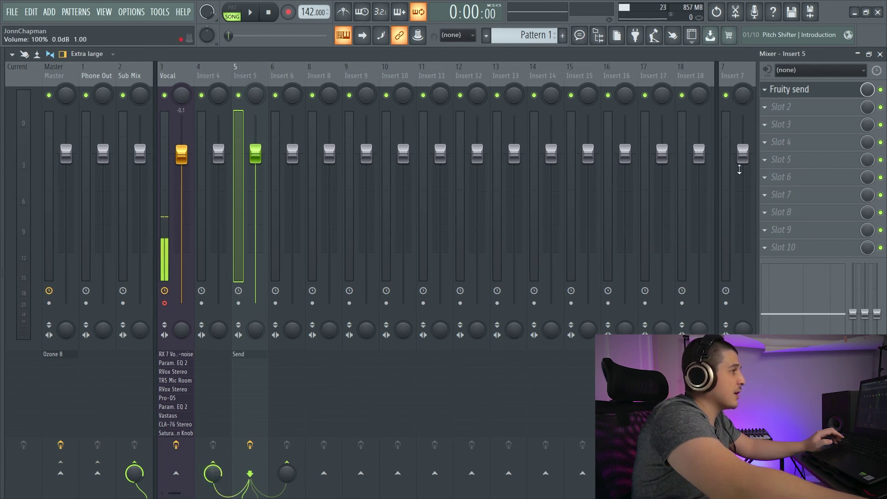
Step: Select the right-docked track 7, return to track 5, and check the destinations available in its Fruity send
left_click(721, 81)
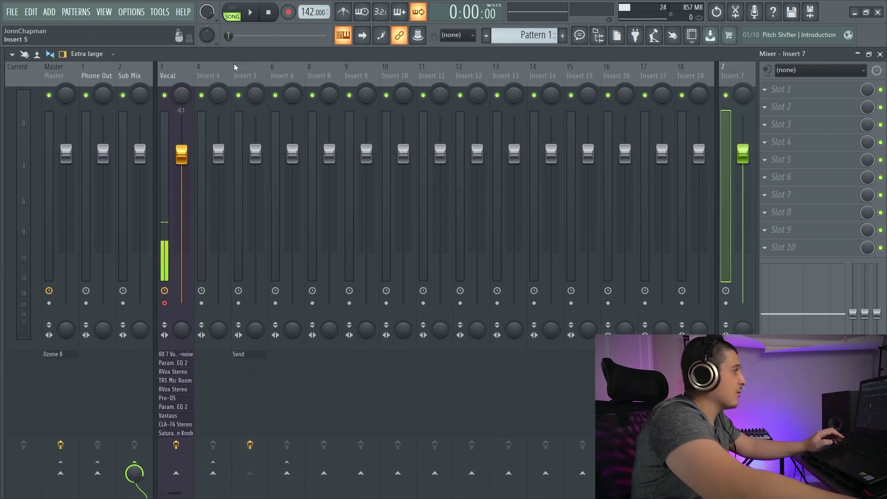
left_click(243, 73)
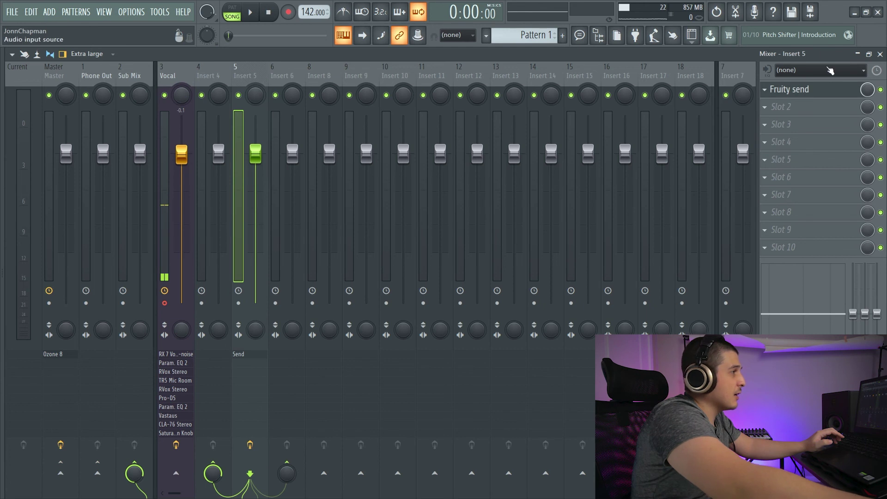
left_click(822, 90)
left_click(277, 250)
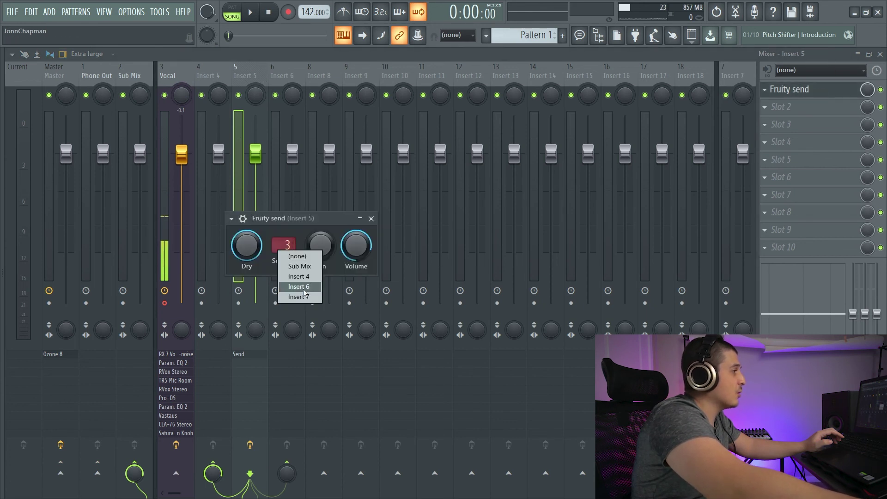
Step: Select the right-docked mixer track 7 and move it left until it is track 1
left_click(744, 77)
key("alt+Left")
key("alt+Left")
key("alt+Left")
key("alt+Left")
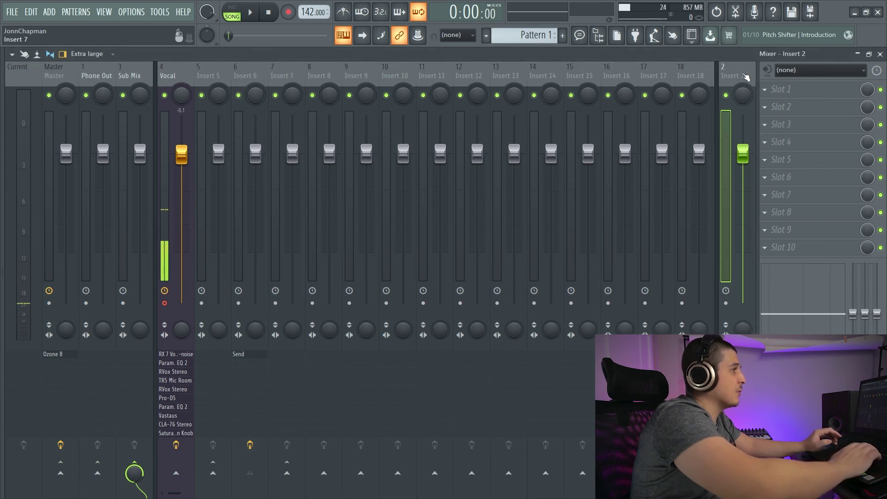
key("alt+Left")
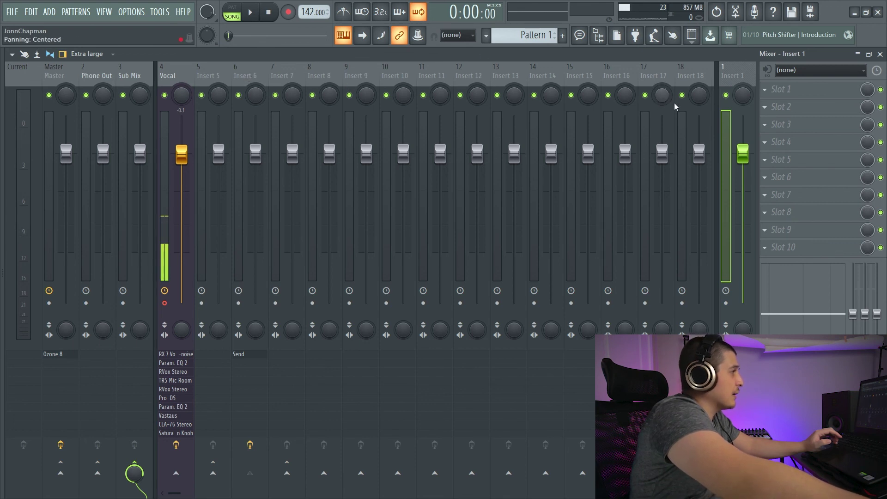
Step: Set the Fruity send destination on mixer track 6 to 1 and select the right-docked Insert 1
left_click(245, 74)
left_click(795, 96)
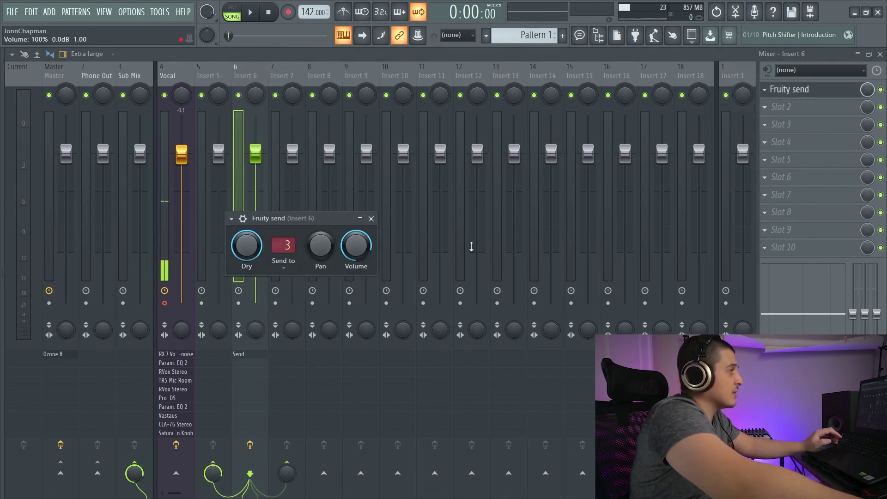
left_click(286, 245)
left_click(300, 260)
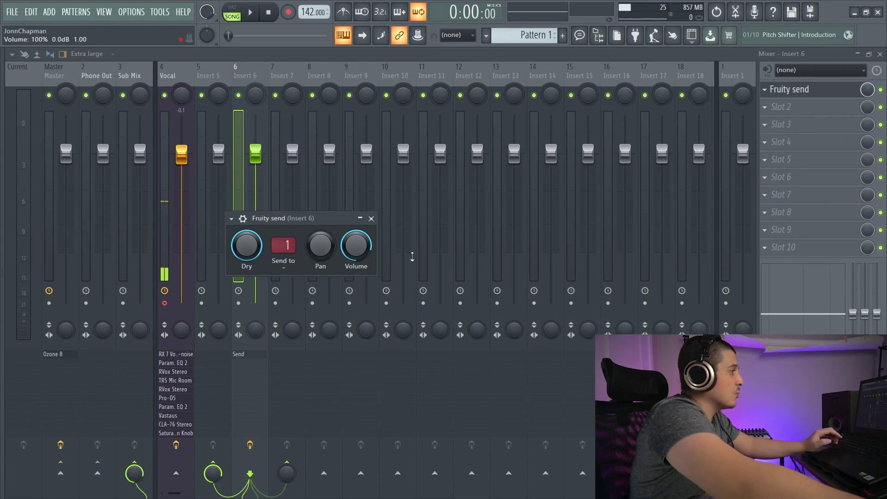
left_click(736, 80)
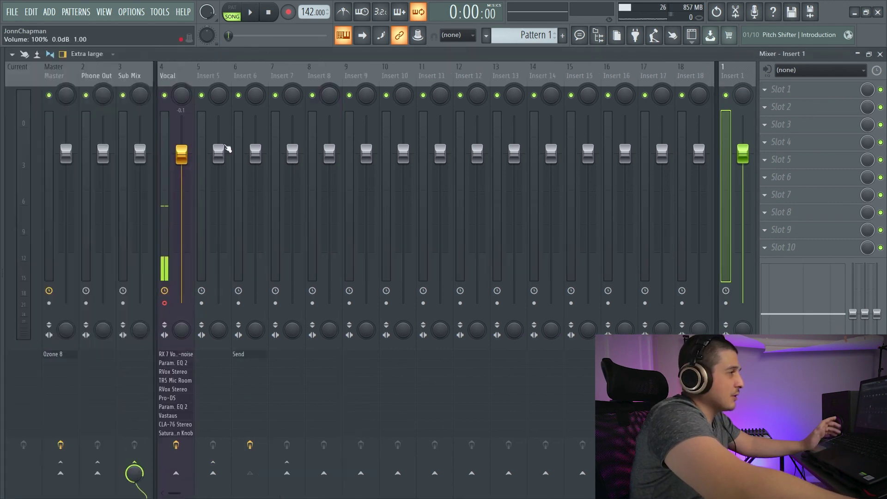
Step: Disable Allow threaded processing for mixer track 6
right_click(265, 74)
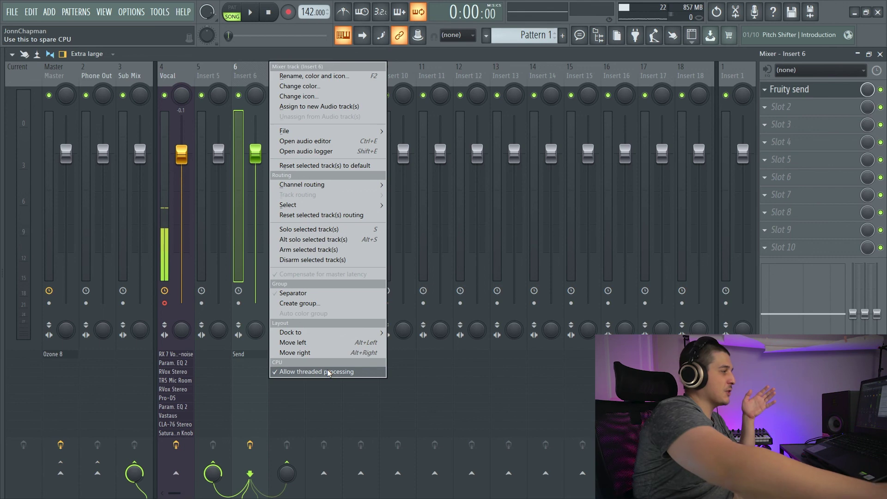
left_click(328, 372)
right_click(321, 71)
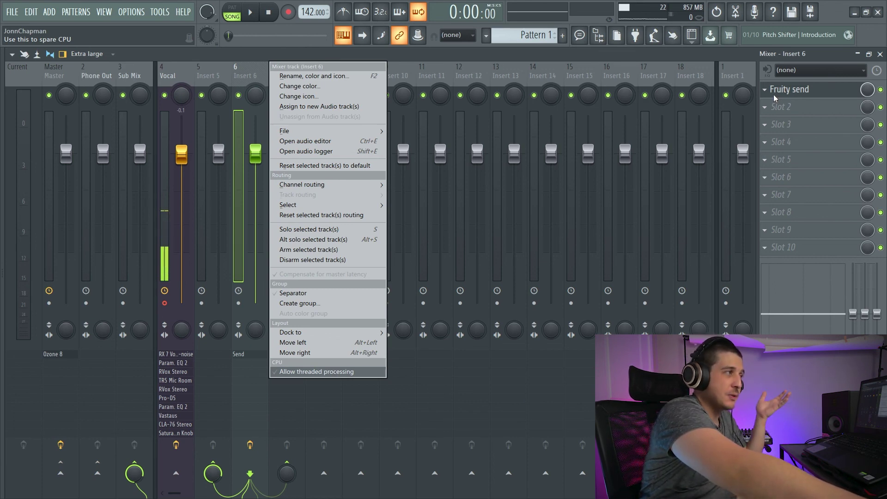
Step: Load ValhallaFreqEcho into the second effect slot of mixer track 6 and reposition its window
left_click(765, 106)
left_click(305, 218)
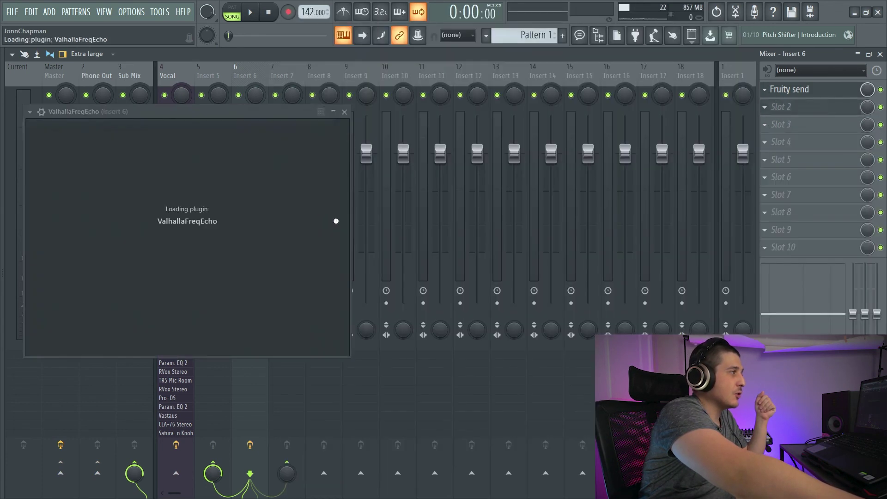
left_click(42, 111)
left_click_drag(87, 112, 232, 135)
Step: Examine ValhallaFreqEcho's threaded processing option and its wrapper settings, and close the plugin window
left_click(113, 142)
left_click(204, 178)
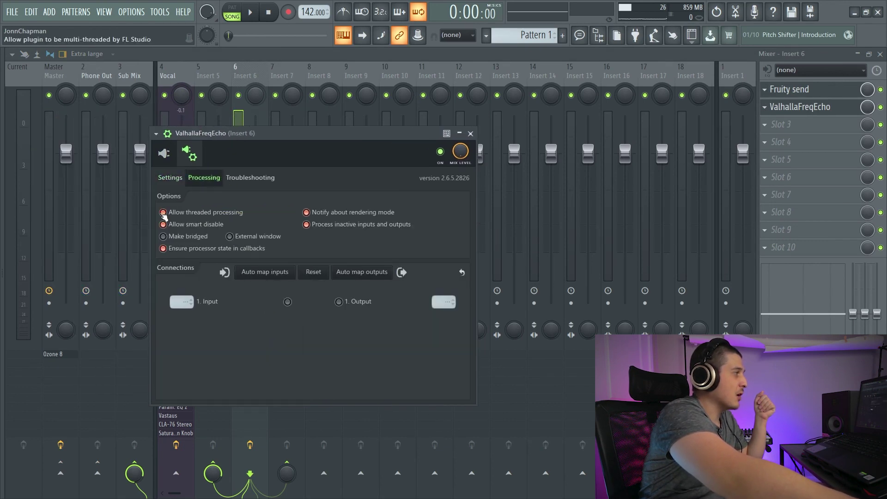
left_click(168, 179)
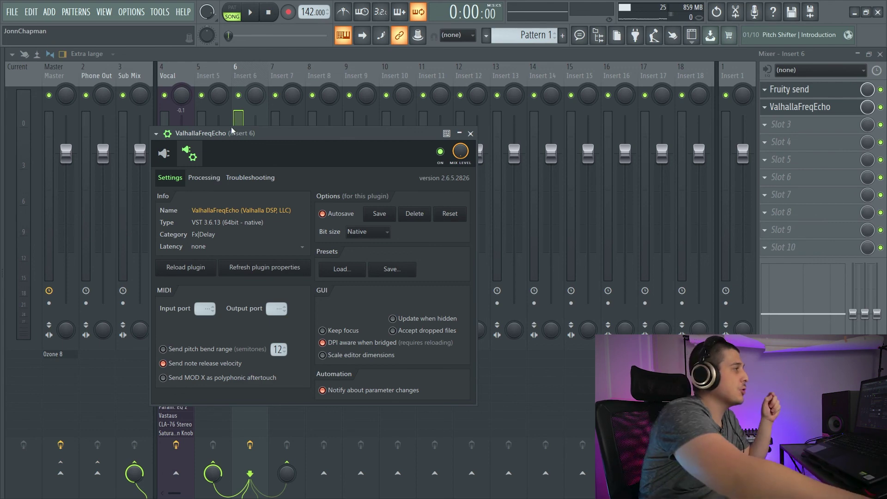
left_click(470, 133)
Step: Examine the multithreaded generator and mixer processing options in the audio settings and close the settings
left_click(131, 12)
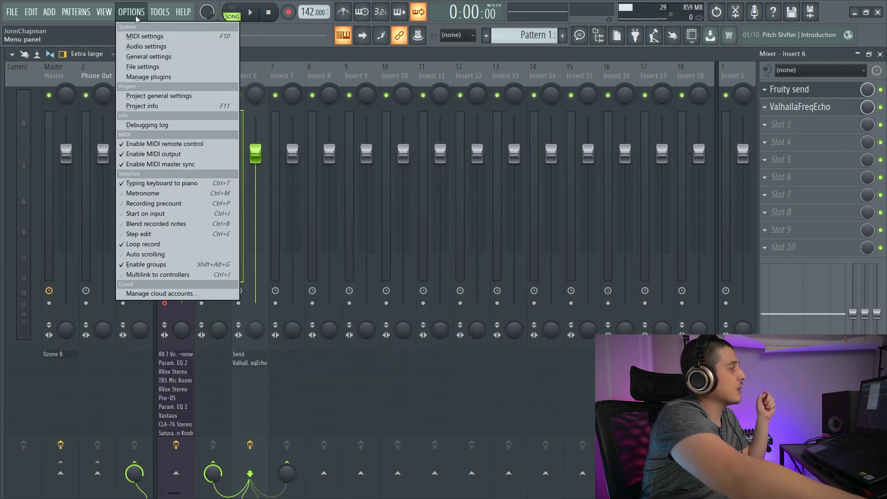
left_click(144, 47)
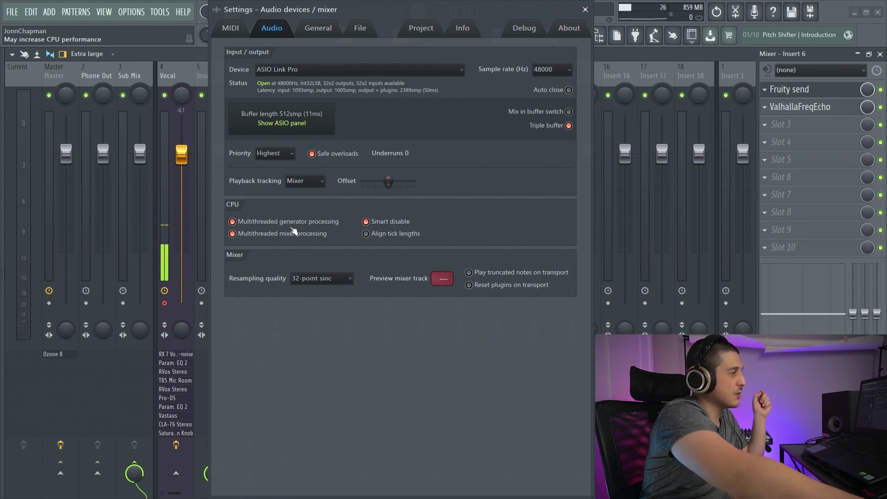
left_click(585, 9)
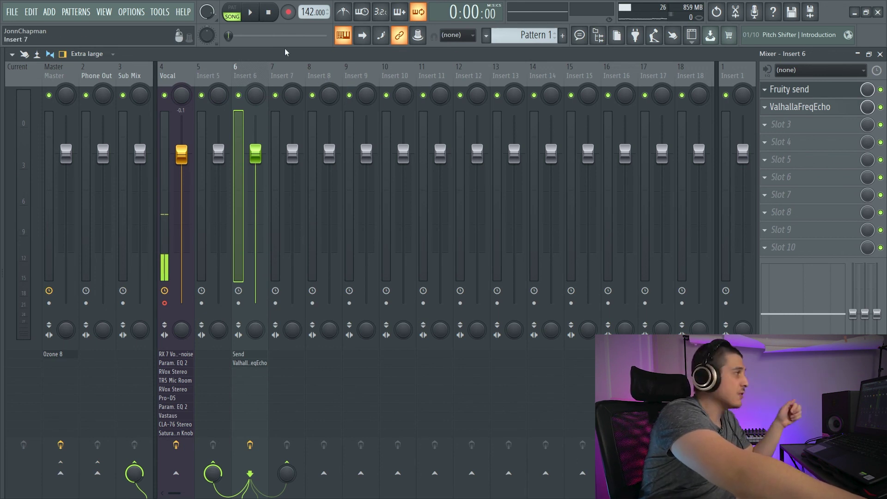
right_click(301, 83)
left_click(258, 43)
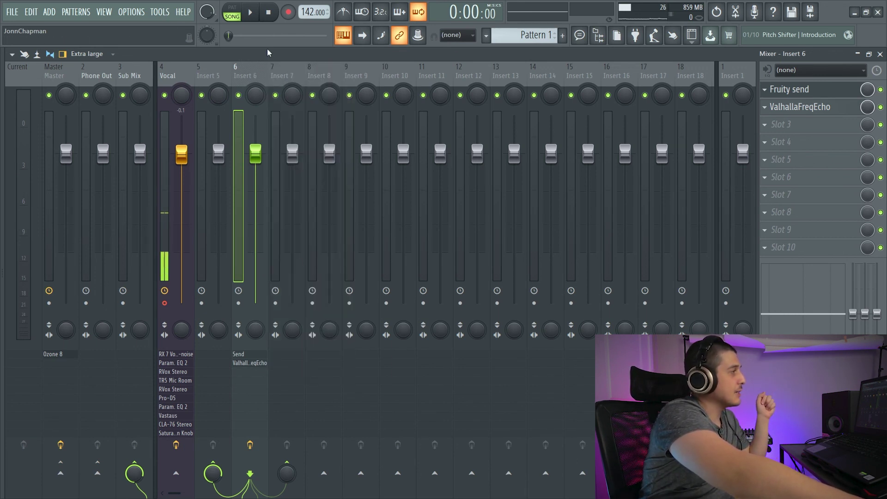